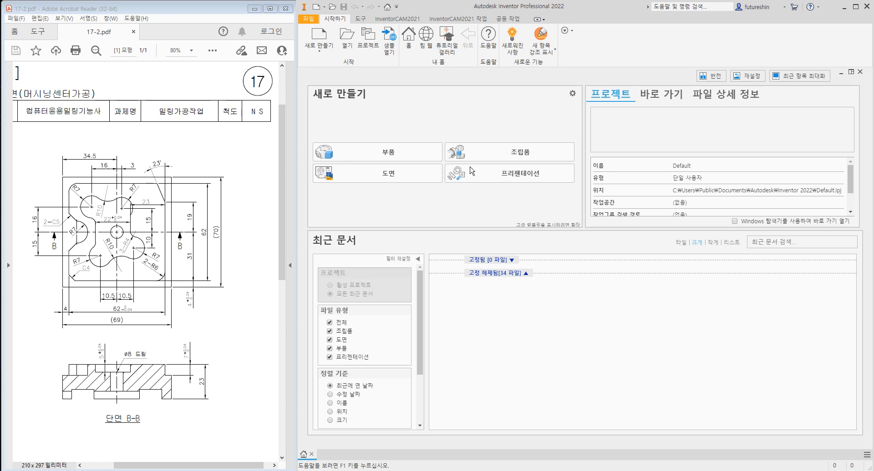
- Create a new part from the metric Standard (mm).ipt template
click(330, 58)
click(333, 68)
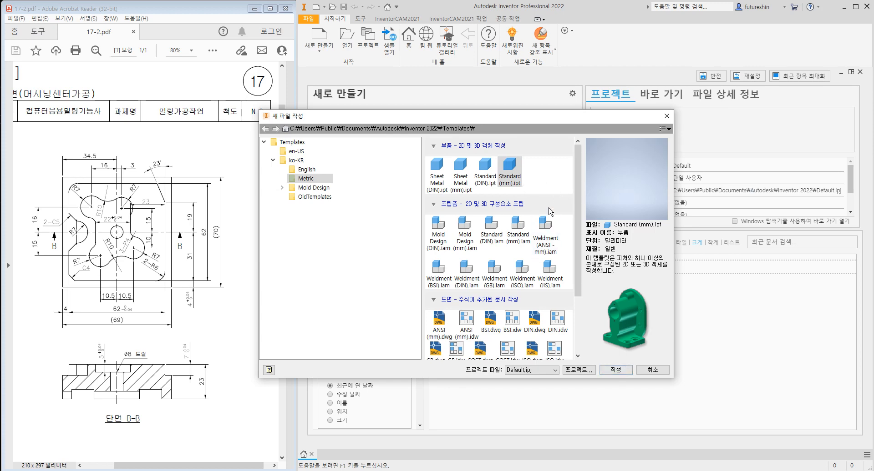
click(615, 370)
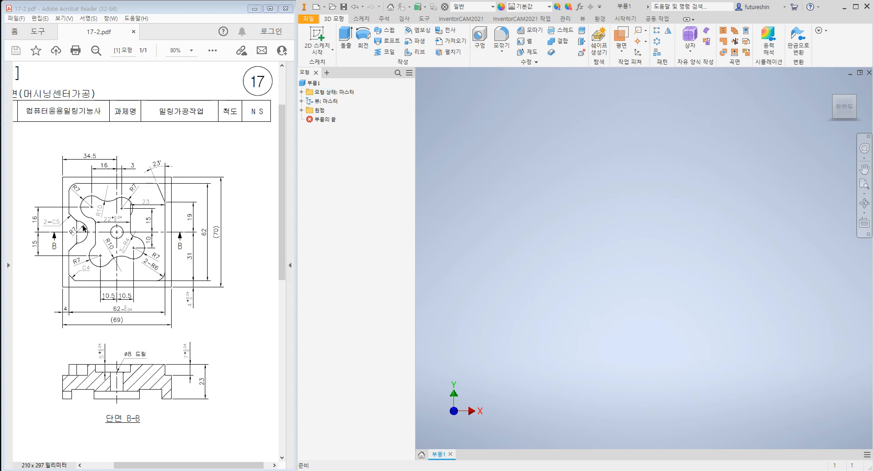
- Start a 2D sketch on the XY plane
click(321, 54)
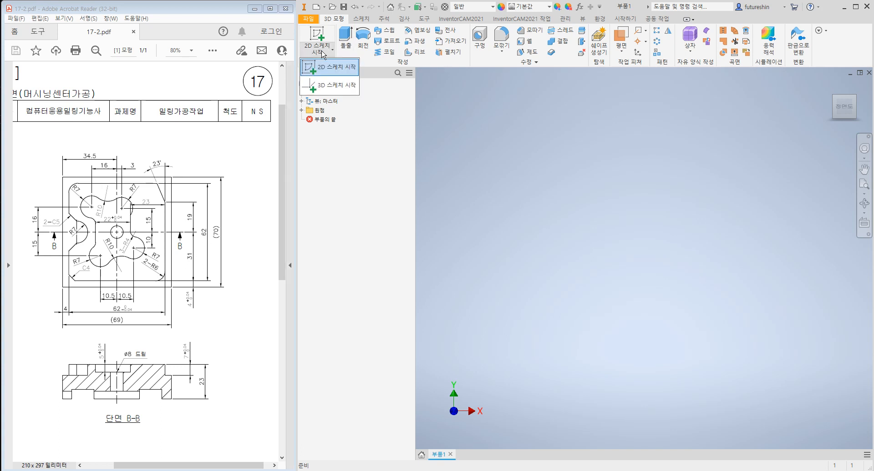
click(335, 72)
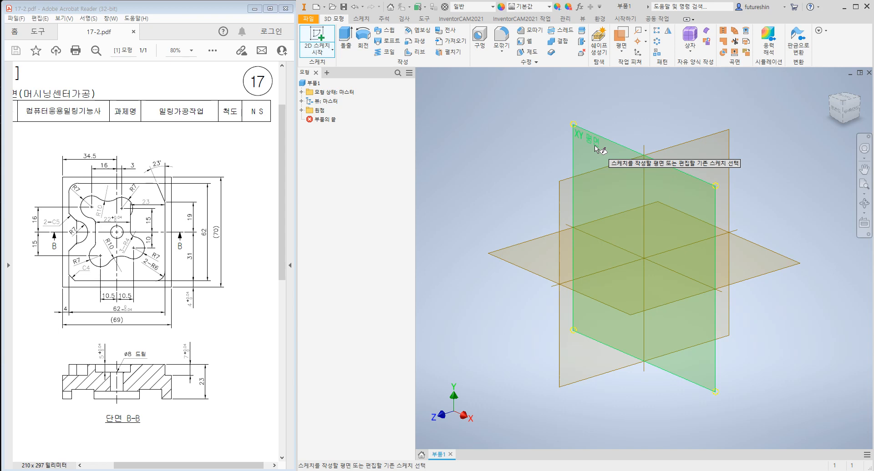
click(595, 146)
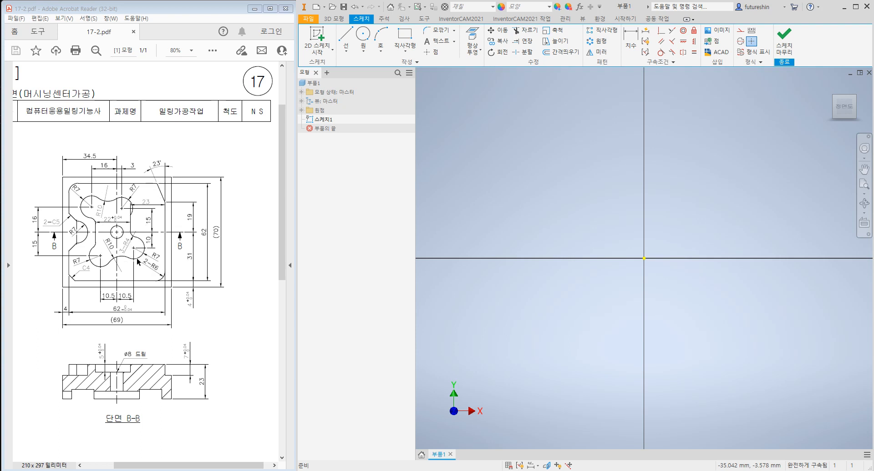
- Sketch a two-point rectangle from the origin up and to the right, about 21.5 mm wide and 24 mm high
click(403, 41)
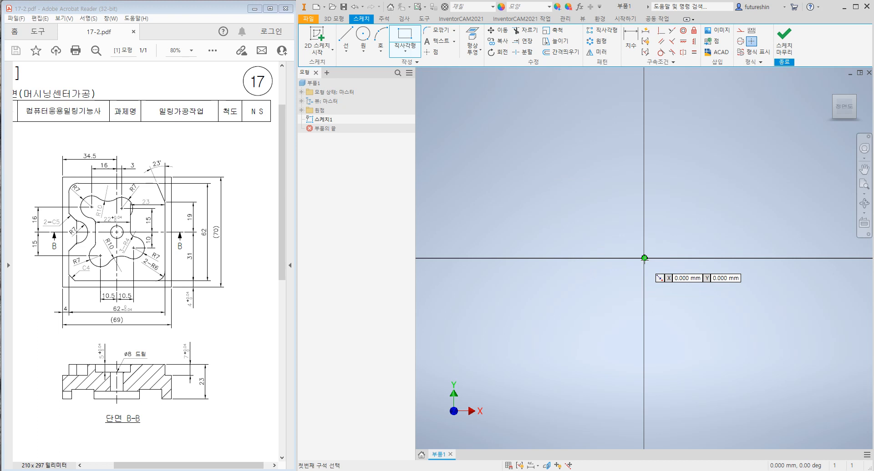
middle_drag(712, 181, 564, 290)
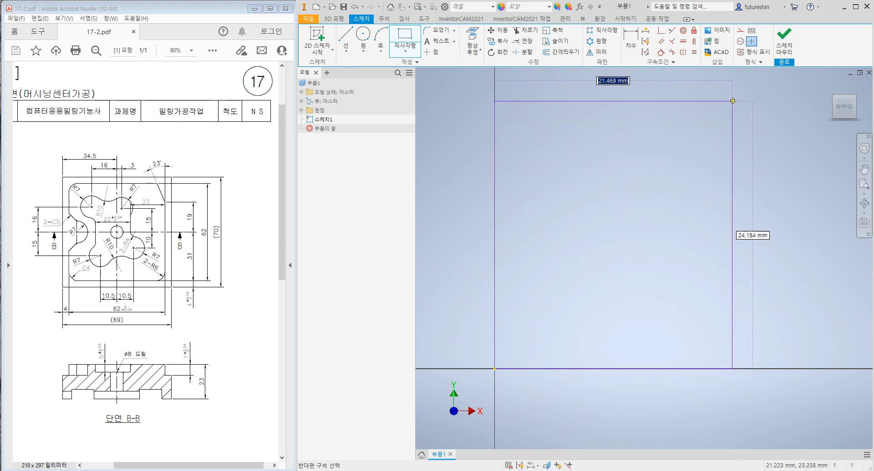
click(732, 102)
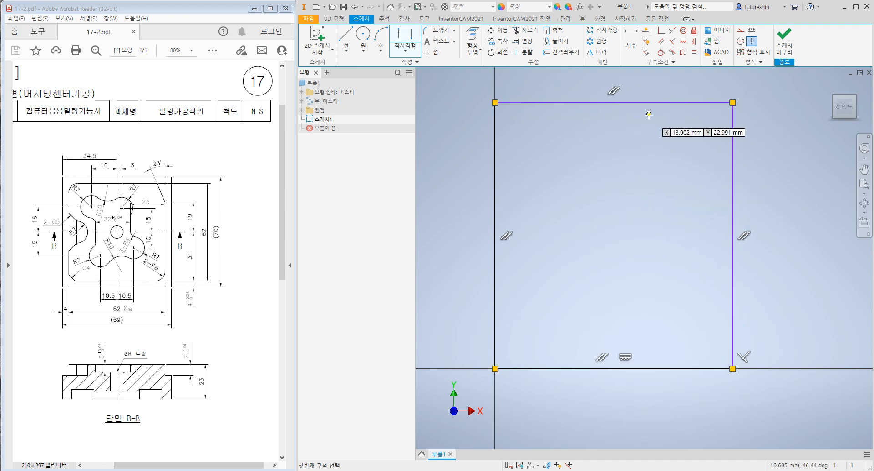
- Dimension the rectangle's right edge and set its height to 70 mm
click(632, 40)
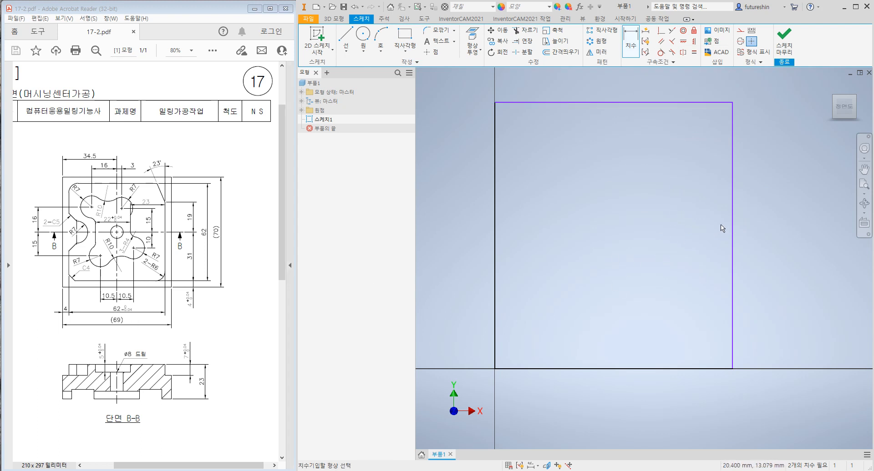
click(732, 243)
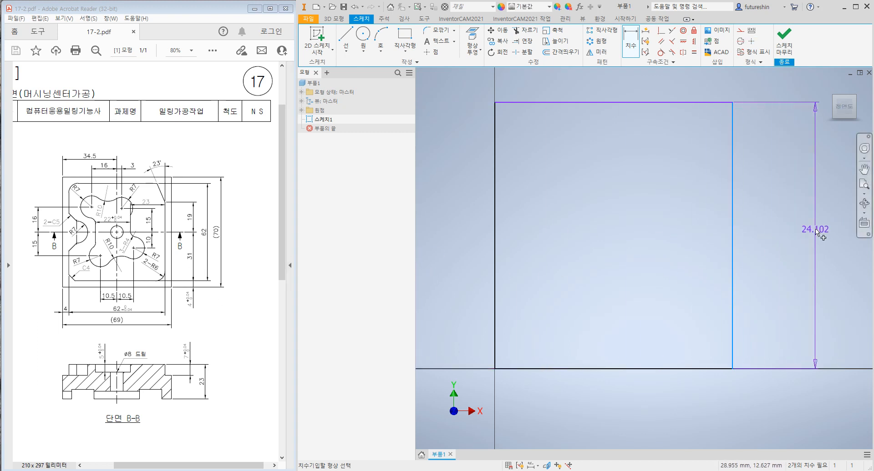
click(816, 232)
text(ㄱ)
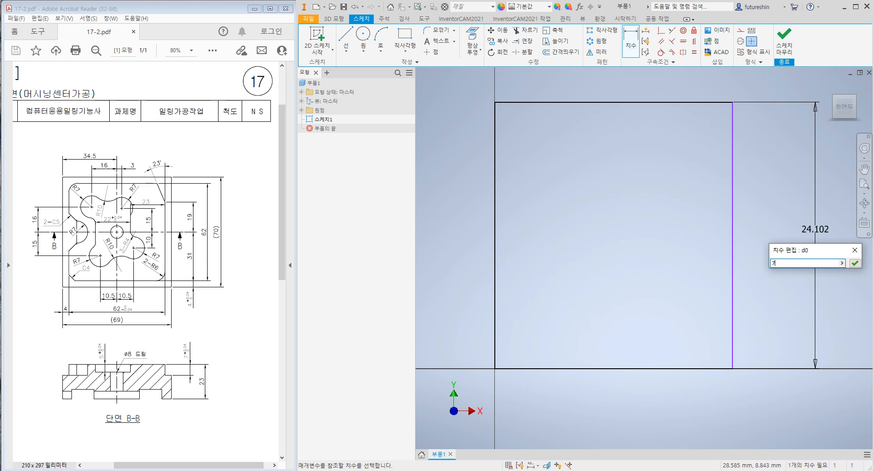
text(0)
key(Return)
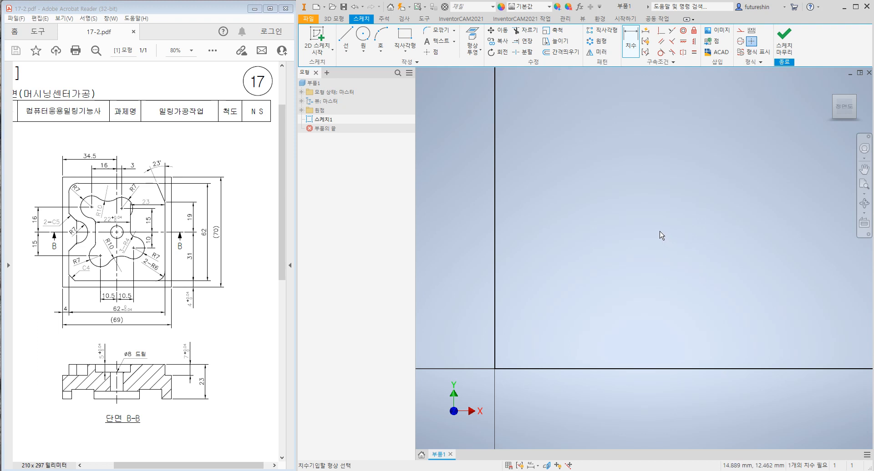
- Dimension the rectangle's bottom edge and set its width to 69 mm
key(Home)
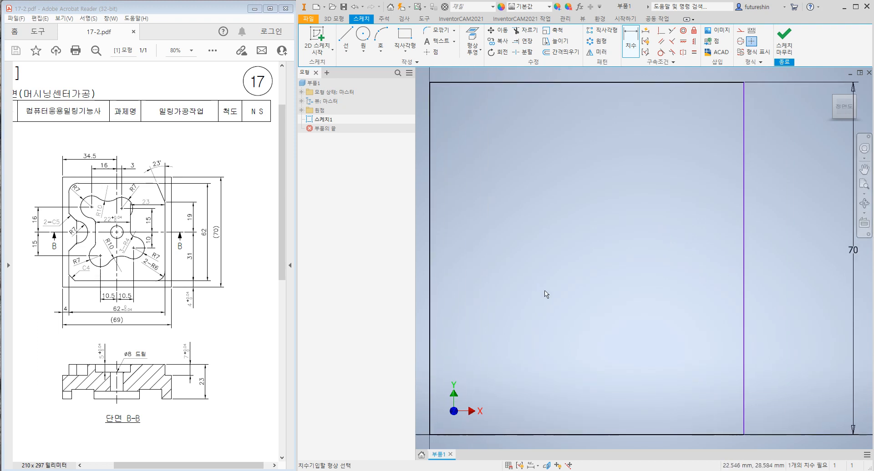
scroll(577, 276, down, 4)
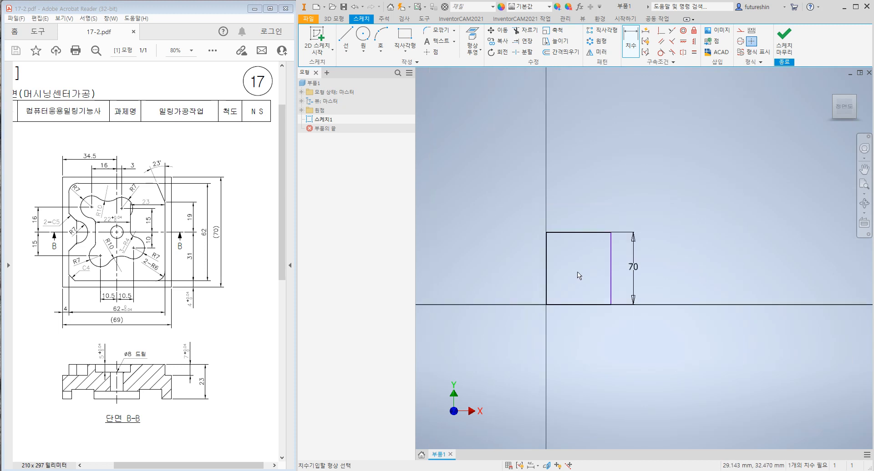
scroll(578, 275, up, 3)
scroll(578, 275, down, 2)
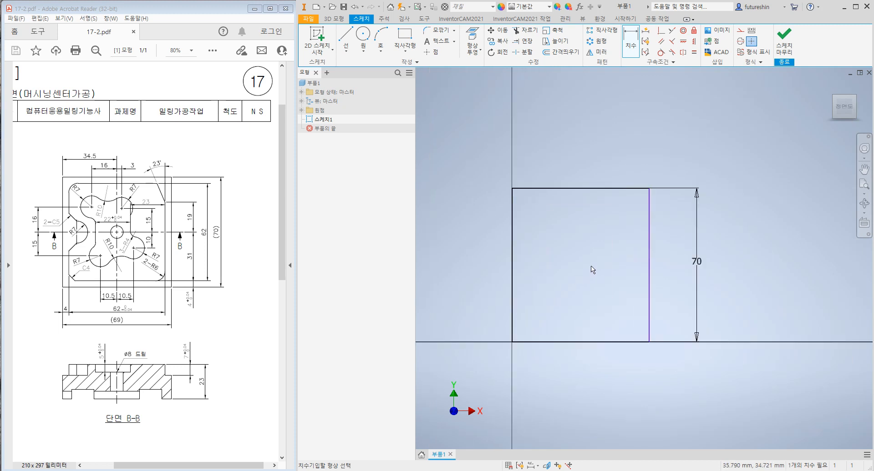
mouse_move(593, 269)
middle_down()
mouse_move(598, 176)
mouse_move(573, 295)
mouse_move(665, 251)
mouse_move(610, 240)
mouse_move(608, 212)
middle_up()
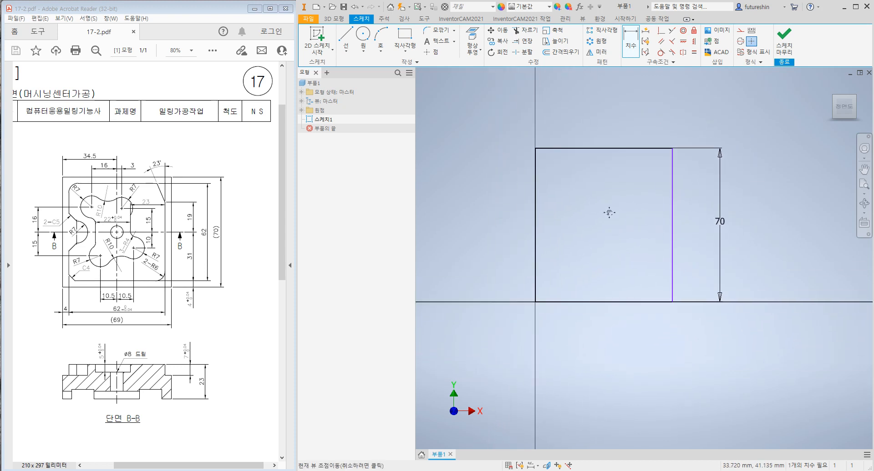
click(633, 44)
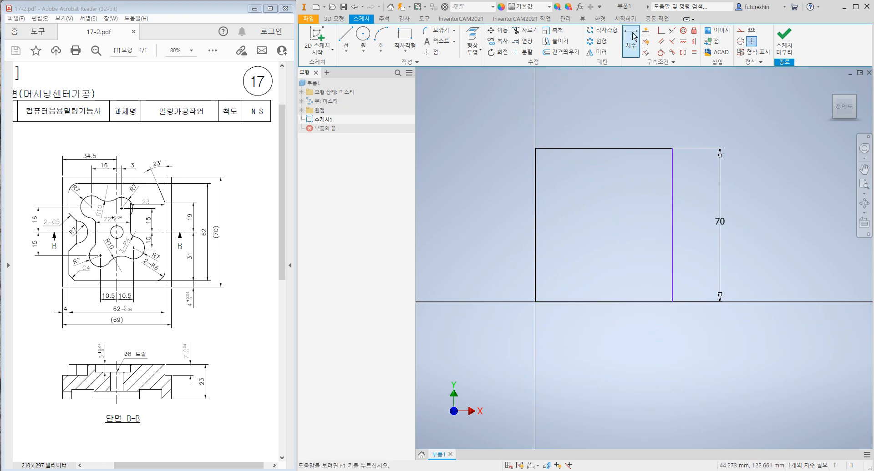
click(604, 302)
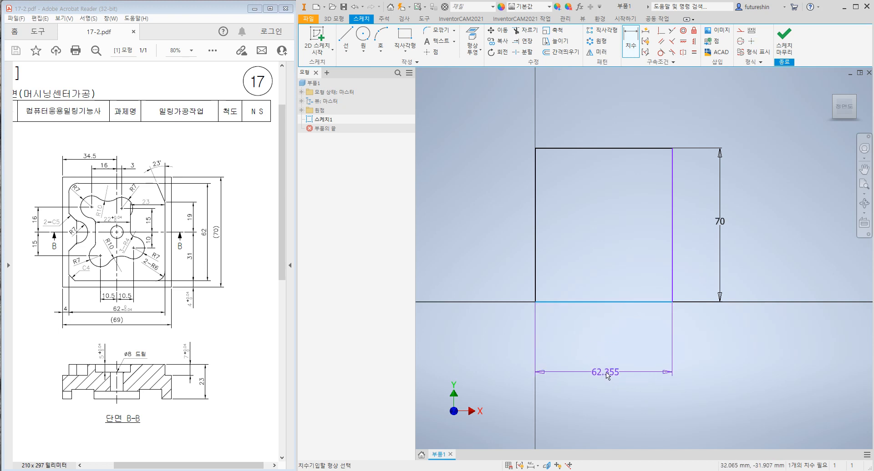
click(606, 376)
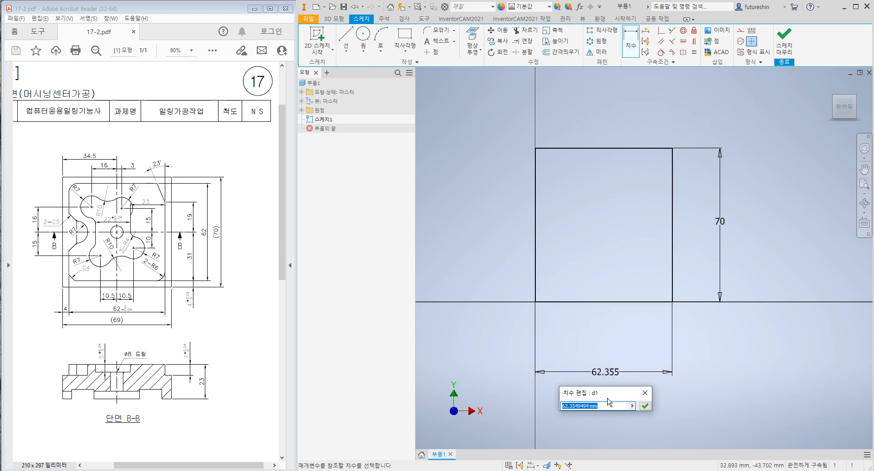
text(69)
key(Return)
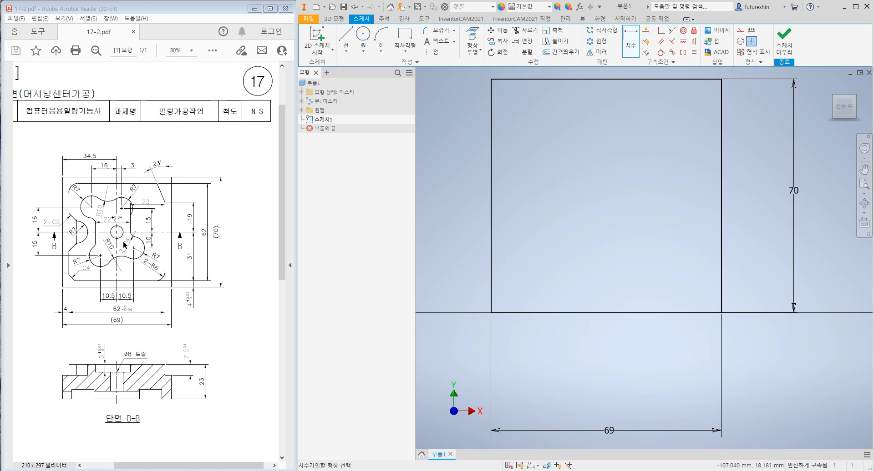
- Try to draw a circle near the rectangle's centre and dimension its diameter to 8 mm
click(362, 37)
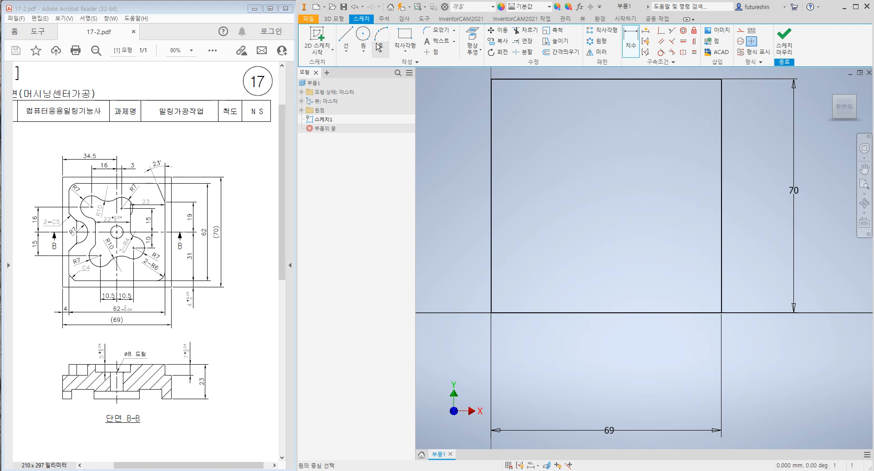
click(606, 193)
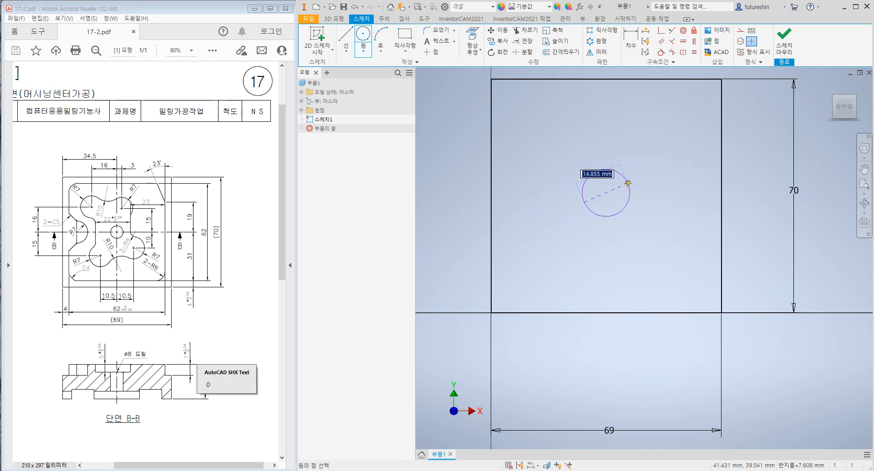
click(641, 164)
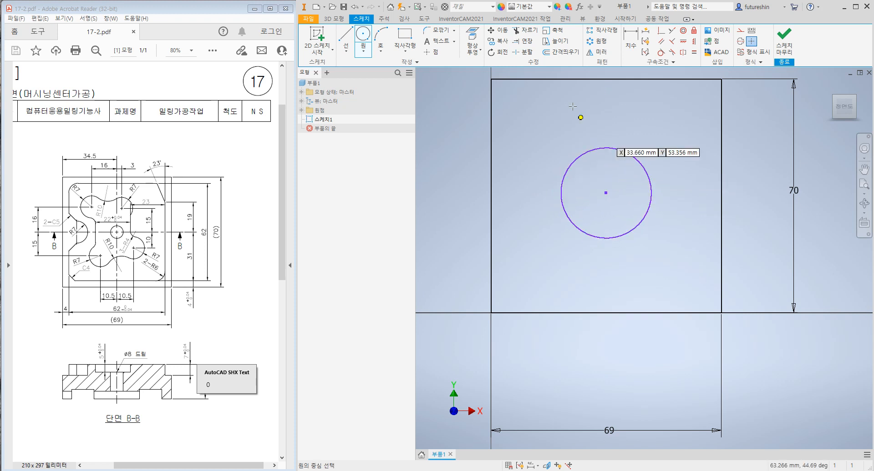
key(d)
click(636, 230)
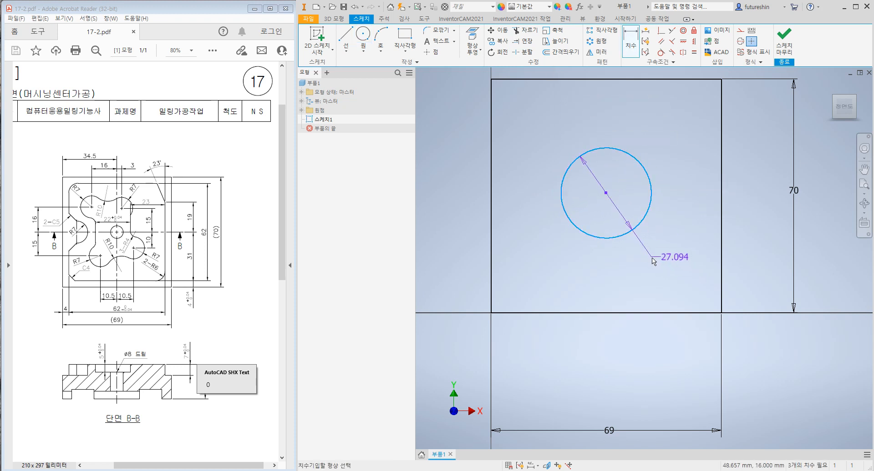
click(645, 247)
text(8)
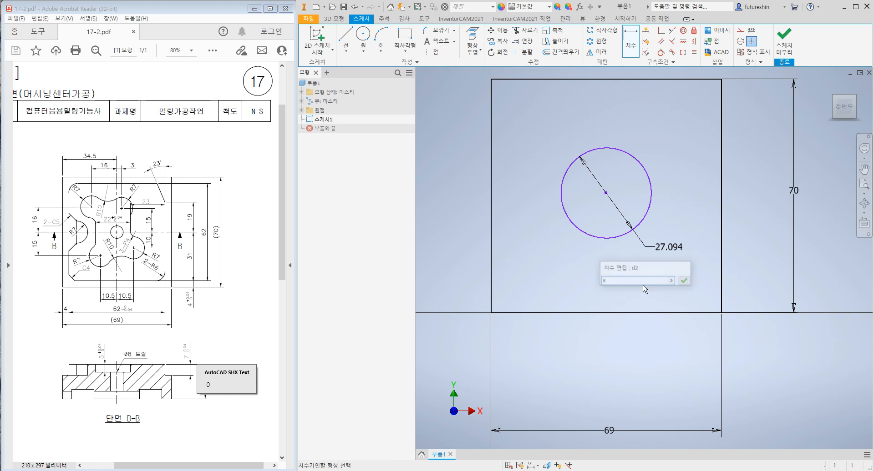
key(Return)
- Undo the circle near the rectangle's centre together with its diameter dimension
key(ctrl+z)
key(ctrl+z)
key(ctrl+z)
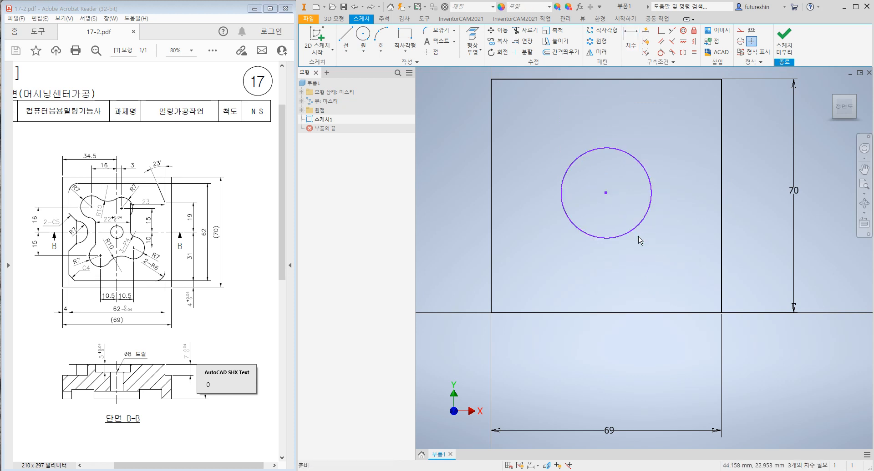
- Draw a circle near the rectangle's centre with a diameter of 8 mm entered while sketching it
click(363, 34)
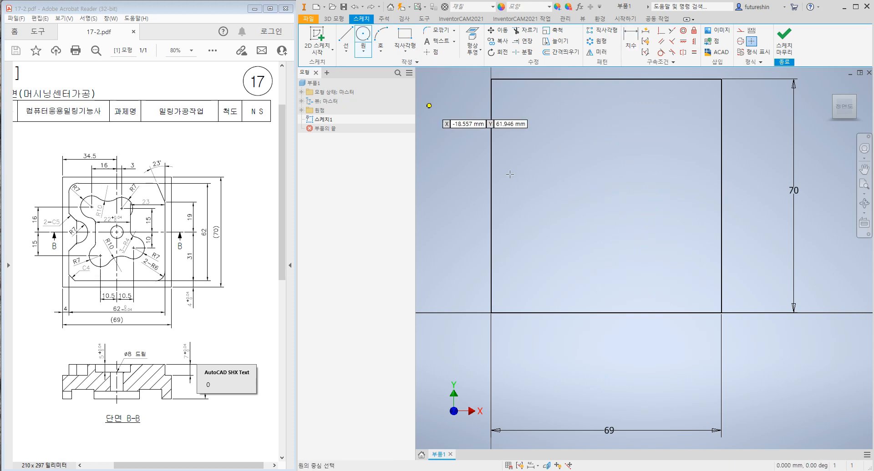
click(599, 196)
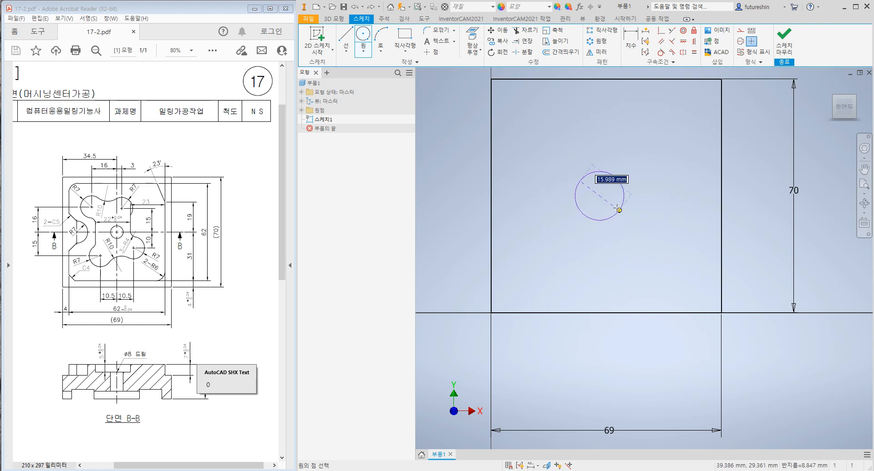
text(8)
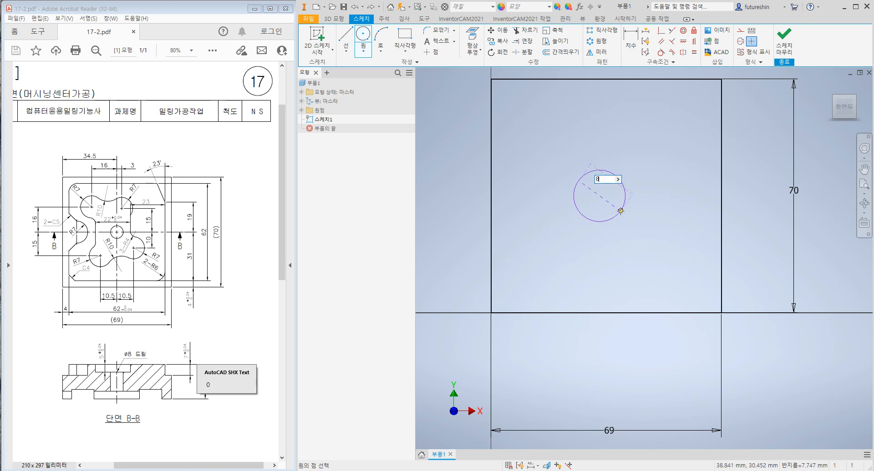
key(Return)
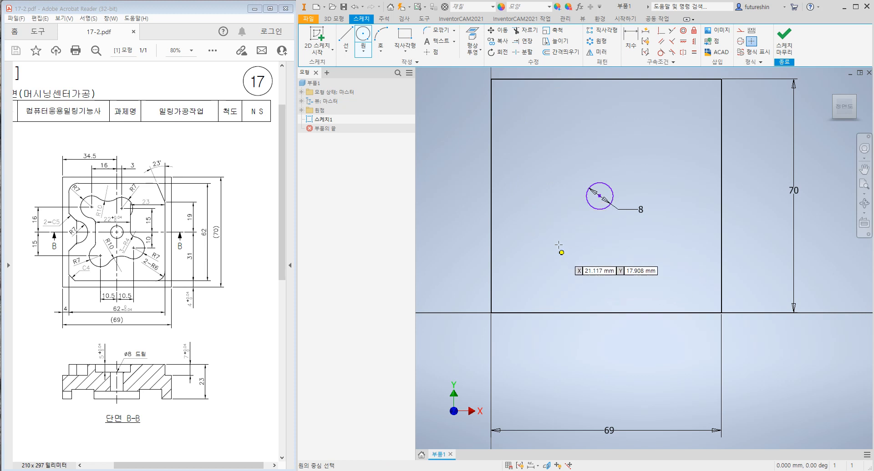
- Add a vertical dimension of 35 mm between the rectangle's bottom edge and the circle's centre
click(630, 44)
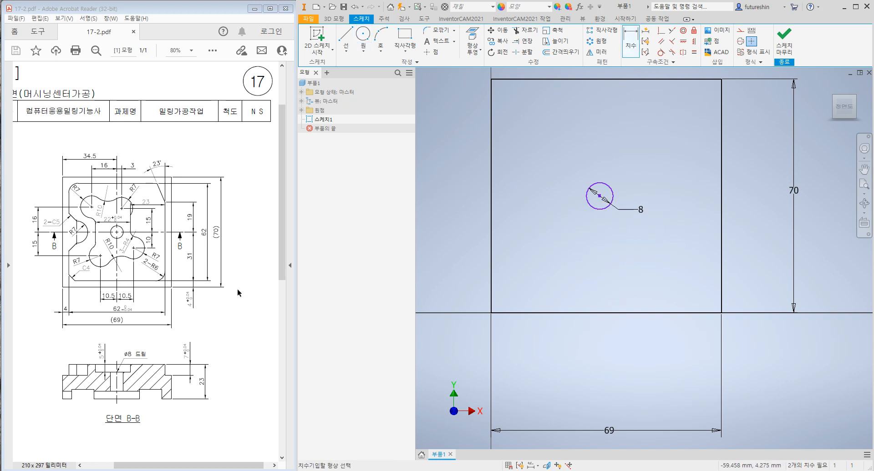
click(622, 313)
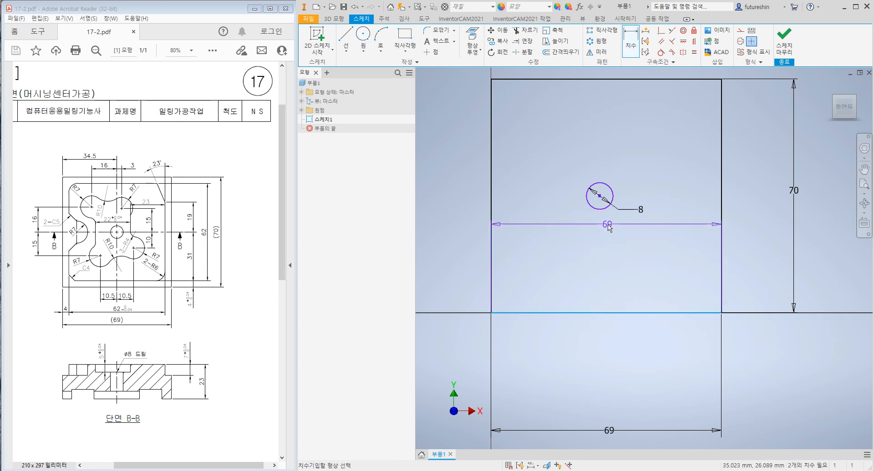
click(600, 195)
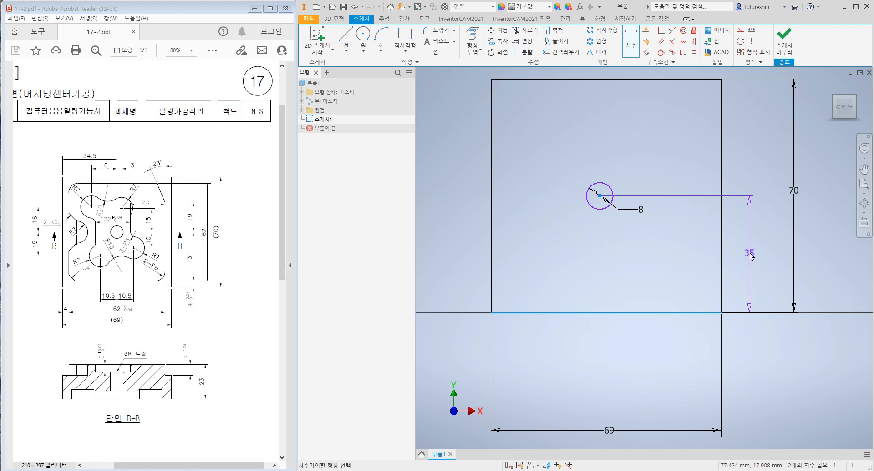
click(750, 255)
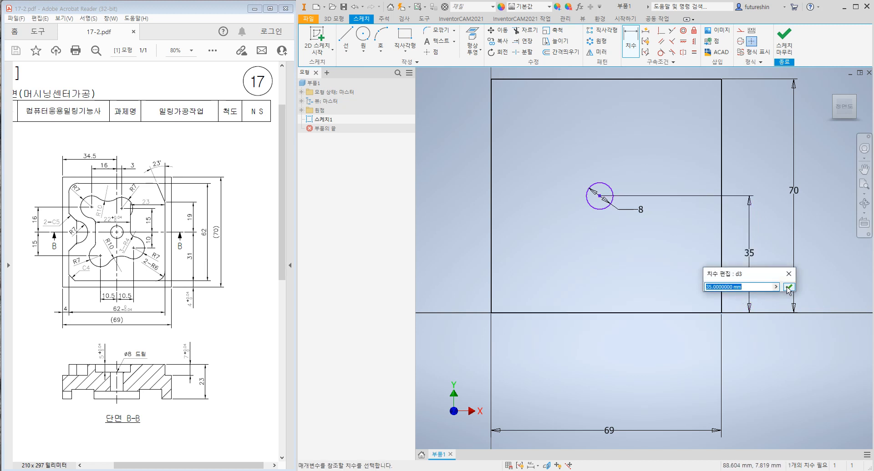
click(788, 287)
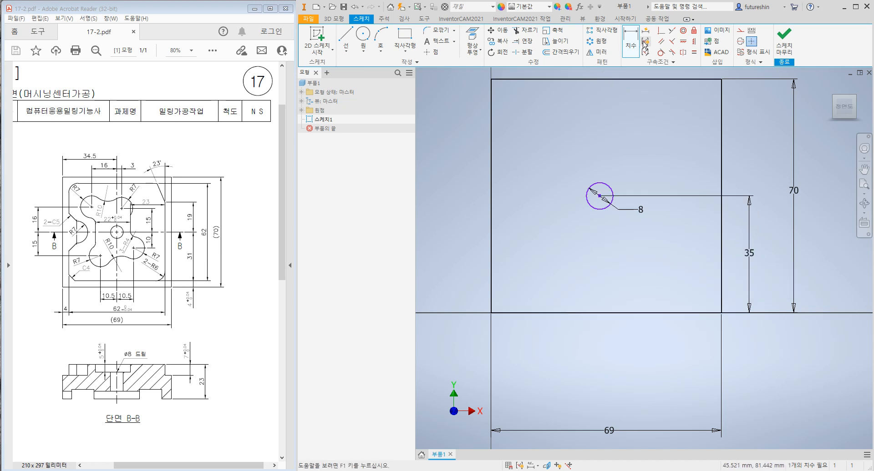
- Add a horizontal dimension of 34.5 mm between the rectangle's left edge and the 8 mm circle's centre
click(491, 105)
click(599, 196)
middle_drag(571, 113, 564, 163)
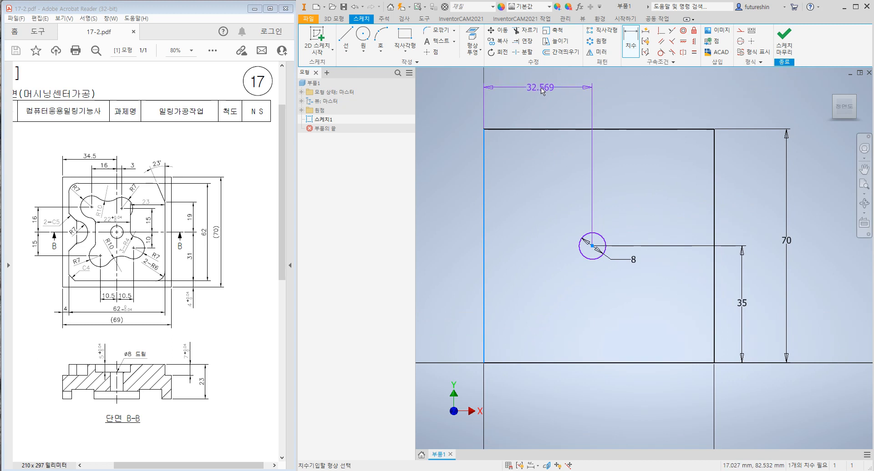
click(546, 88)
text(34.5)
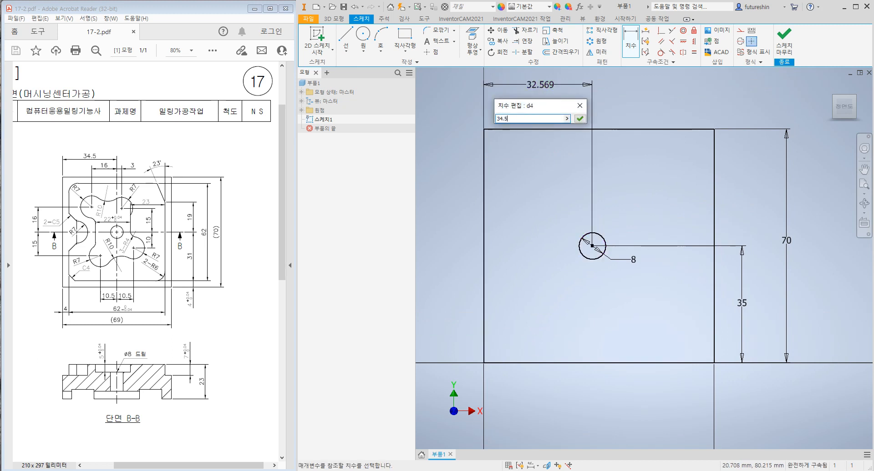
key(Return)
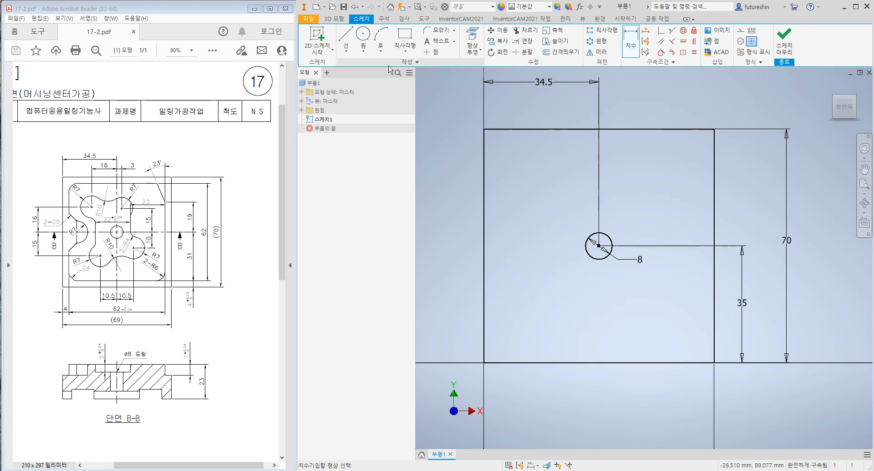
- Draw two circles of 14 mm diameter, one to the lower left and one to the upper left of the 8 mm circle
click(363, 36)
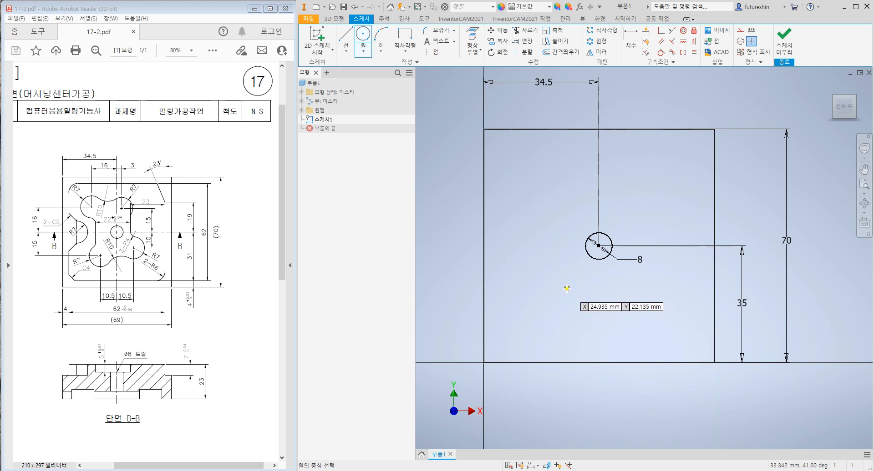
click(566, 288)
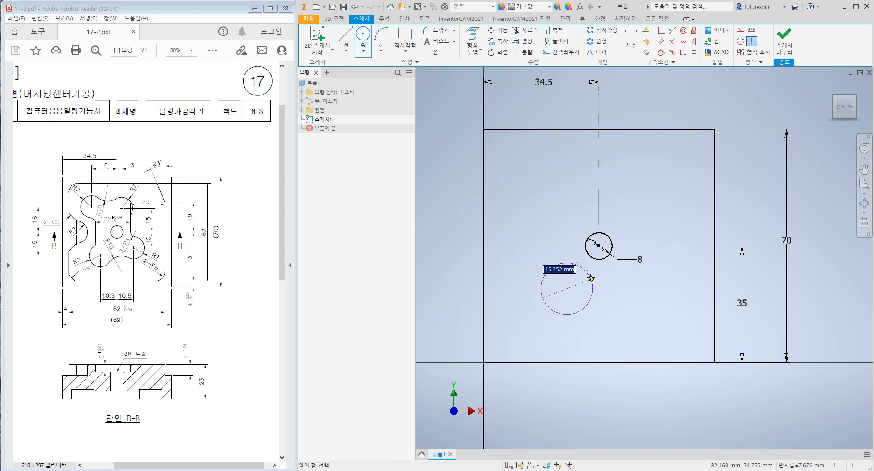
text(14)
key(Return)
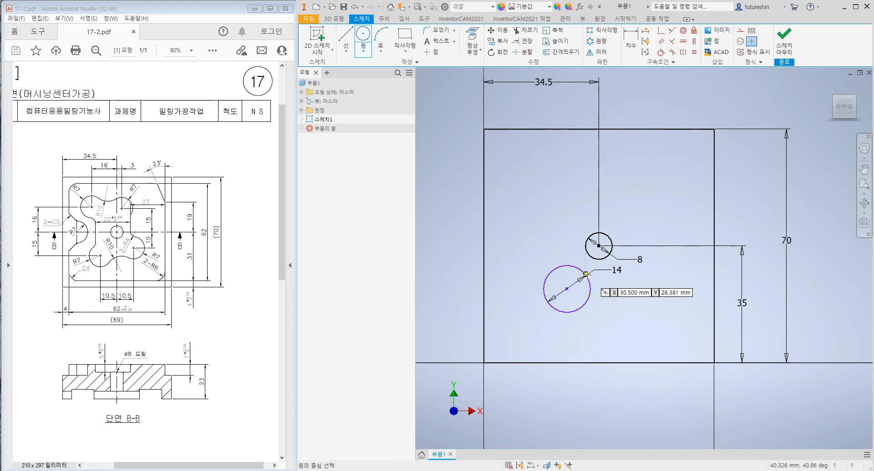
click(534, 177)
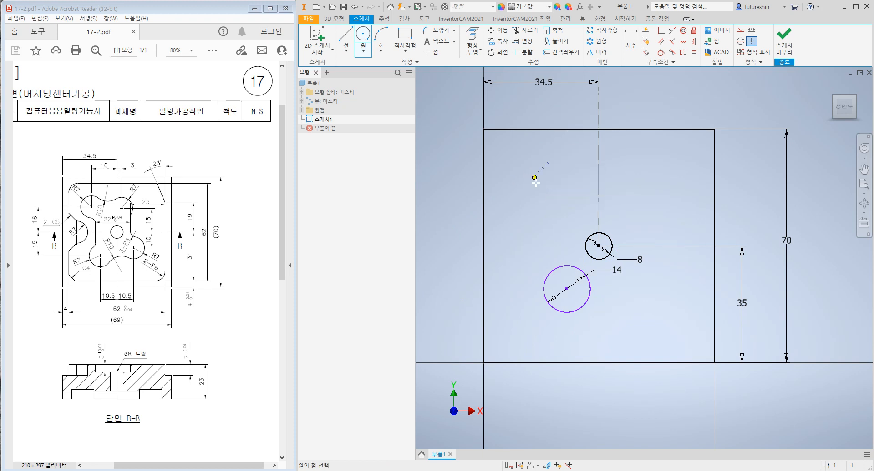
text(14)
key(Return)
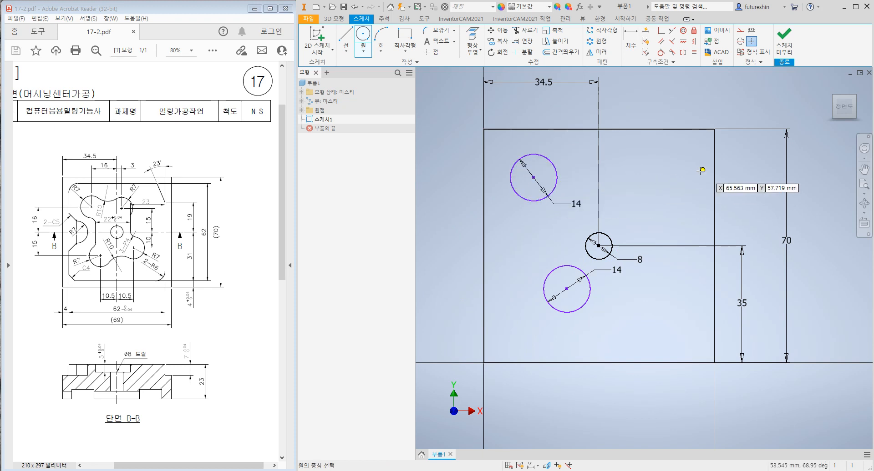
- Draw two more circles of 14 mm diameter, to the upper right and lower right of the 8 mm circle
click(619, 183)
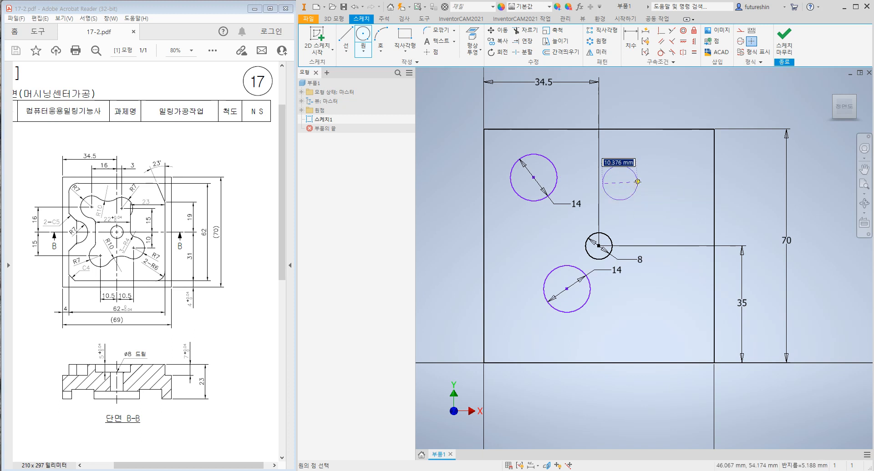
text(14)
key(Return)
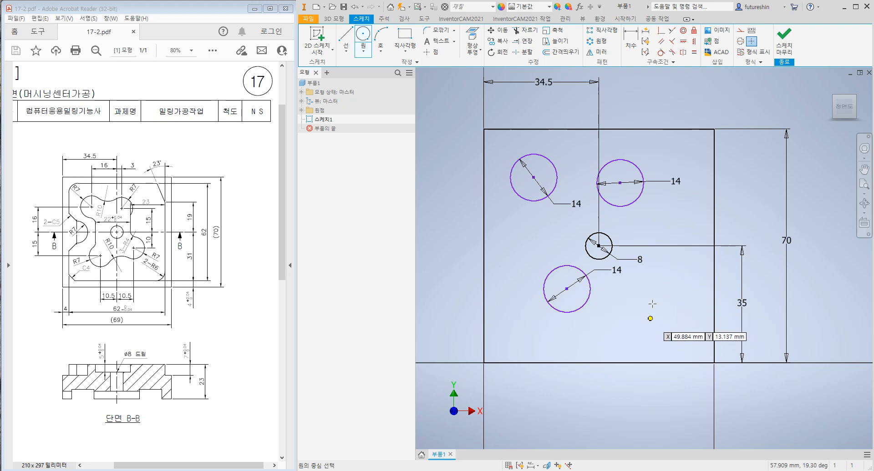
click(655, 275)
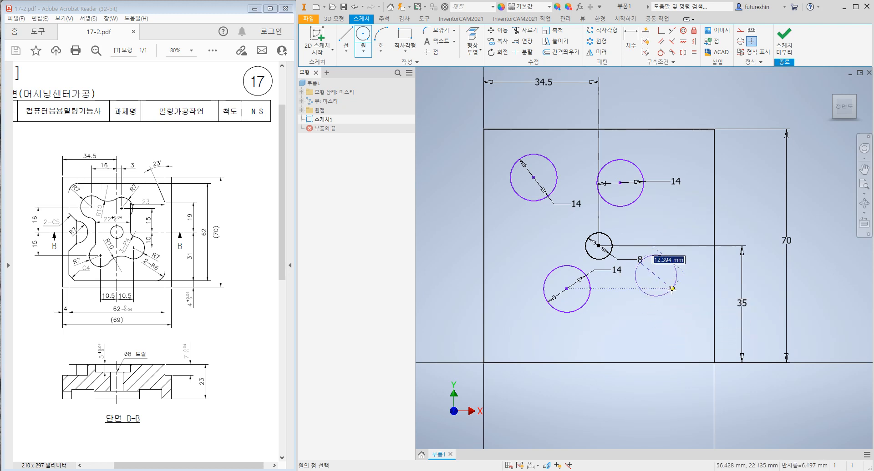
text(14)
key(Return)
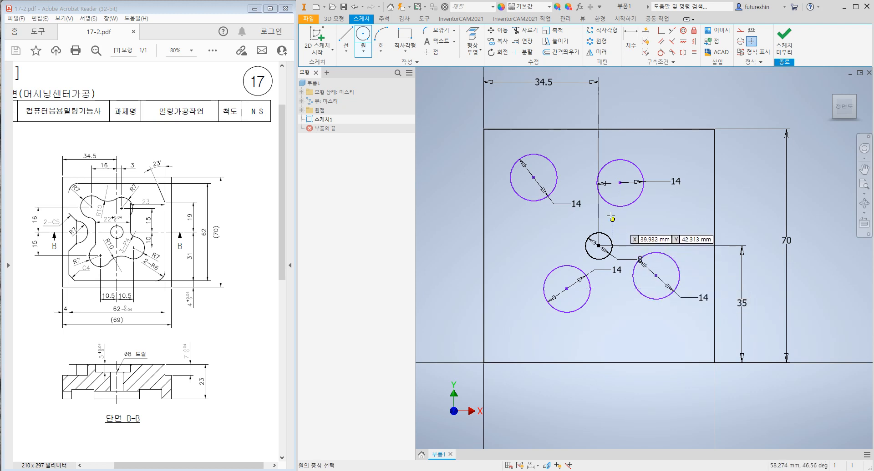
- Dimension the upper-left circle's centre 16 mm horizontally from the 8 mm circle's centre and place the dimension above the rectangle
click(631, 38)
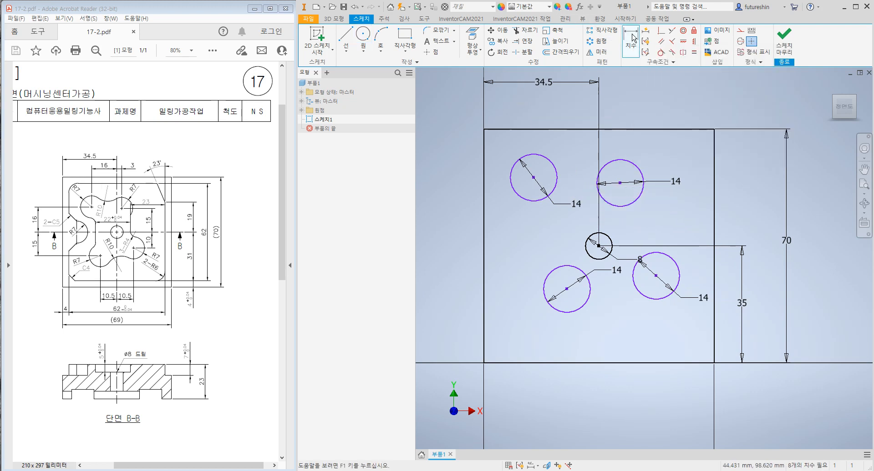
click(599, 246)
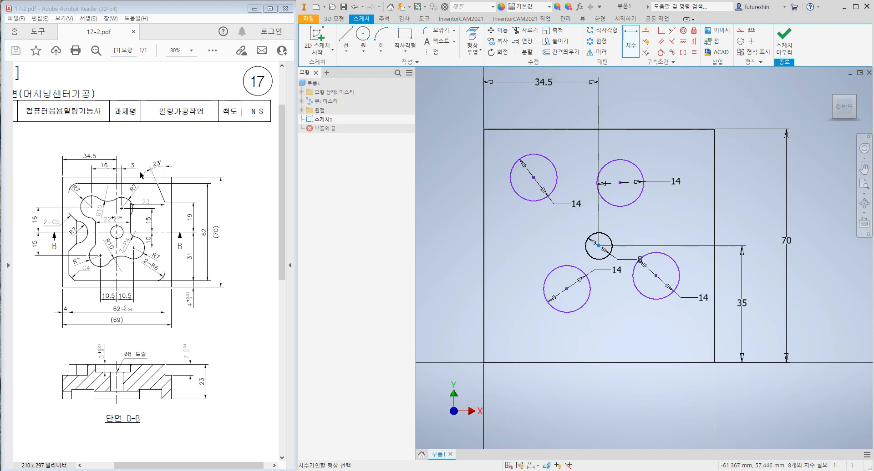
click(533, 177)
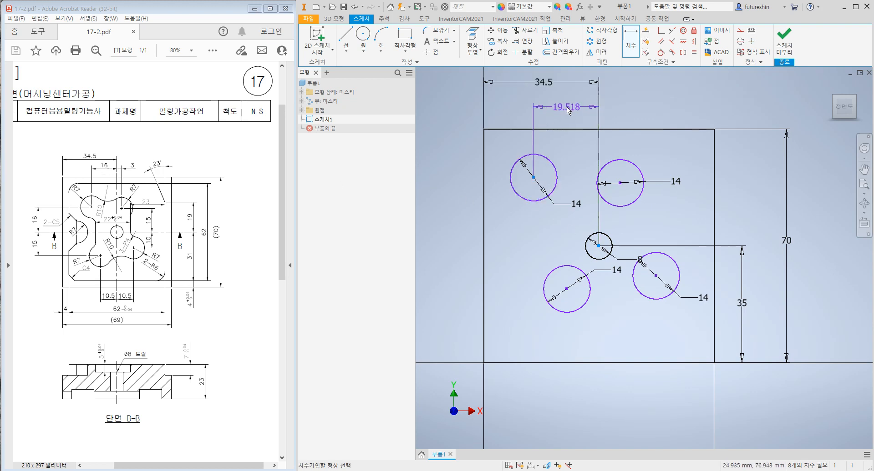
click(567, 110)
text(1)
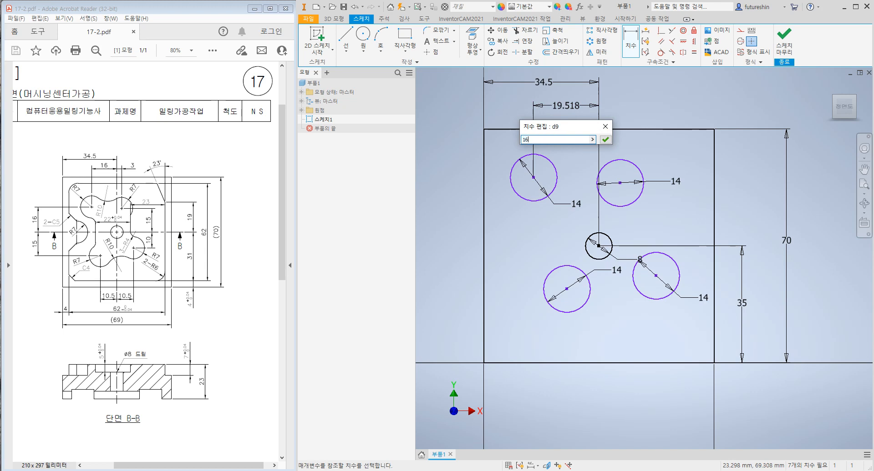
text(6)
key(Return)
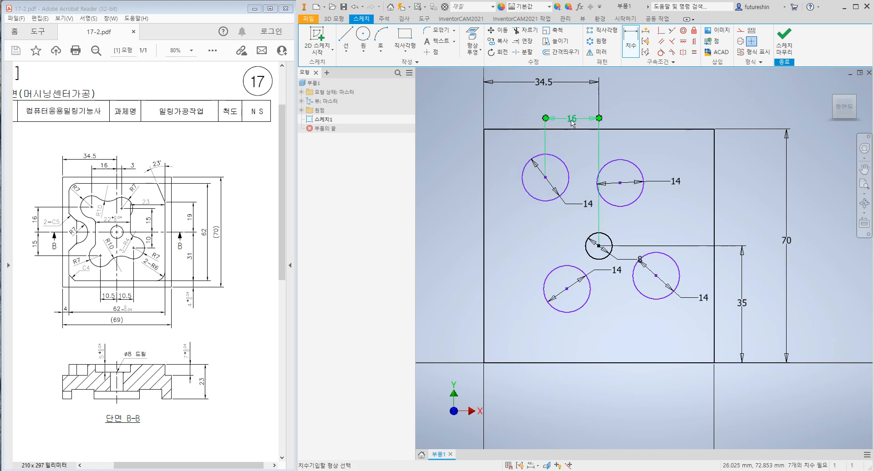
key(Escape)
drag(572, 121, 572, 108)
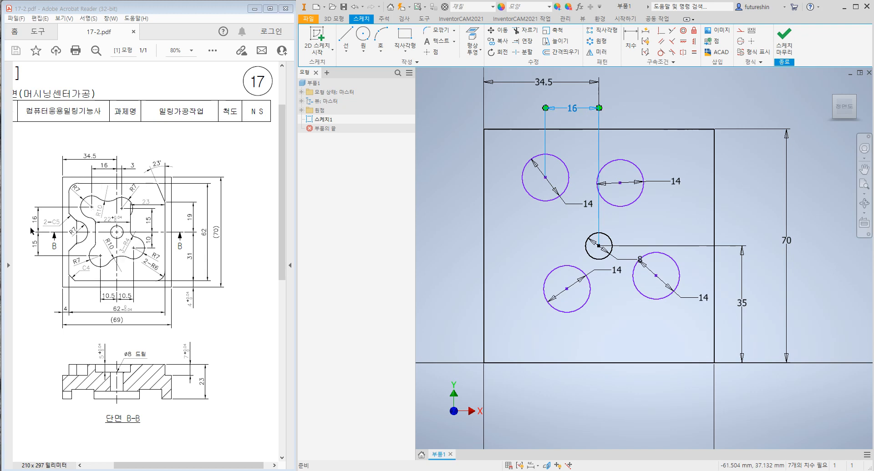
- Add a vertical dimension of 16 mm between the centres of the 8 mm circle and the upper-left circle
key(d)
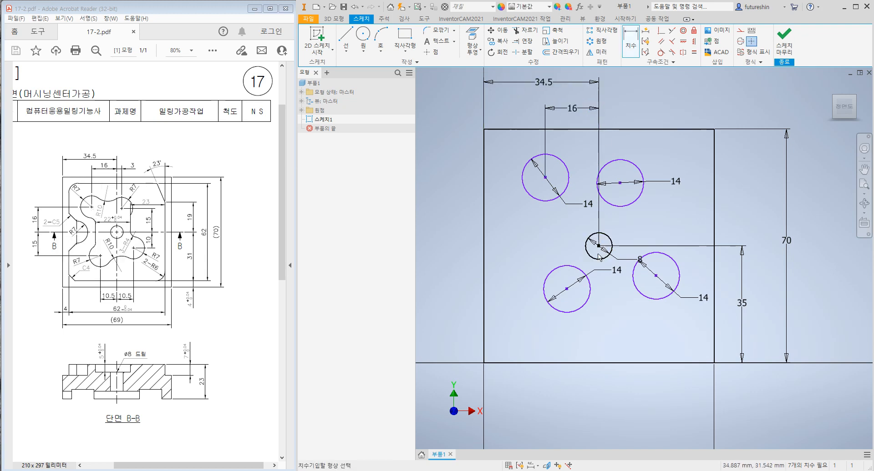
click(599, 246)
click(545, 177)
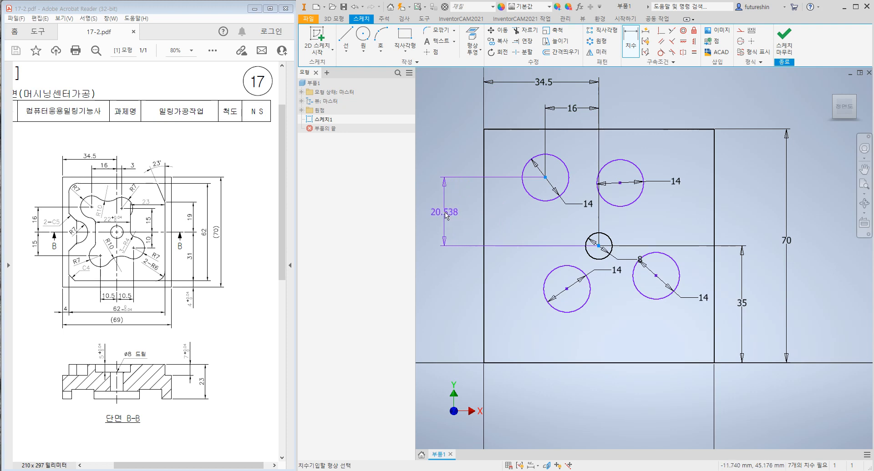
click(450, 216)
text(16)
key(Return)
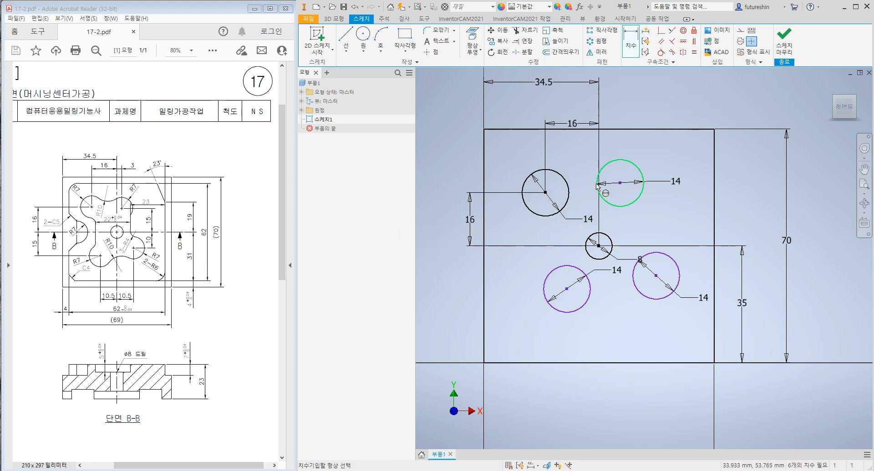
- Dimension the lower-left circle's centre 15 mm vertically from the 8 mm circle's centre and line up the vertical 16 mm dimension with it
click(598, 246)
click(566, 289)
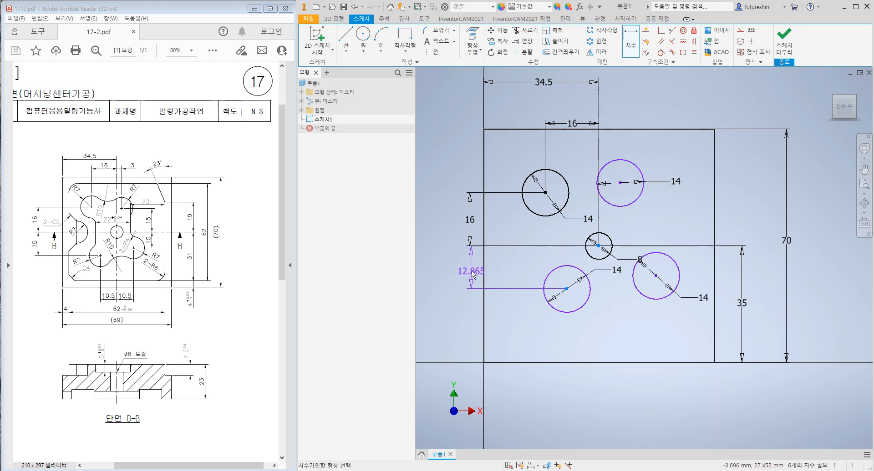
click(470, 274)
text(15)
key(Return)
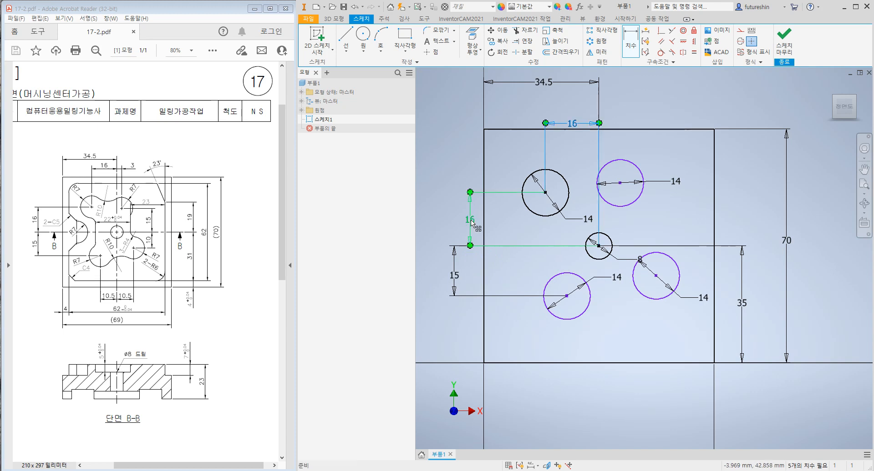
key(Escape)
drag(472, 223, 456, 227)
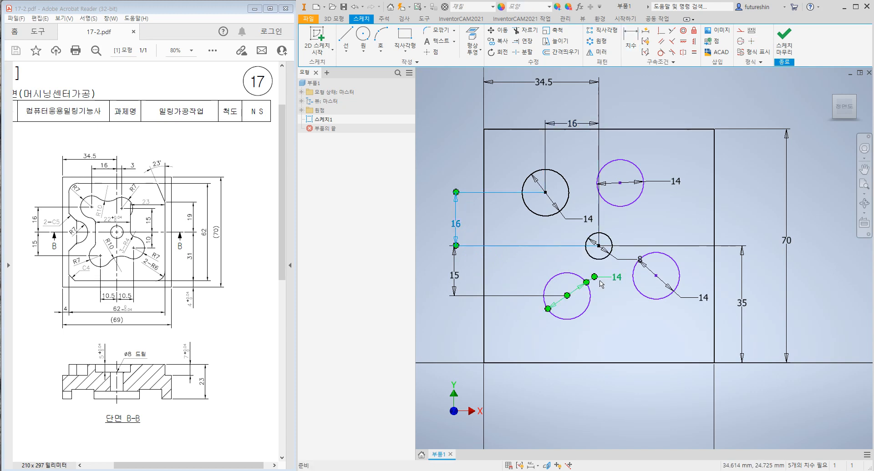
- Add a horizontal dimension of 10.5 mm between the centres of the 8 mm circle and the lower-left circle
key(d)
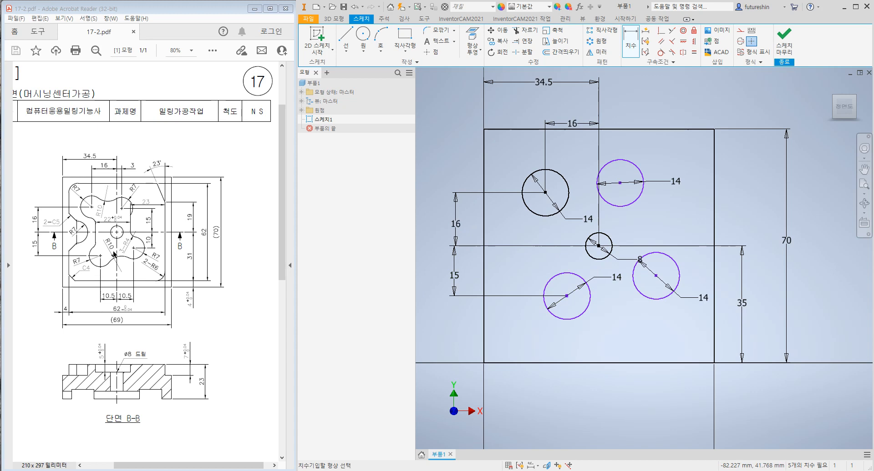
click(599, 246)
click(566, 296)
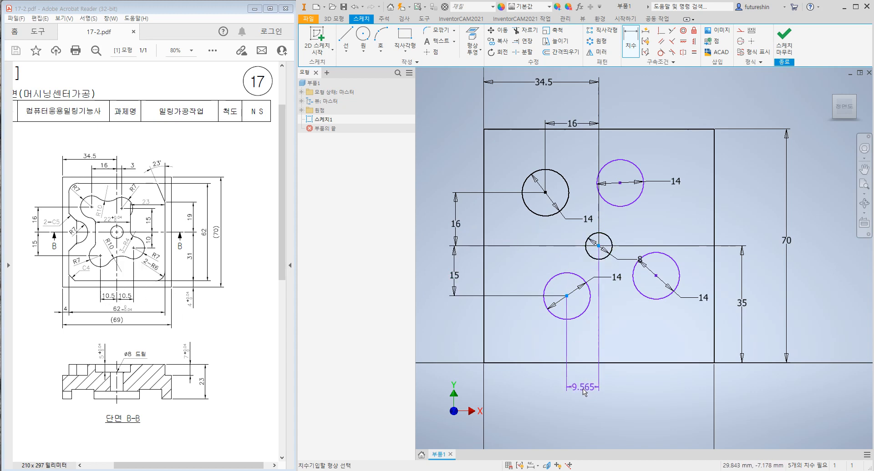
click(583, 396)
text(10.5)
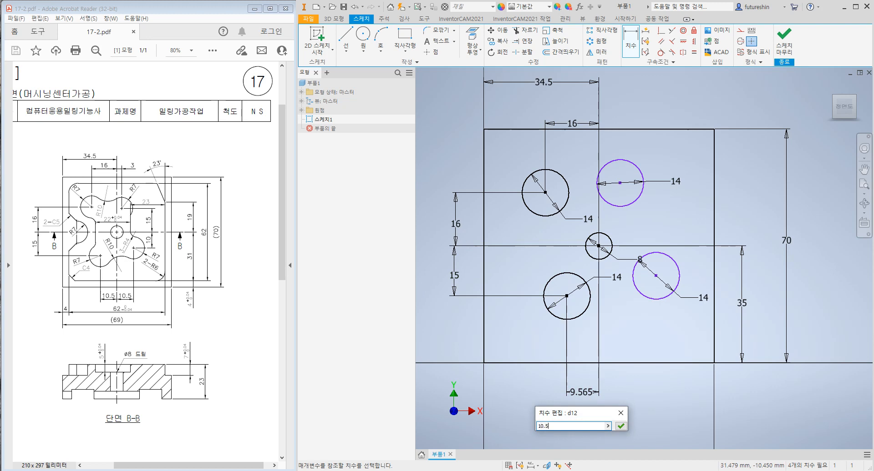
key(Return)
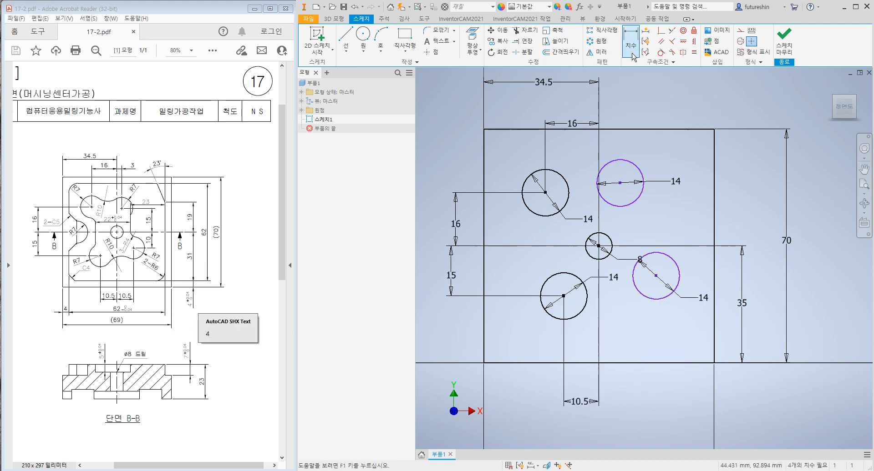
- Dimension the lower-right circle's centre 10.5 mm horizontally from the 8 mm circle's centre and align both 10.5 mm dimensions below the rectangle
click(598, 246)
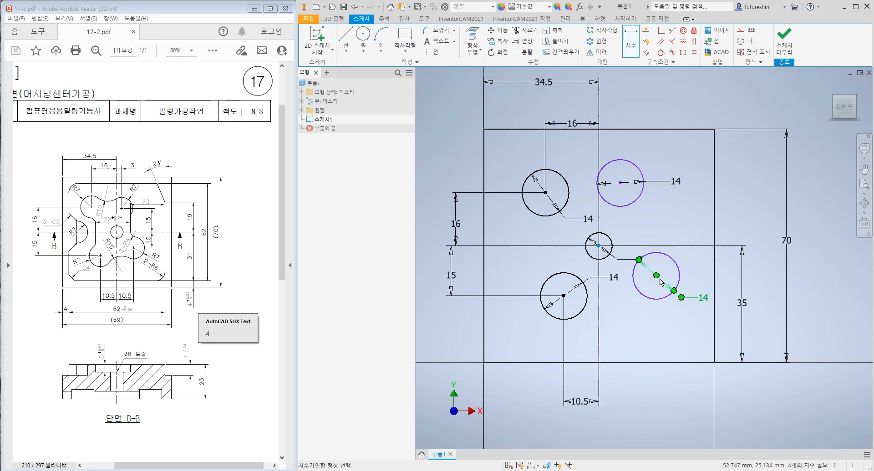
click(655, 276)
click(631, 399)
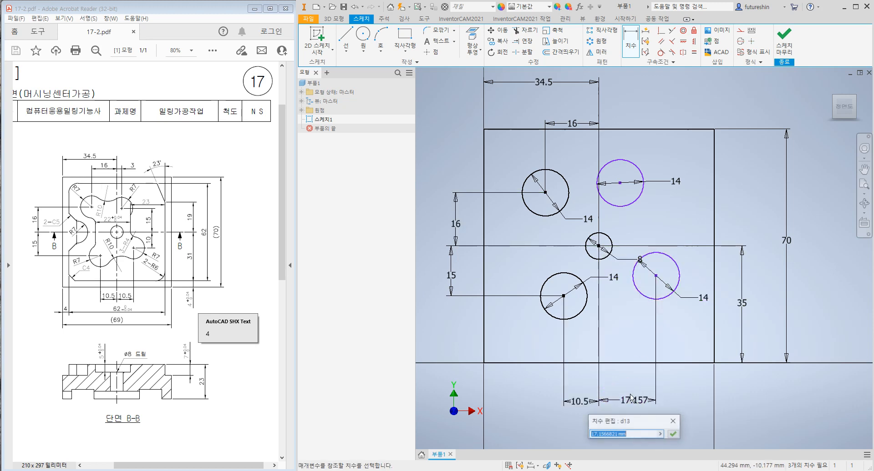
text(10.5)
key(Return)
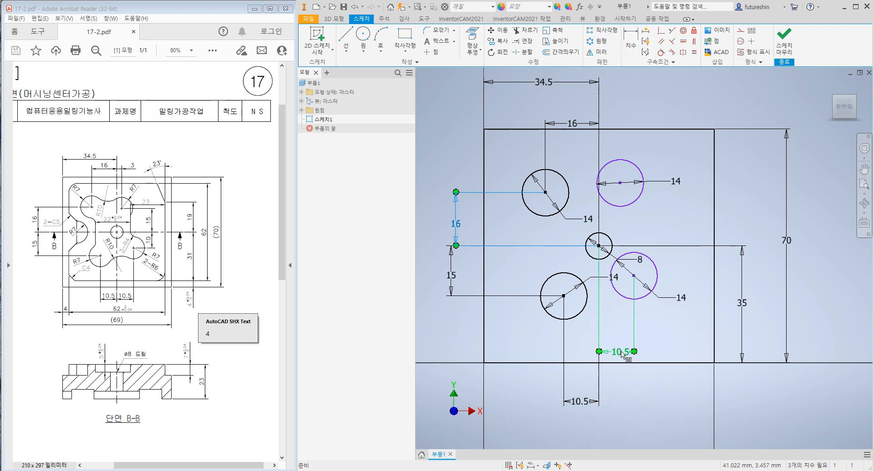
drag(627, 356, 585, 387)
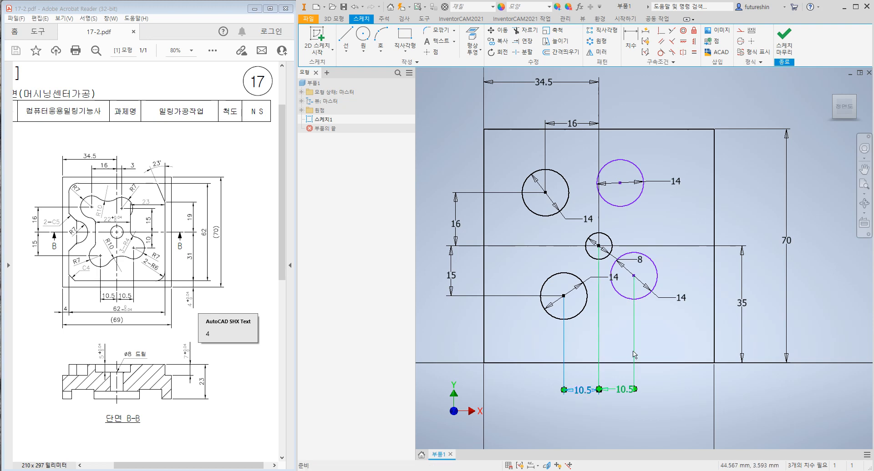
- Add a vertical dimension of 10 mm between the centres of the 8 mm circle and the lower-right circle
click(631, 40)
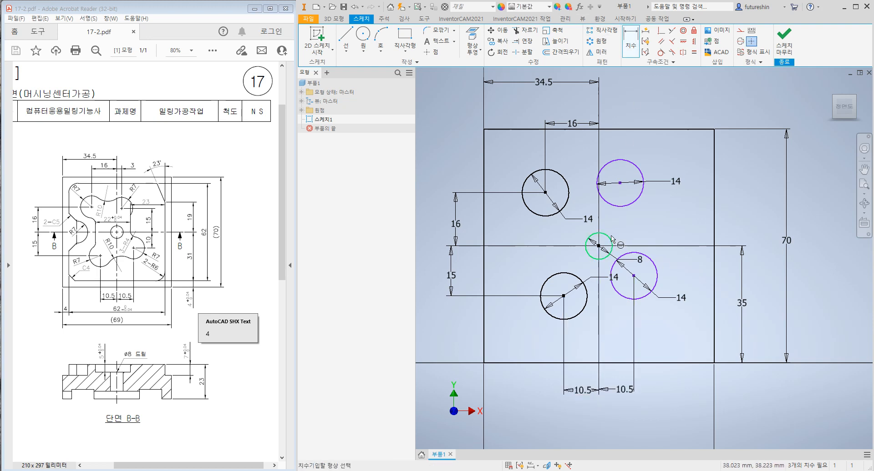
click(599, 246)
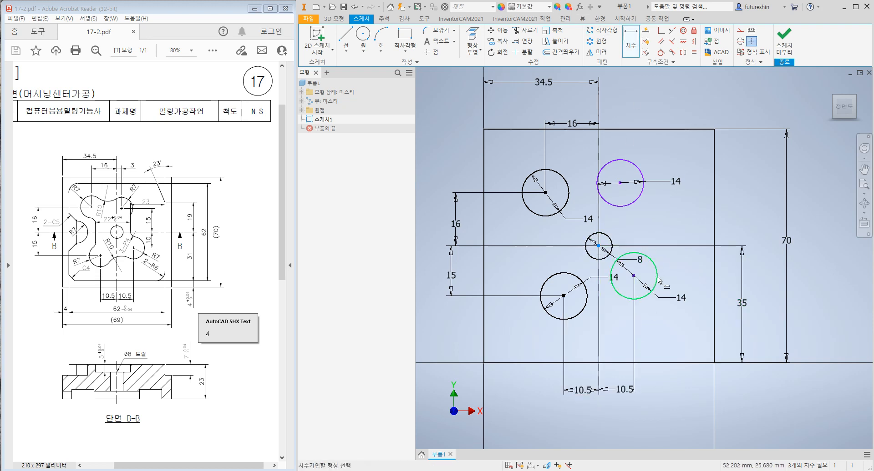
click(633, 276)
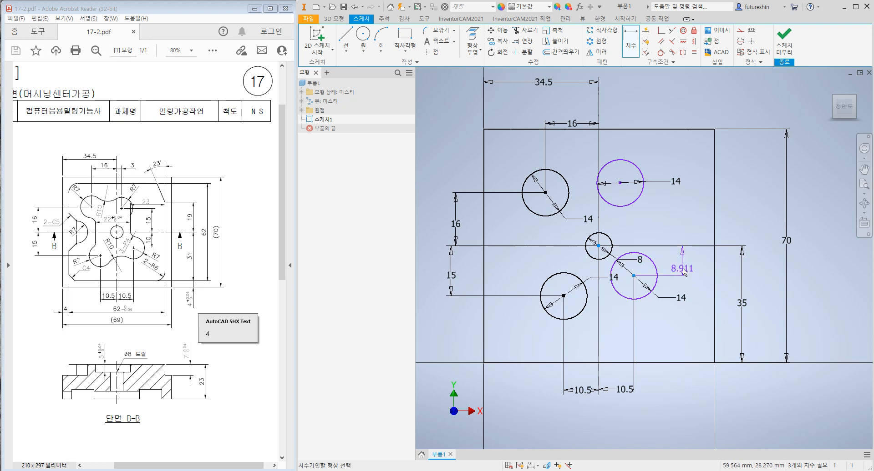
click(684, 270)
text(10)
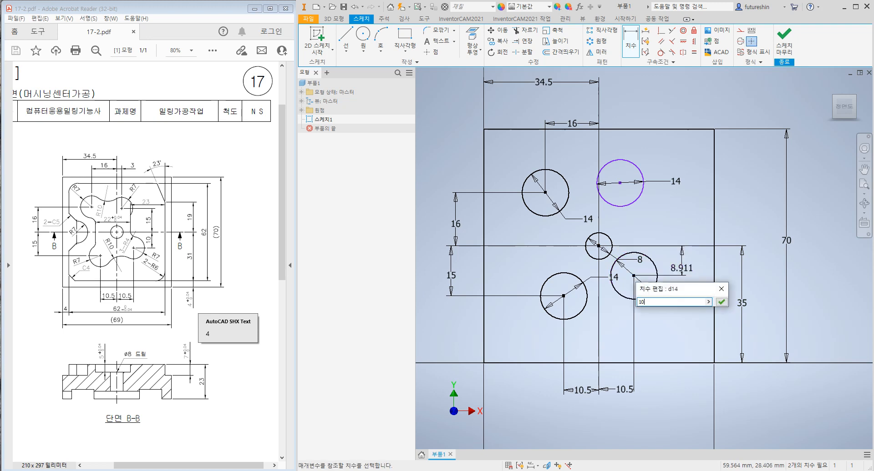
key(Return)
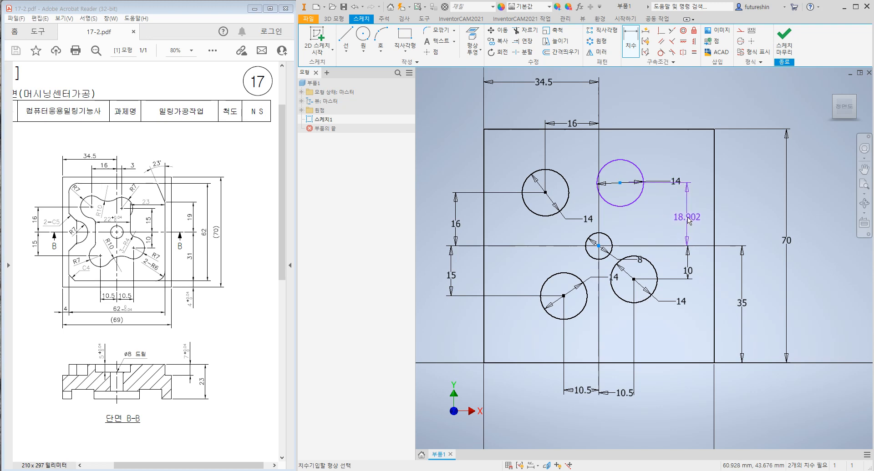
- Dimension the upper-right circle's centre 15 mm vertically from the 8 mm circle's centre and line up the vertical 15 and 10 mm dimensions
click(687, 221)
text(15)
key(Return)
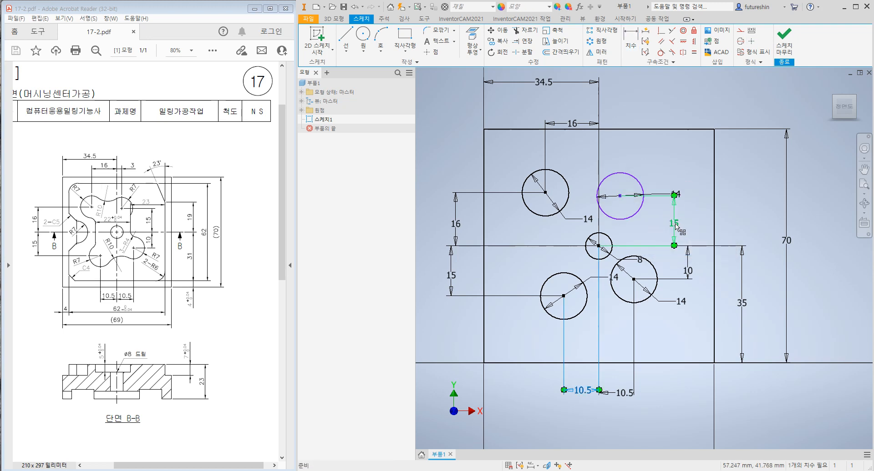
drag(678, 228, 689, 226)
drag(688, 271, 676, 270)
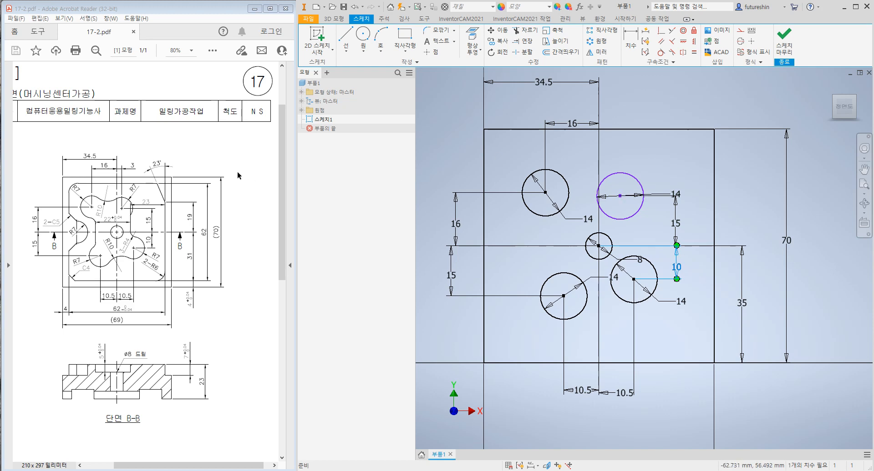
- Add a horizontal dimension of 3 mm between the centres of the 8 mm circle and the upper-right circle
click(631, 42)
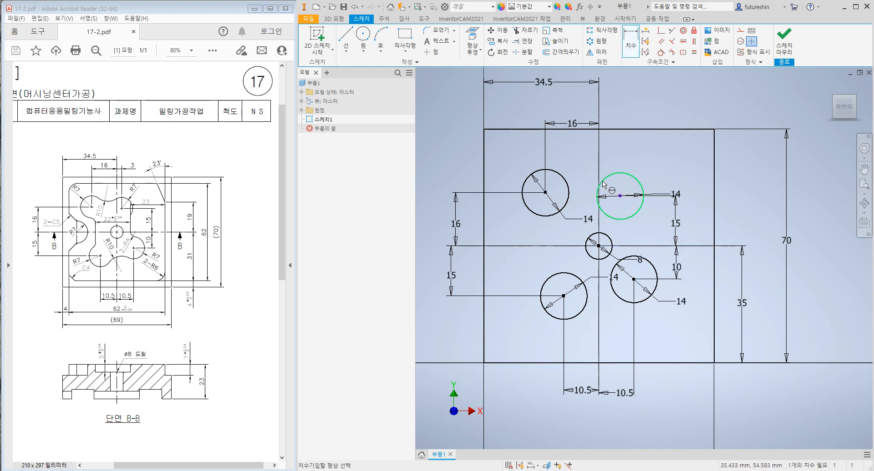
click(599, 246)
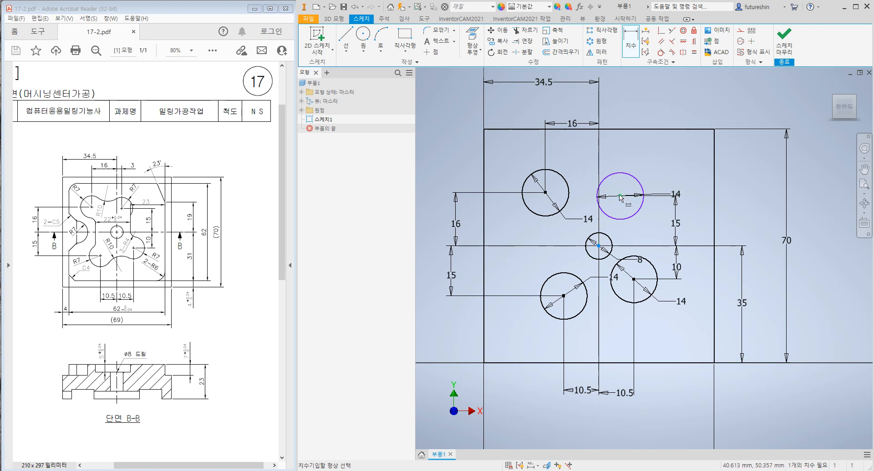
click(621, 172)
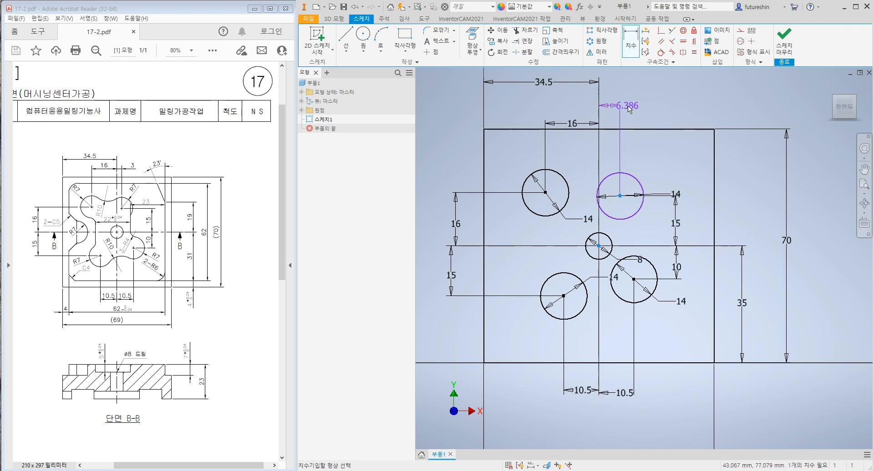
click(636, 109)
key(Return)
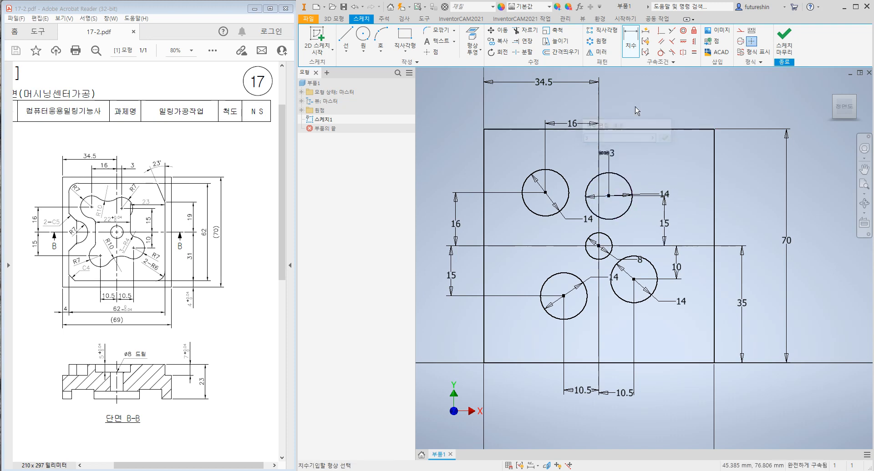
key(Escape)
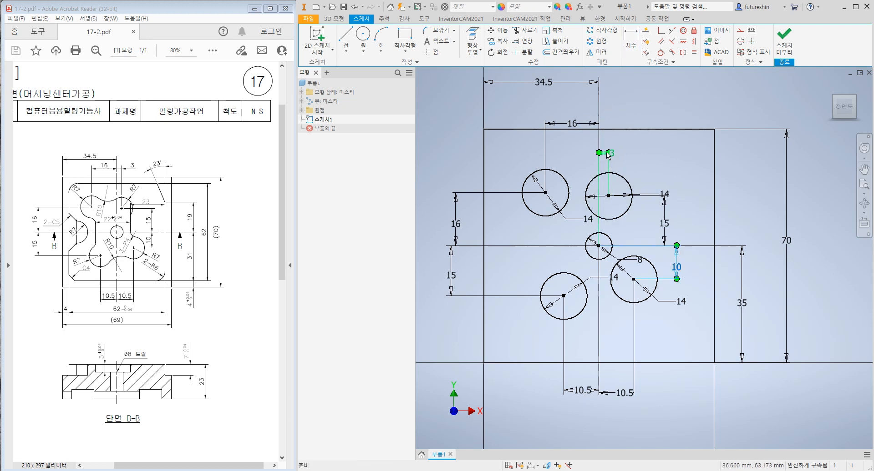
- Move the horizontal 16 mm and 3 mm dimensions above the rectangle and align them with each other
drag(573, 127, 569, 109)
scroll(609, 157, up, 2)
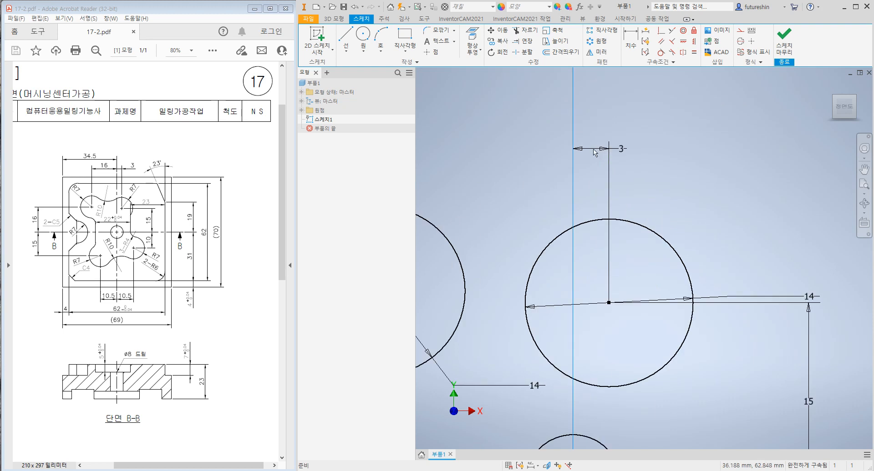
click(597, 150)
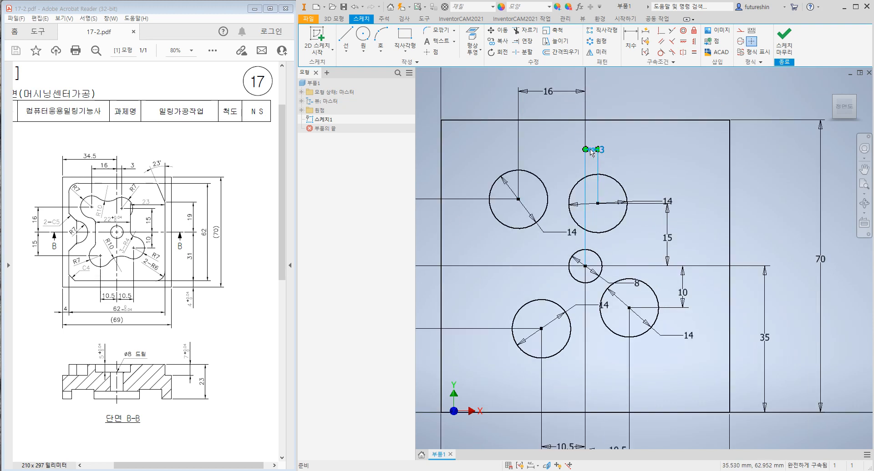
mouse_move(590, 152)
mouse_down()
mouse_move(605, 153)
mouse_move(607, 107)
mouse_move(619, 94)
mouse_up()
scroll(643, 163, down, 4)
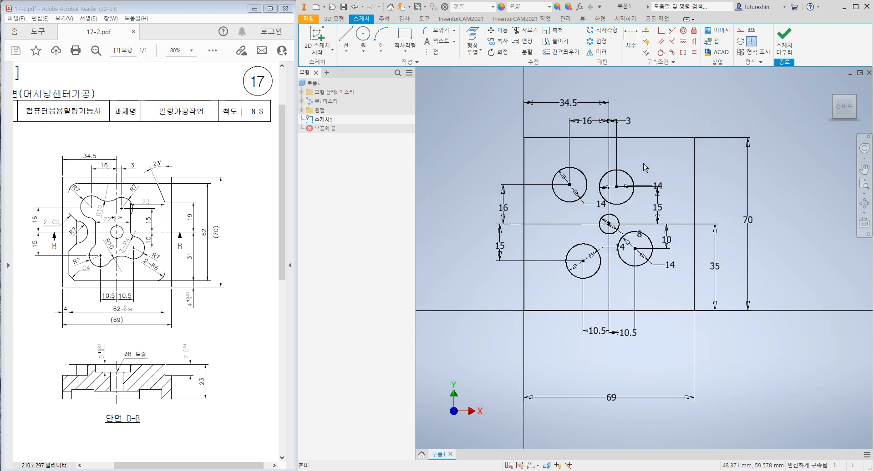
- Draw a vertical line about 23.8 mm long from inside the upper-left circle down into the lower-left circle
scroll(624, 175, up, 2)
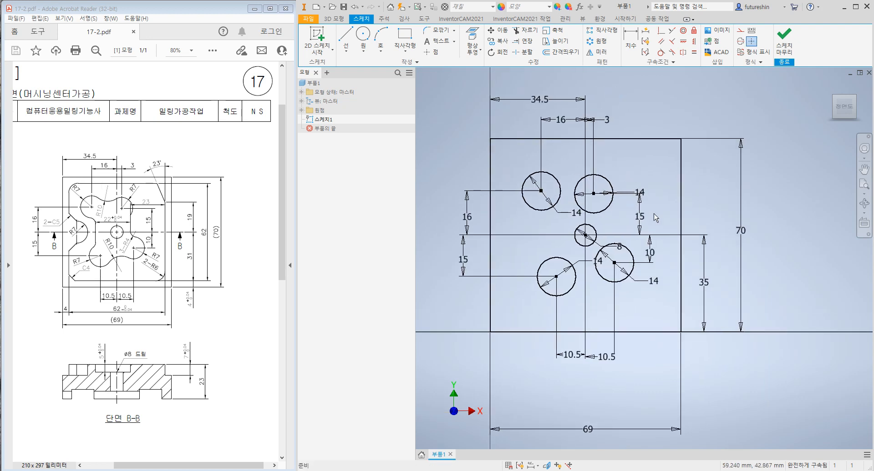
scroll(655, 217, up, 5)
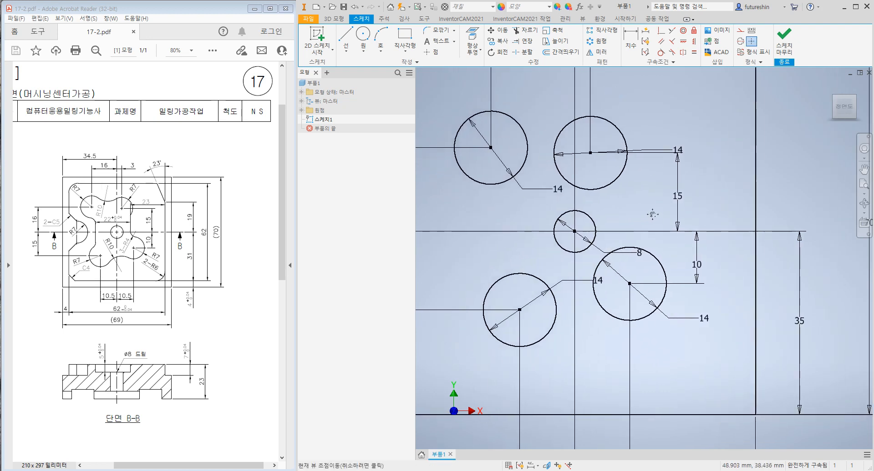
middle_drag(678, 195, 740, 188)
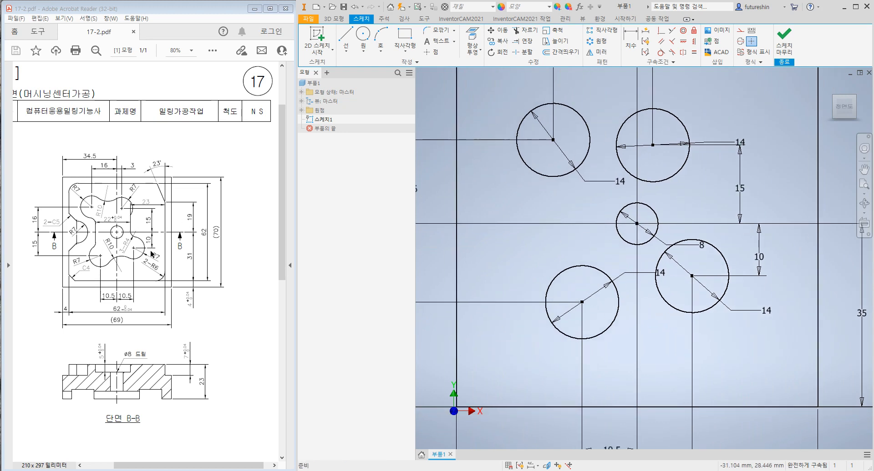
click(211, 253)
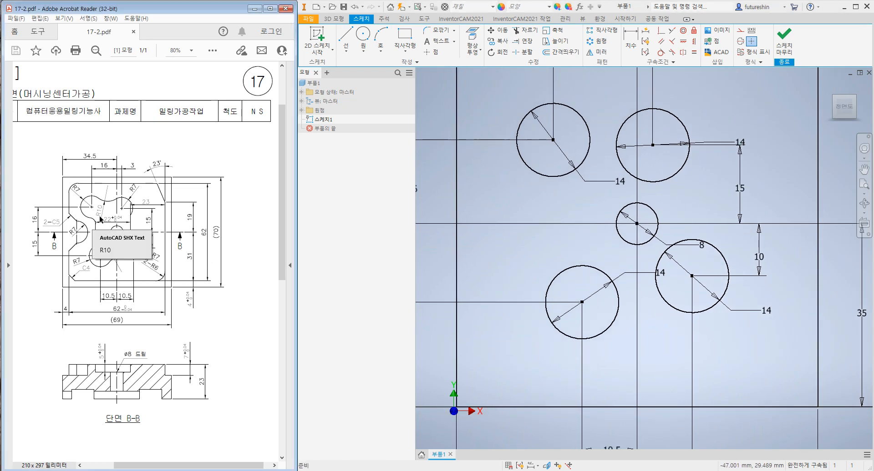
scroll(600, 254, down, 3)
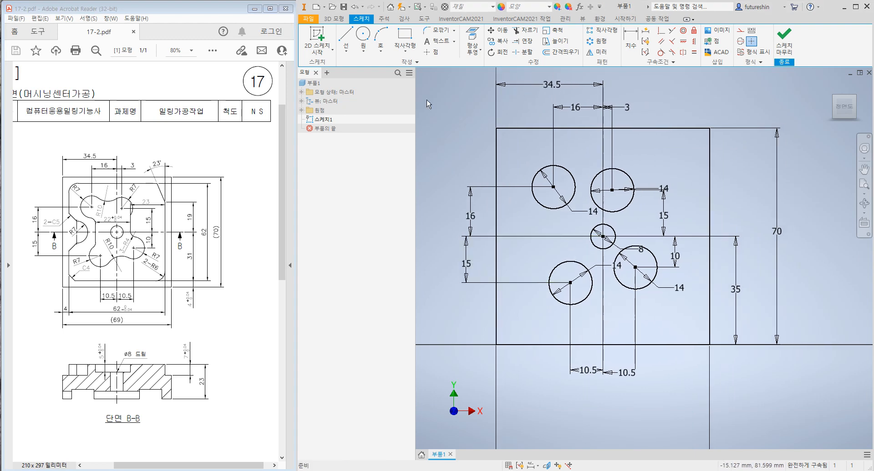
click(347, 40)
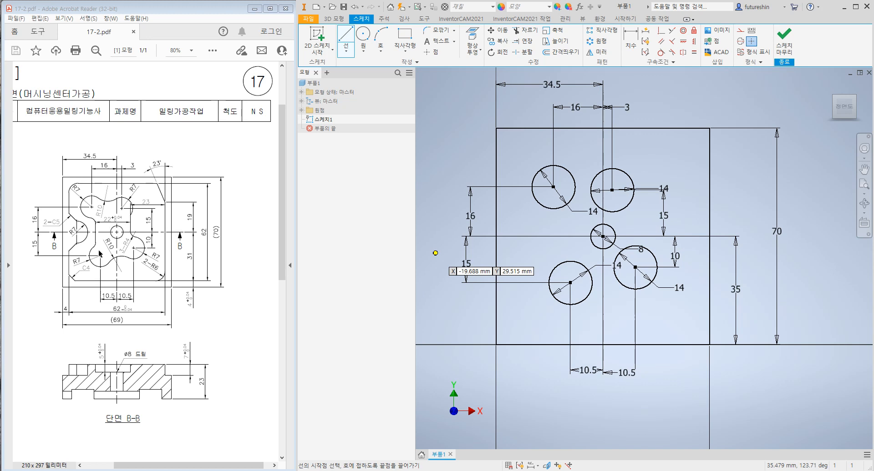
click(556, 203)
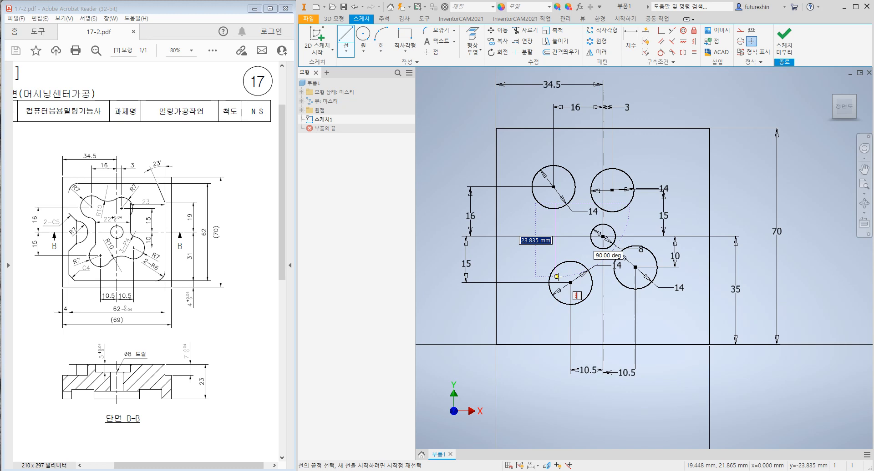
click(555, 276)
key(Escape)
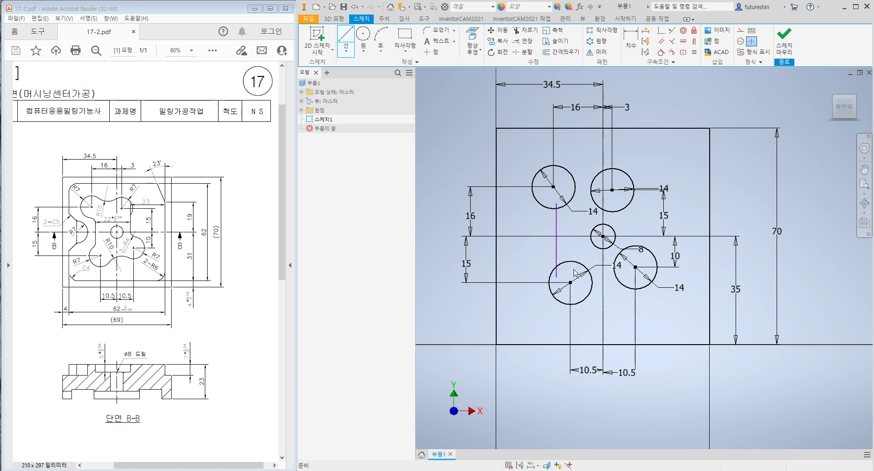
- Draw a vertical line about 19.1 mm long from inside the upper-right circle down into the lower-right circle
click(346, 37)
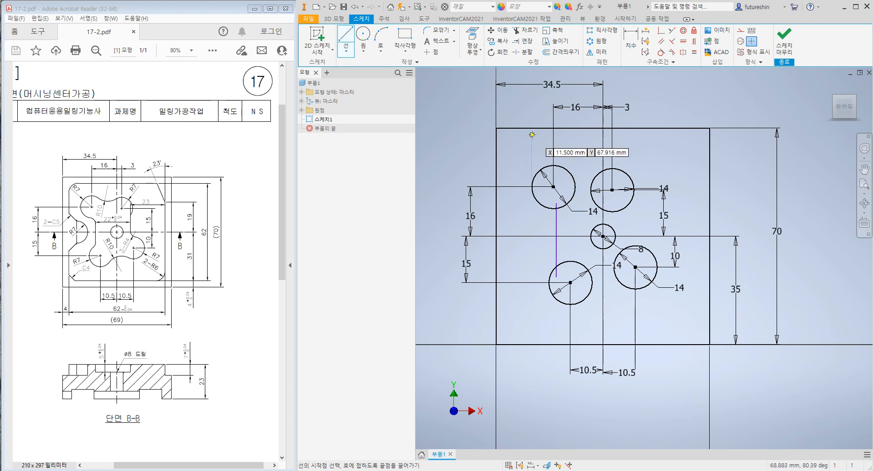
click(628, 196)
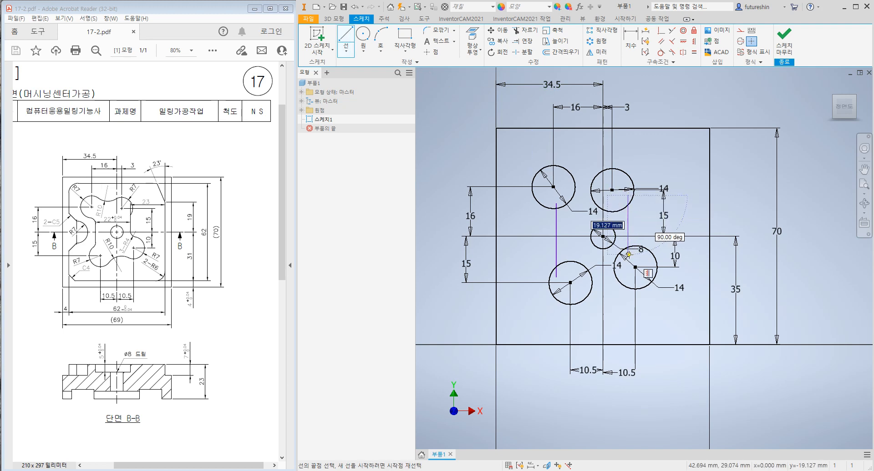
click(628, 254)
key(Escape)
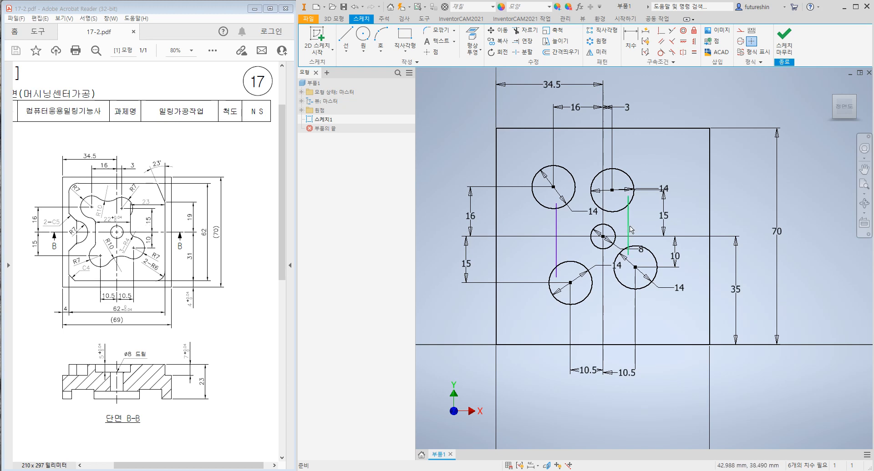
- Dimension the vertical line between the two right-hand circles 26 mm from the rectangle's right edge
click(631, 44)
click(709, 230)
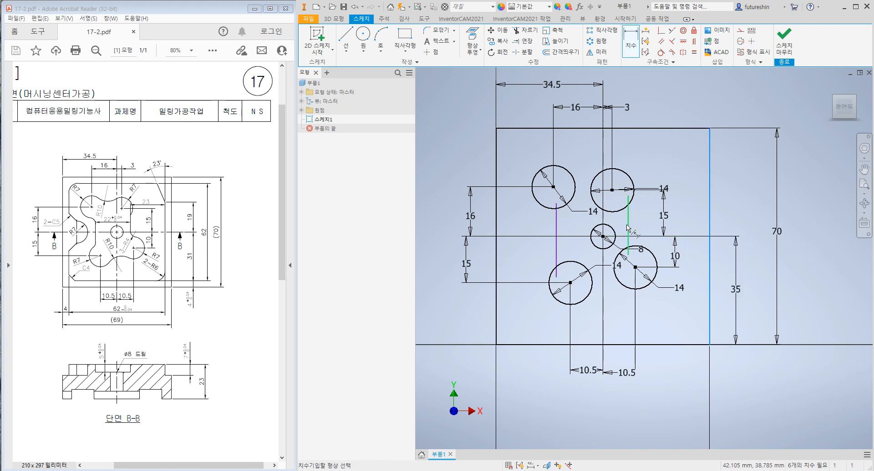
click(628, 224)
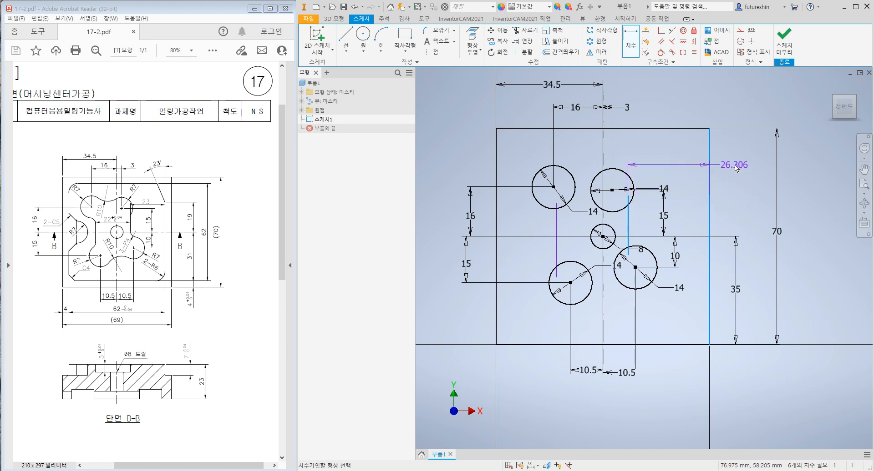
click(738, 172)
text(2)
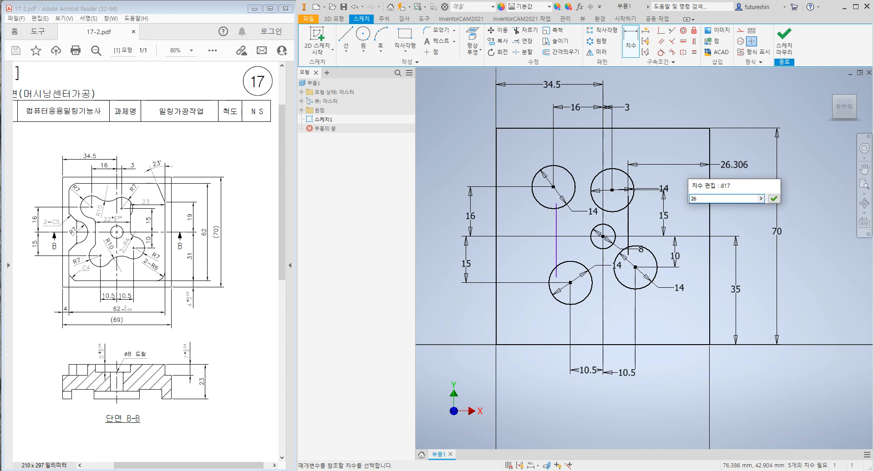
text(6)
key(Return)
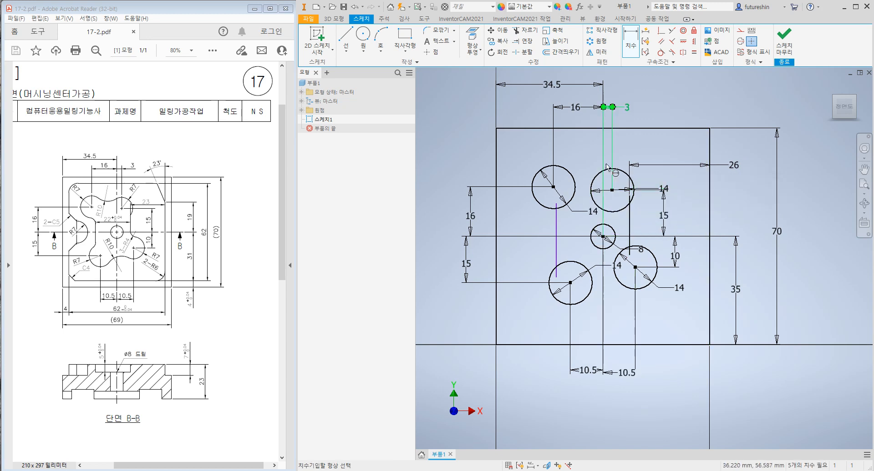
- Set the horizontal distance between the two vertical lines to 22 mm with a dimension above the circles
click(629, 223)
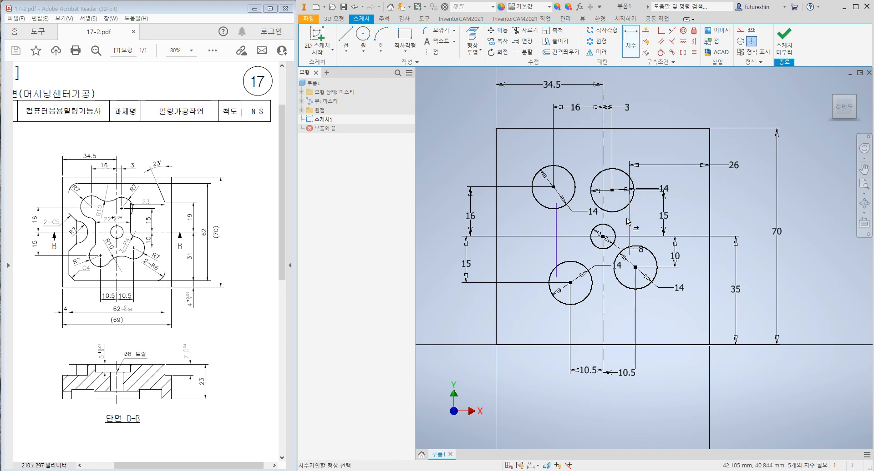
click(556, 226)
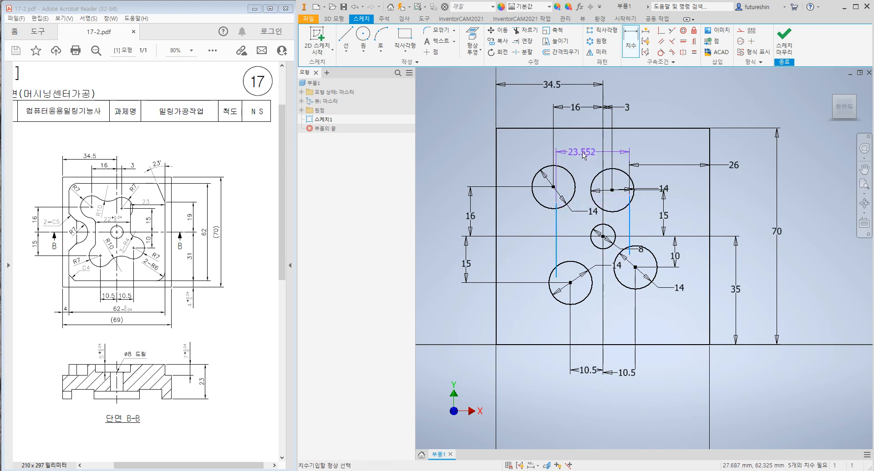
click(585, 153)
text(22)
key(Return)
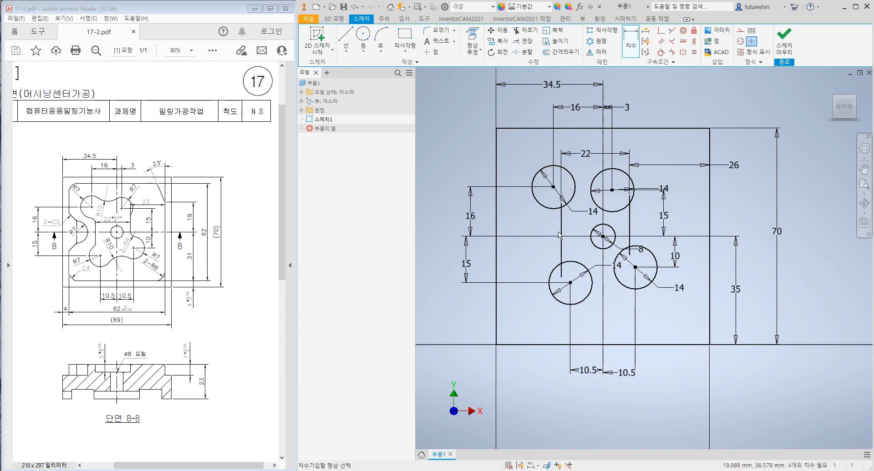
- Trim off the ends of both vertical lines that extend inside the four 14 mm circles
scroll(565, 233, up, 3)
scroll(565, 233, down, 2)
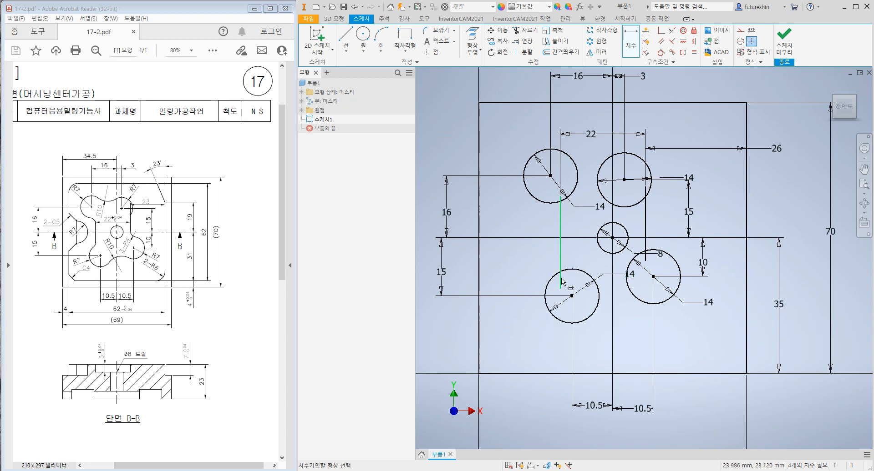
click(527, 33)
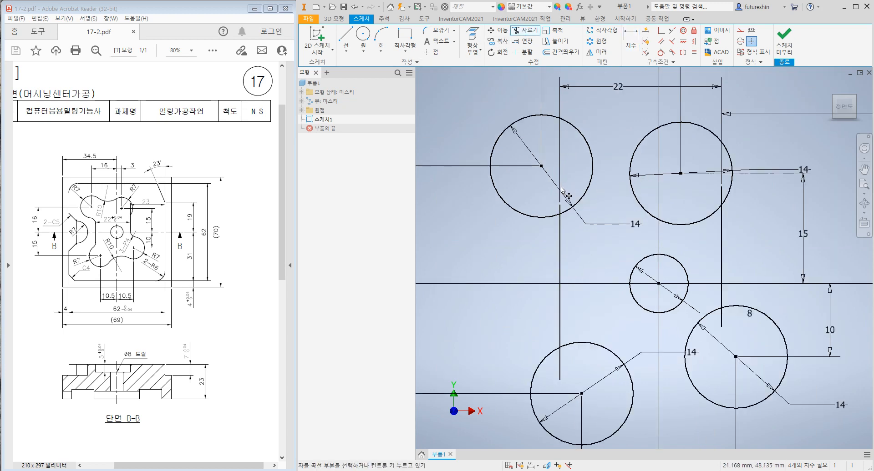
scroll(560, 187, up, 3)
click(559, 209)
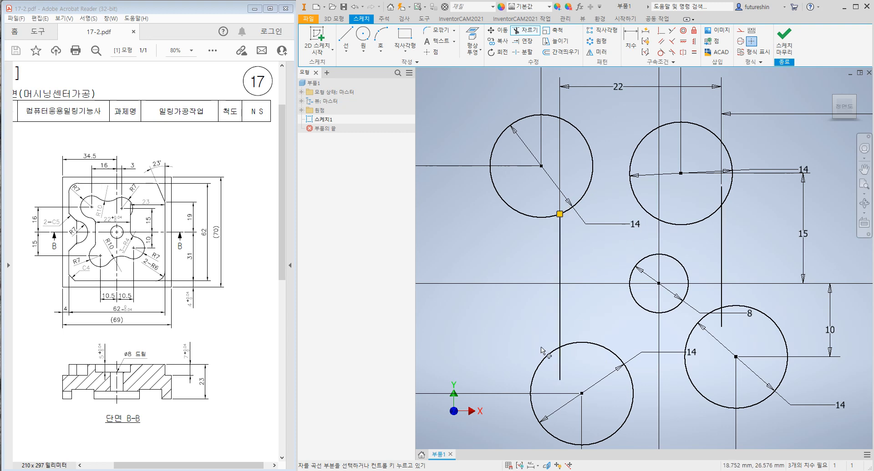
click(568, 370)
click(721, 327)
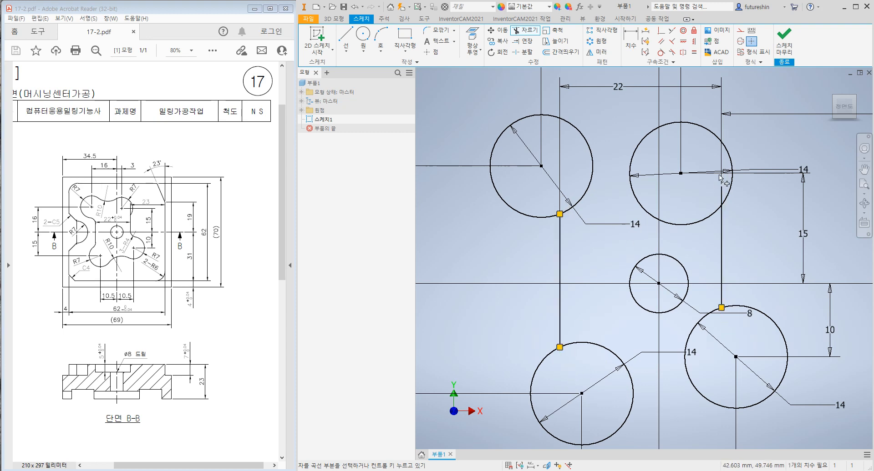
click(722, 196)
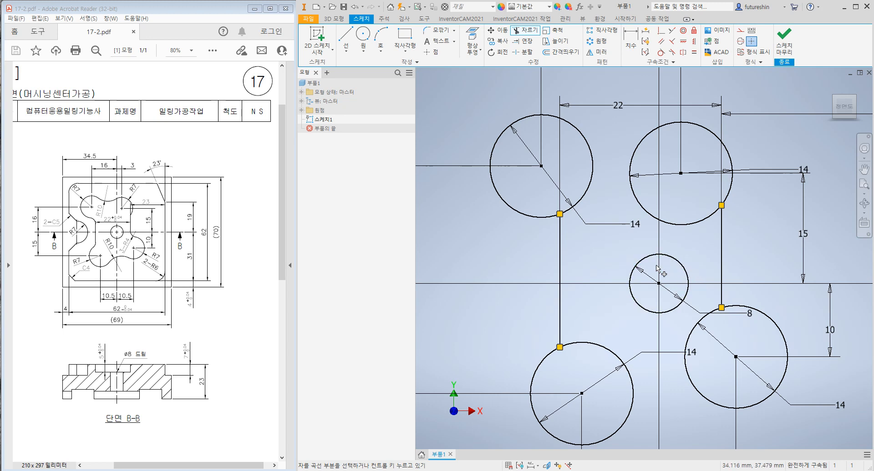
scroll(660, 269, down, 3)
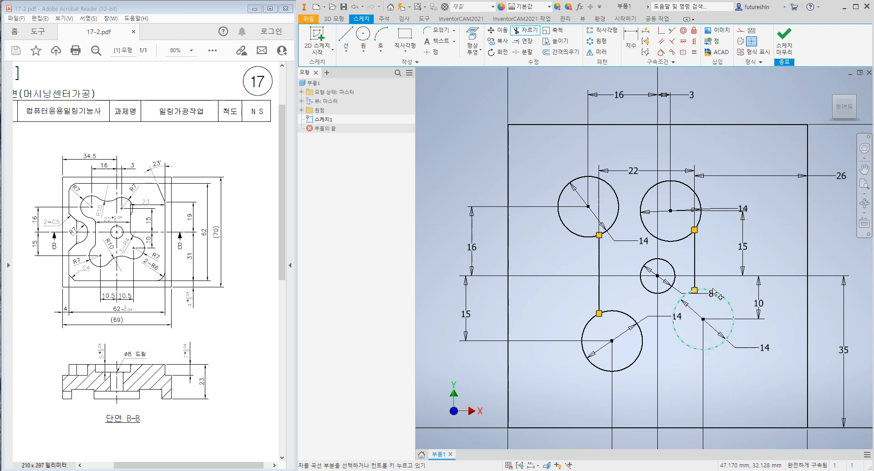
click(363, 52)
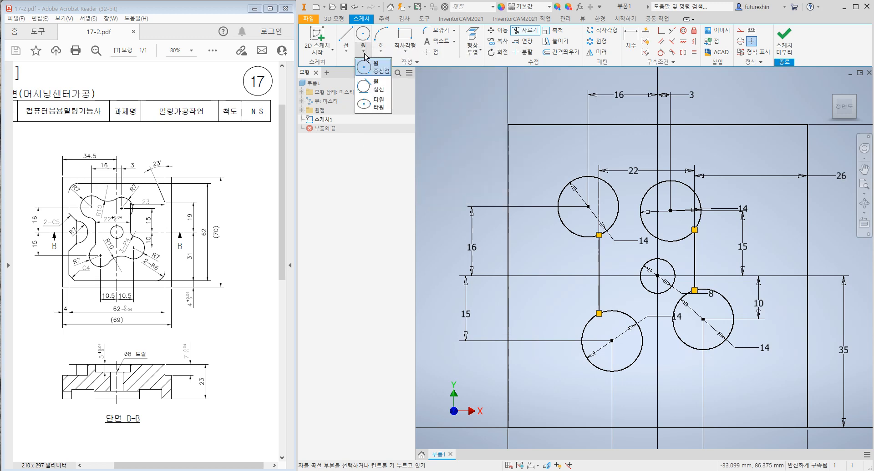
click(379, 87)
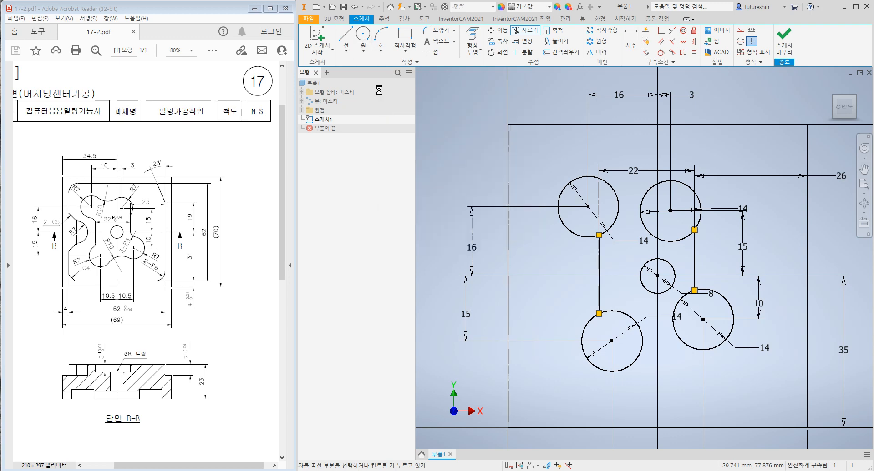
click(599, 298)
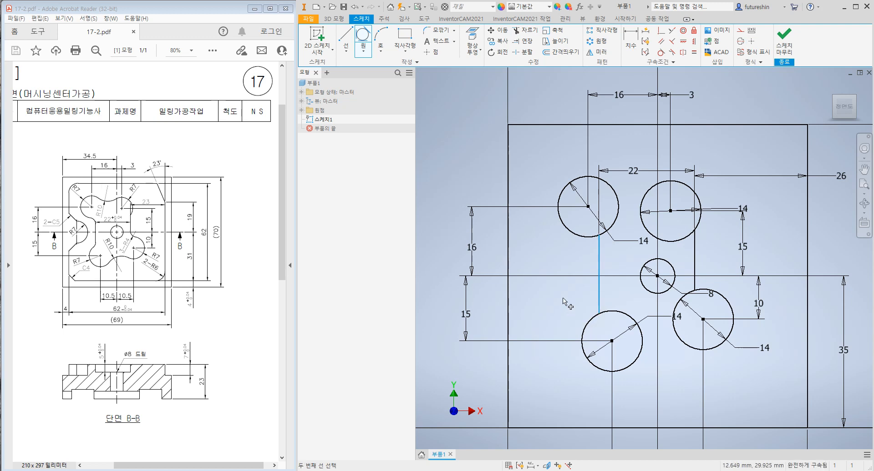
click(362, 51)
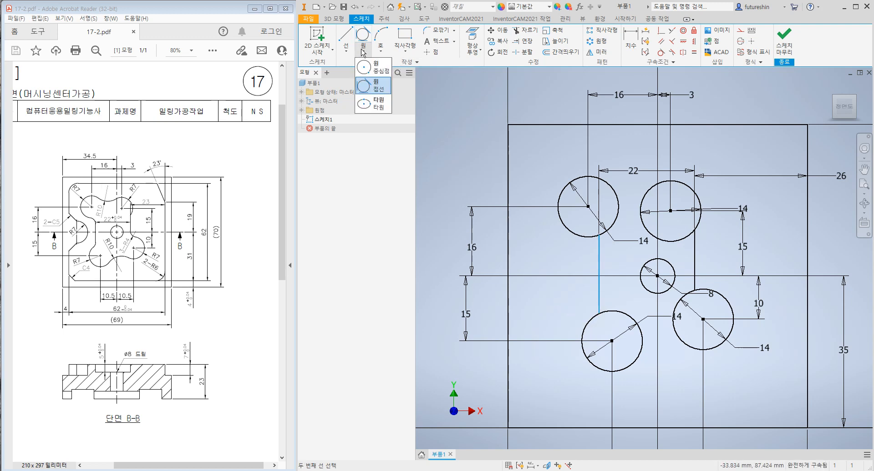
click(379, 91)
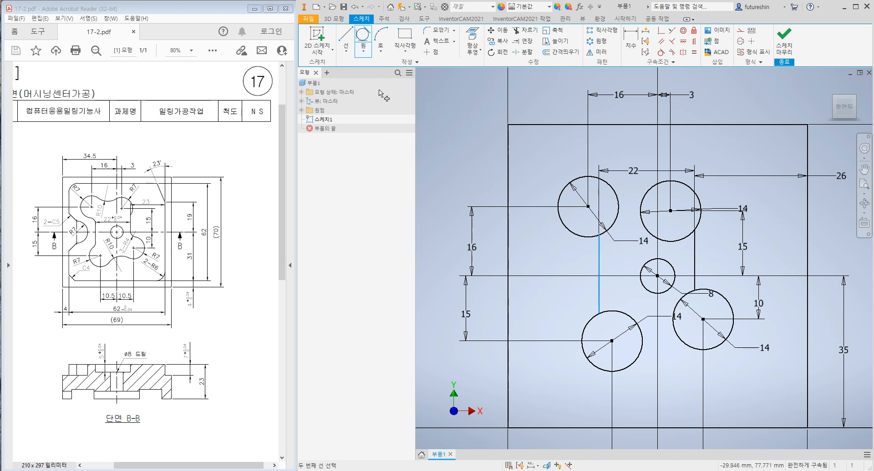
- Draw two 8 mm diameter center-point circles left of the left-hand vertical line, one near each left-hand 14 mm circle
click(364, 52)
click(366, 72)
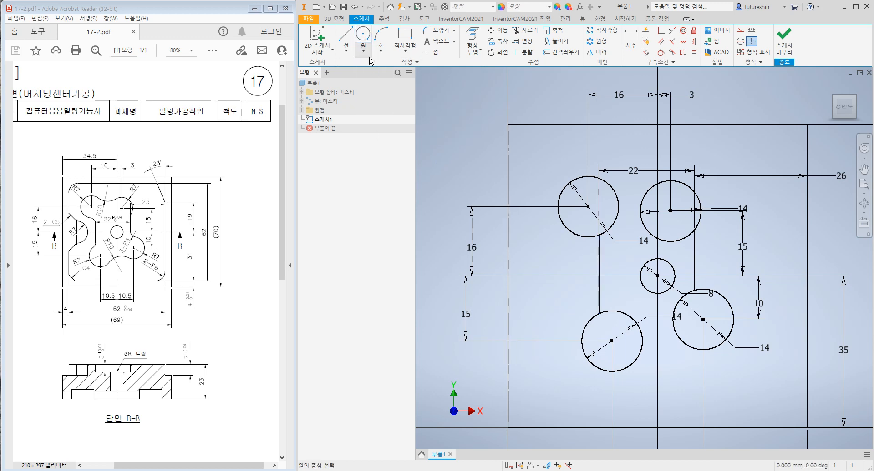
click(574, 303)
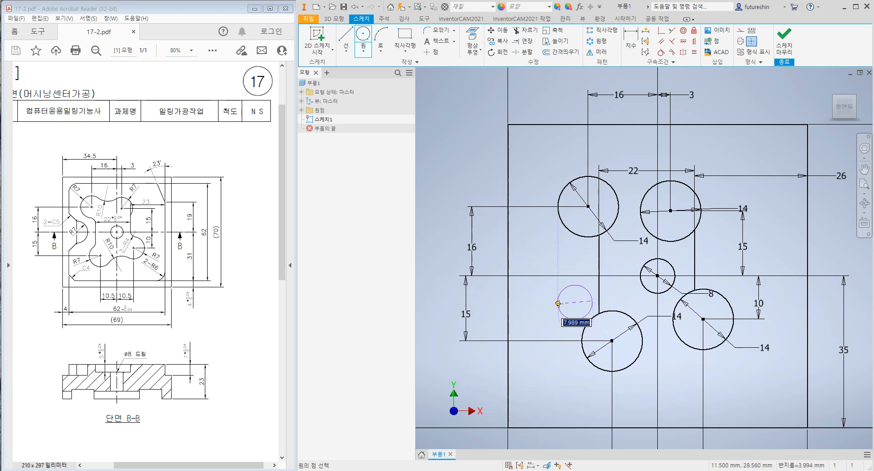
text(8)
key(Return)
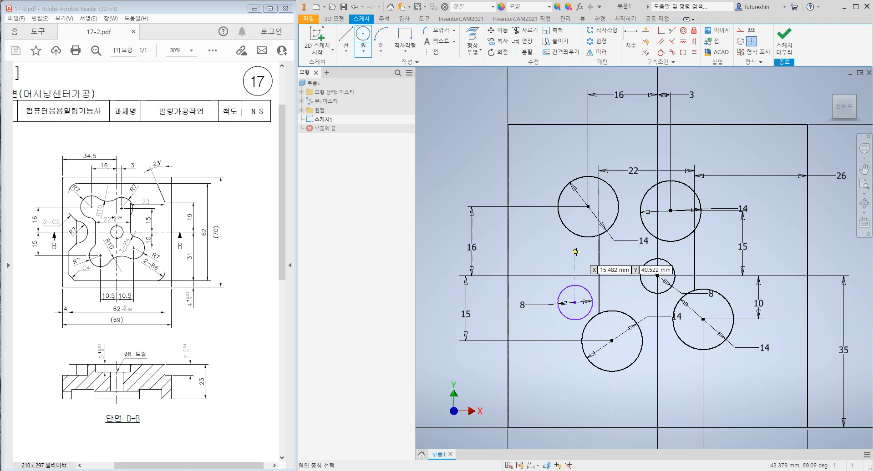
click(575, 252)
text(8)
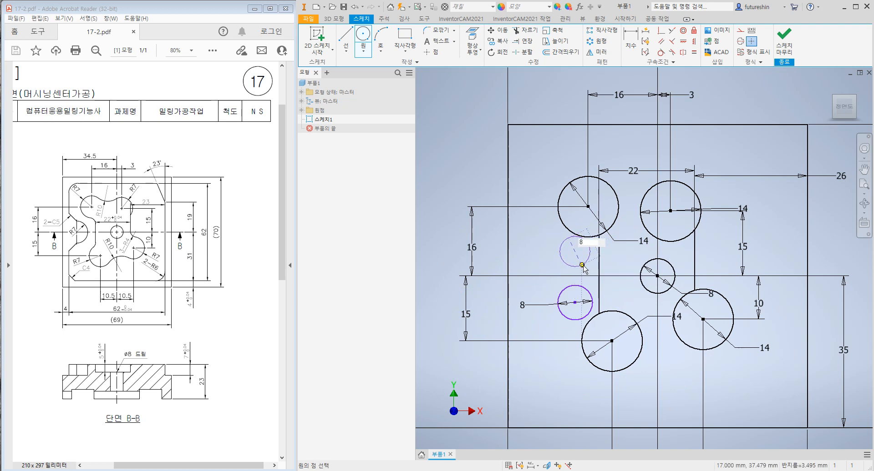
key(Return)
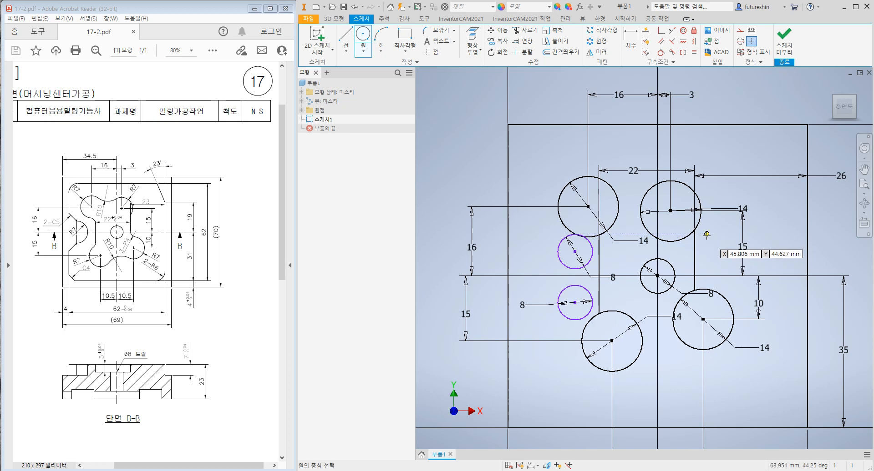
- Draw an 8 mm diameter circle just right of the right-hand vertical line, above the lower-right 14 mm circle
click(712, 269)
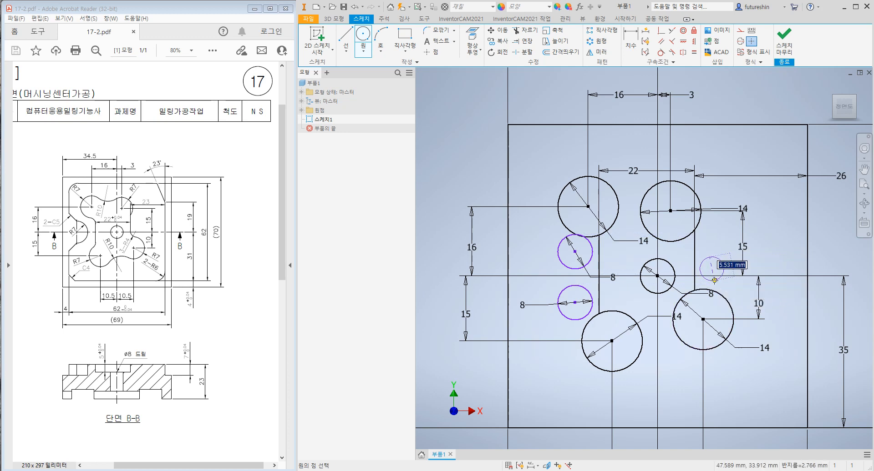
text(8)
key(Return)
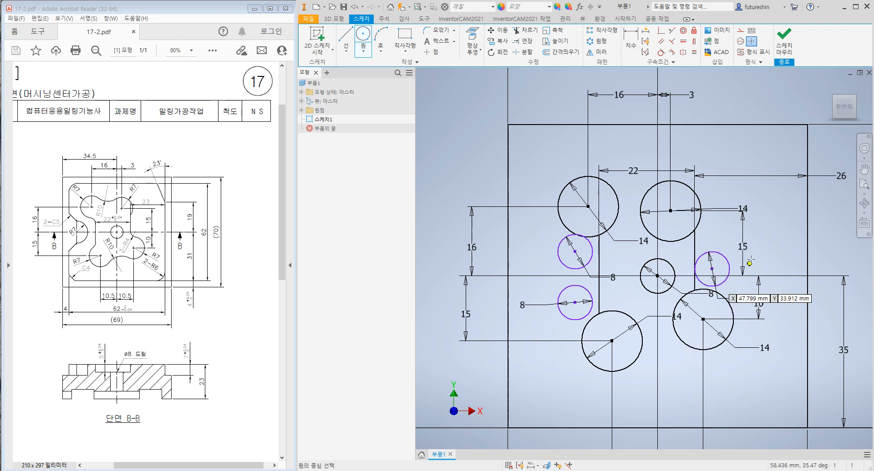
key(Escape)
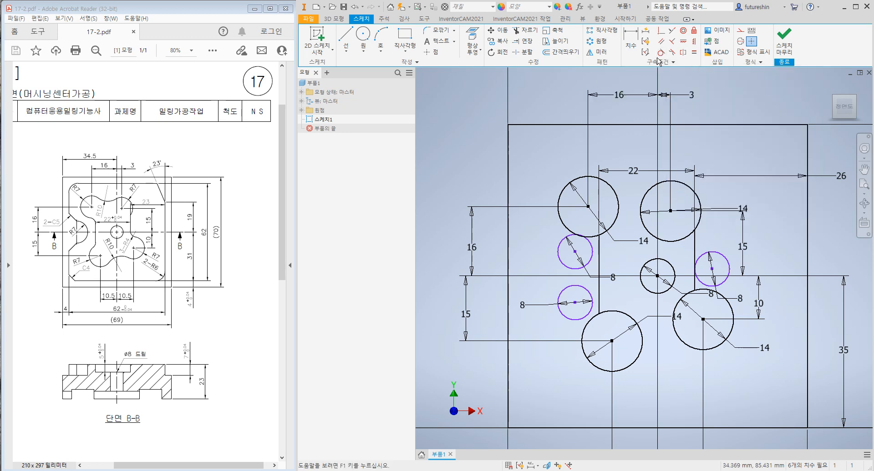
- Make the lower-left 8 mm circle tangent to the lower-left 14 mm circle and the left-hand vertical line
click(661, 52)
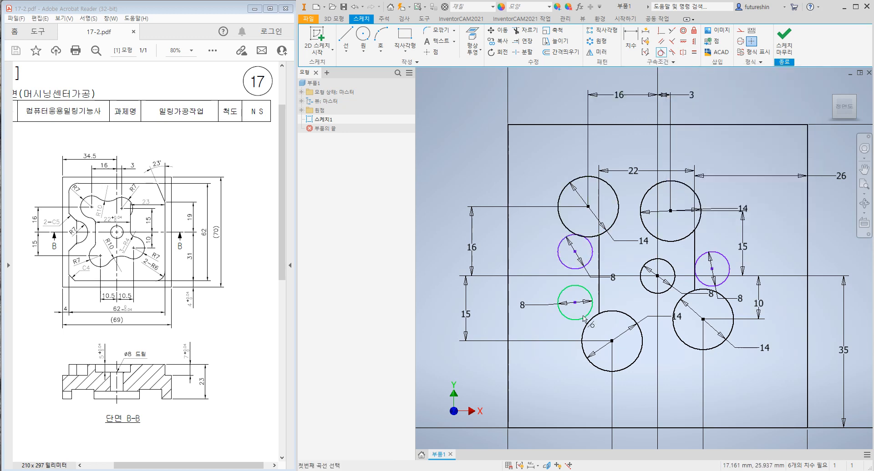
scroll(587, 318, down, 2)
scroll(587, 321, up, 5)
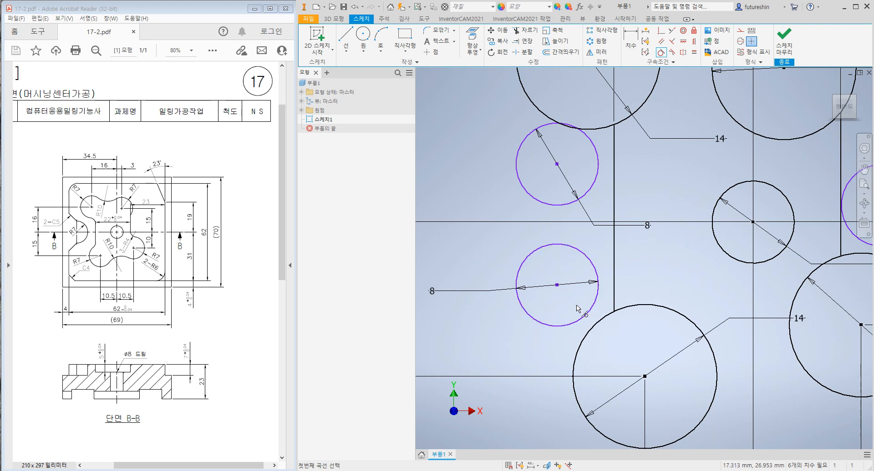
click(586, 323)
click(590, 331)
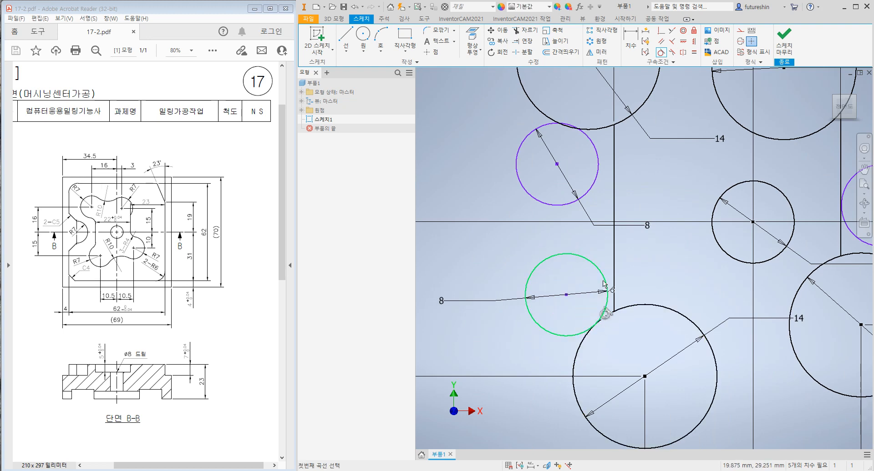
click(604, 281)
click(614, 280)
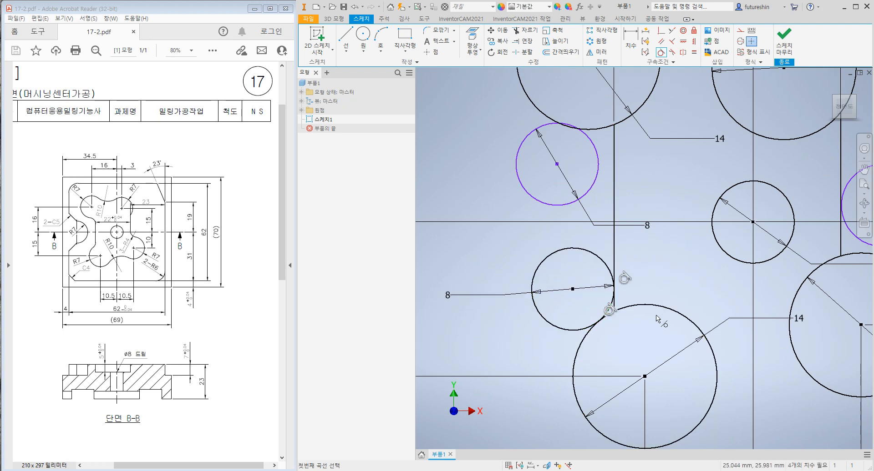
- Make the upper-left 8 mm circle tangent to the left-hand vertical line and the upper-left 14 mm circle
click(598, 179)
click(614, 190)
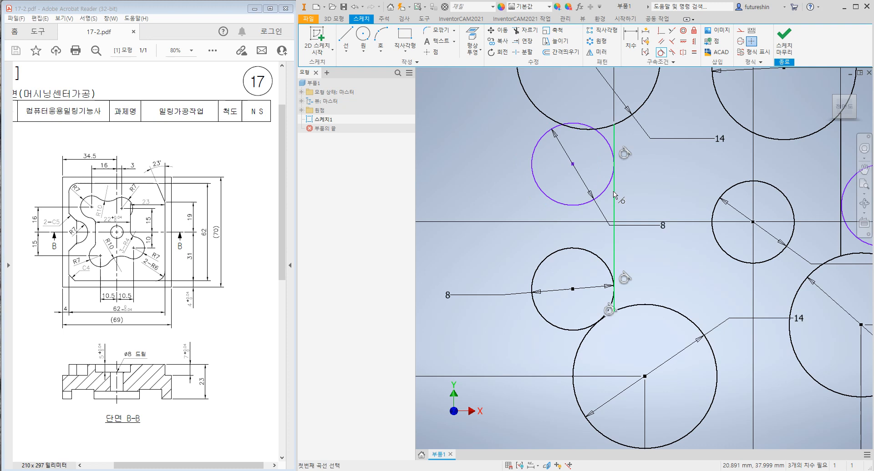
click(577, 127)
click(573, 122)
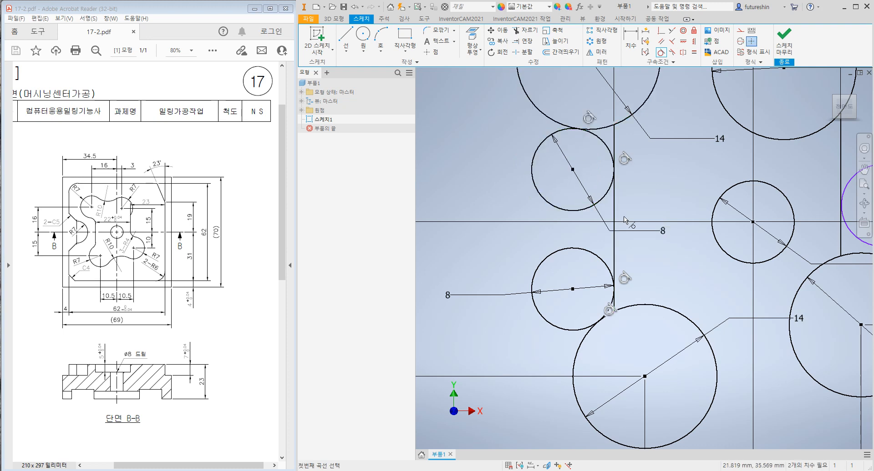
- Make the right-hand 8 mm circle tangent to the lower-right 14 mm circle and the right-hand vertical line
scroll(653, 209, down, 2)
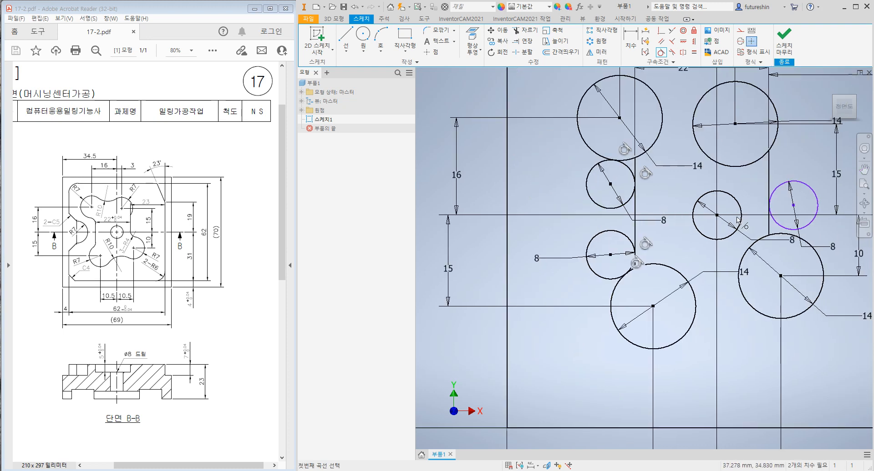
middle_drag(605, 224, 518, 233)
scroll(701, 251, up, 2)
click(717, 254)
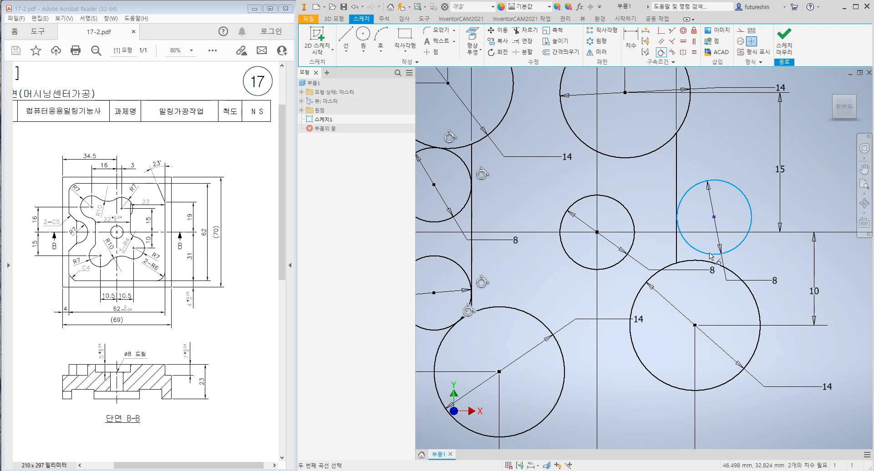
click(717, 263)
click(682, 205)
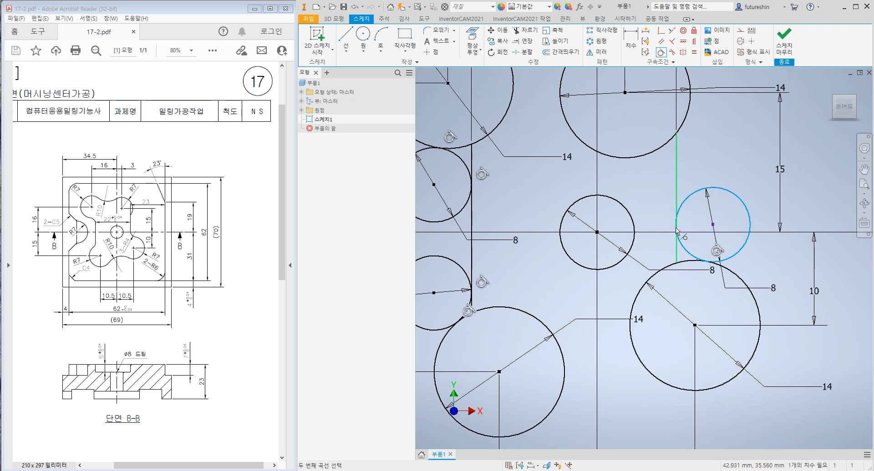
click(676, 196)
- Trim the three 8 mm circles beside the vertical lines, keeping only the tangent arcs that join them to the 14 mm circles
scroll(647, 242, down, 4)
scroll(649, 245, up, 6)
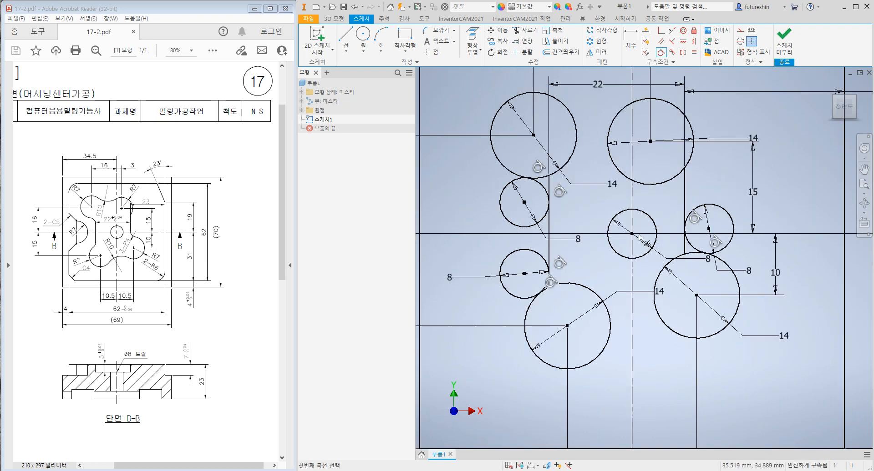
scroll(629, 236, down, 3)
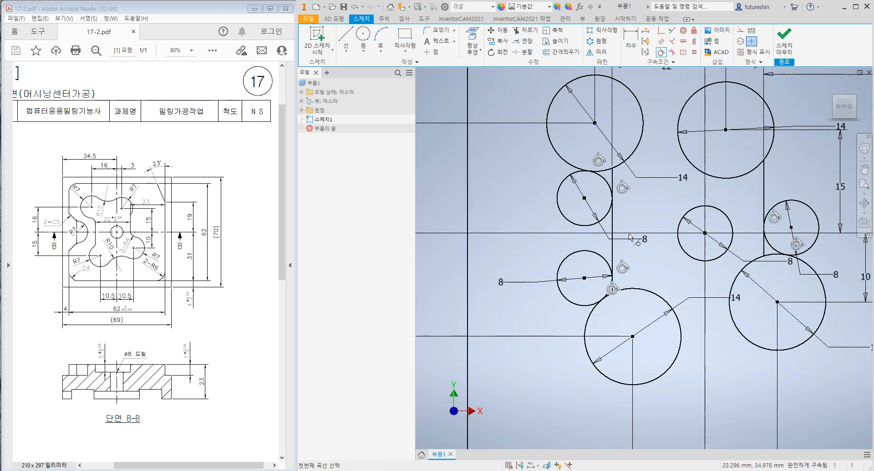
scroll(630, 228, up, 4)
scroll(629, 225, down, 3)
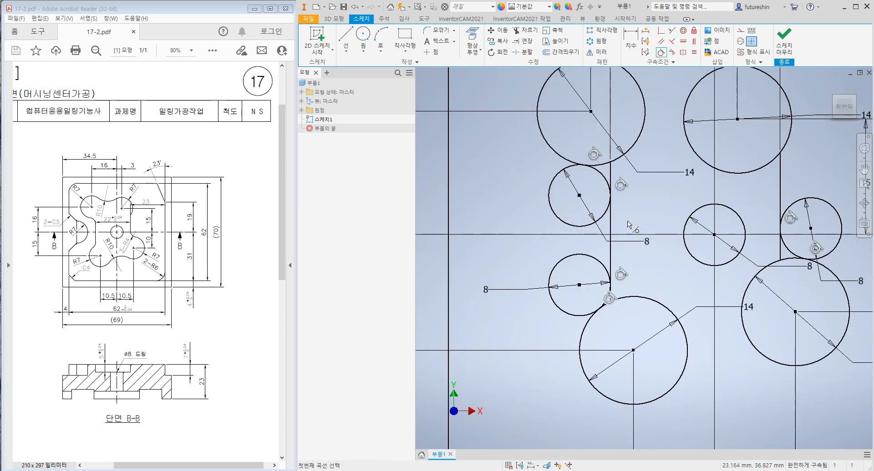
click(525, 31)
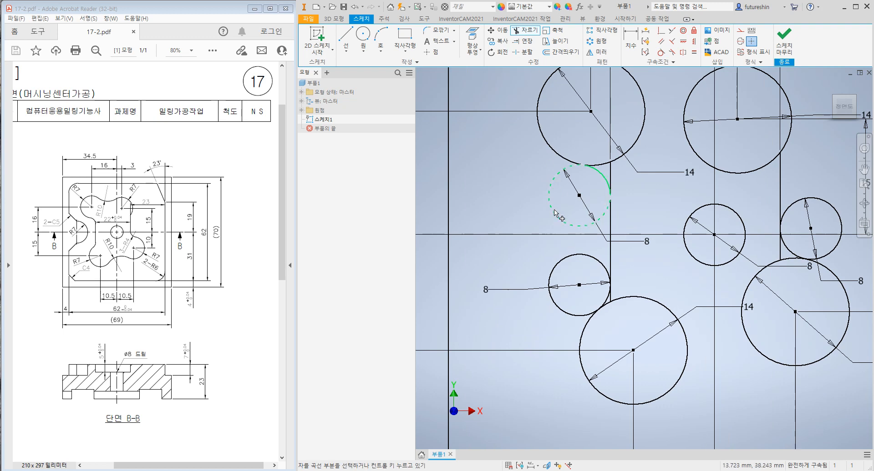
click(554, 214)
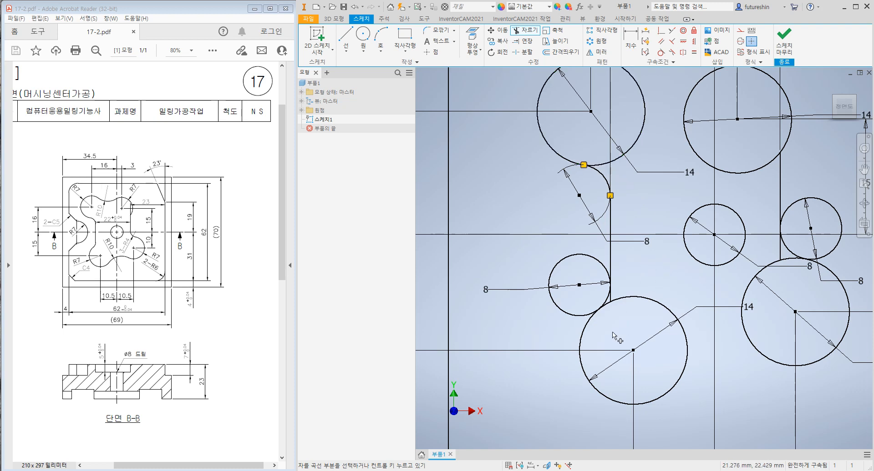
click(565, 313)
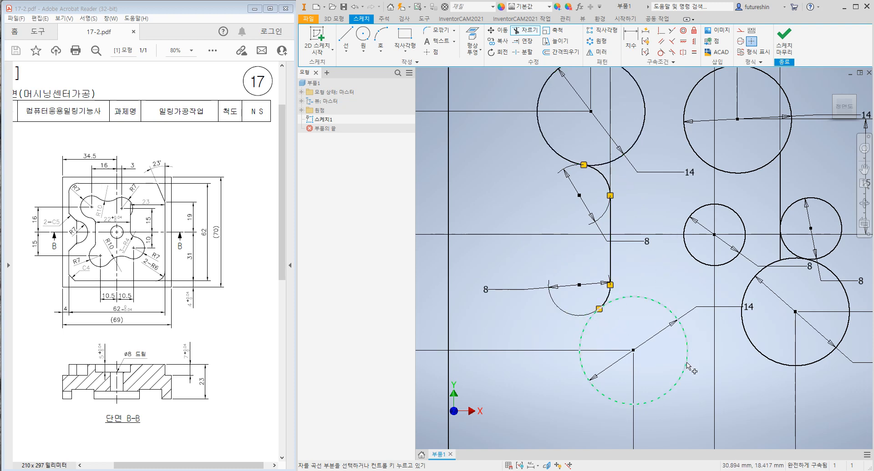
middle_drag(738, 196, 627, 225)
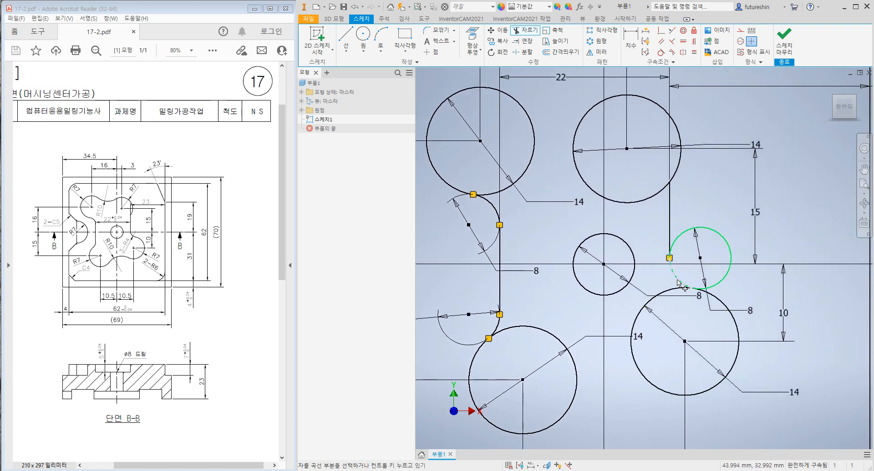
click(724, 240)
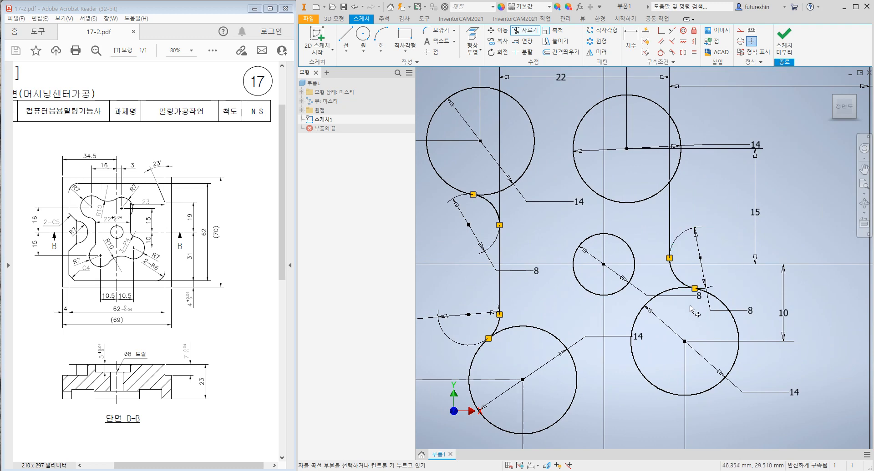
- Draw two 20 mm diameter circles, one above the gap between the upper 14 mm circles and one below the lower pair
middle_drag(689, 307, 726, 299)
scroll(648, 153, up, 3)
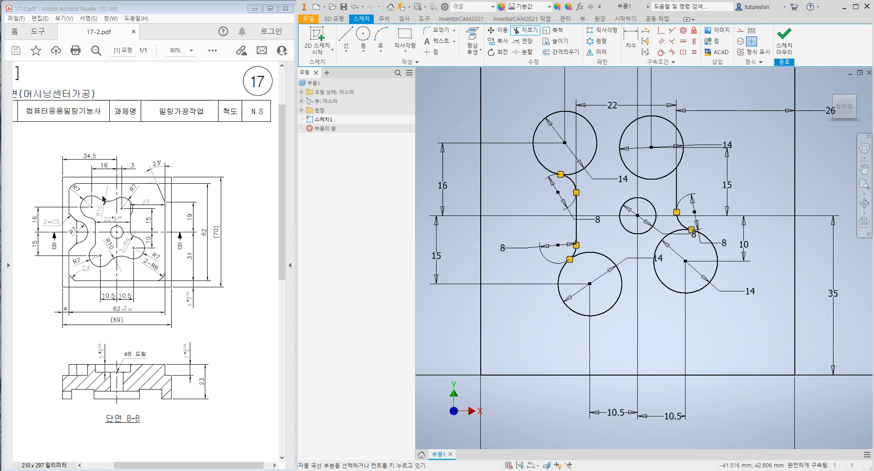
middle_drag(591, 130, 574, 202)
click(363, 36)
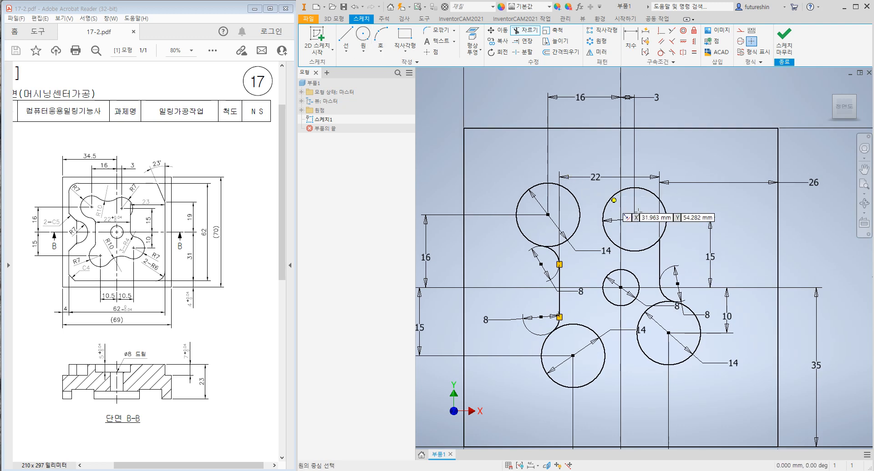
click(591, 159)
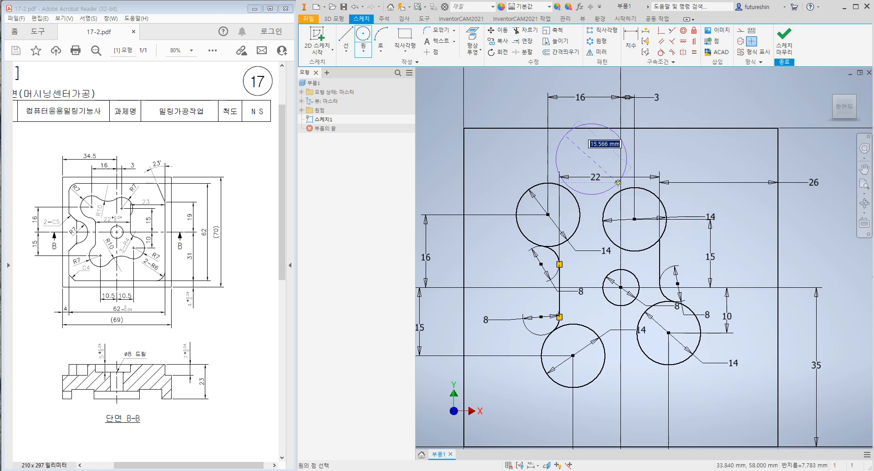
text(2)
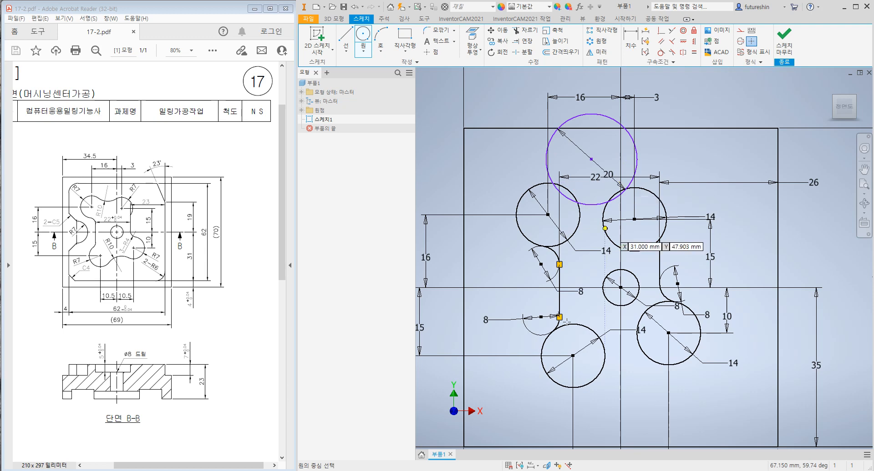
click(637, 402)
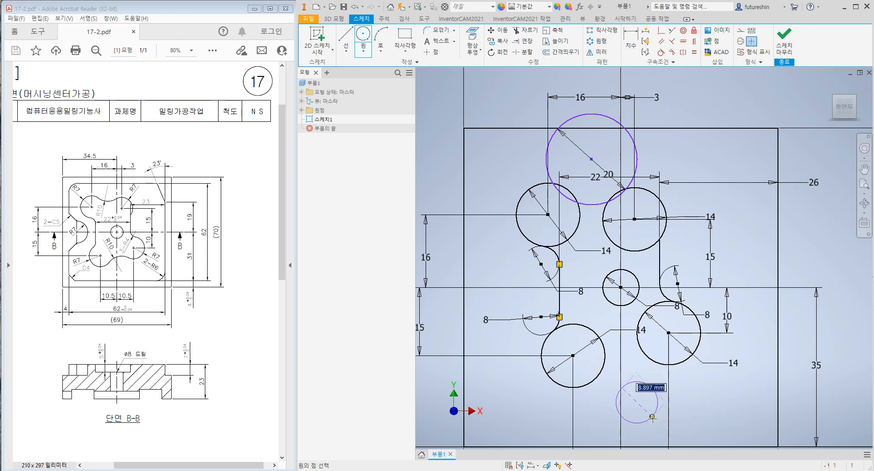
click(668, 428)
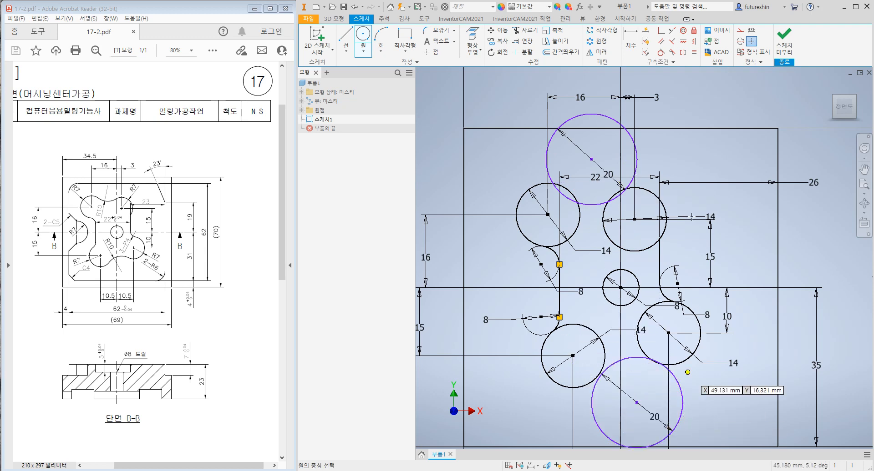
- Make the lower 20 mm circle tangent to the lower-left and lower-right 14 mm circles
click(660, 52)
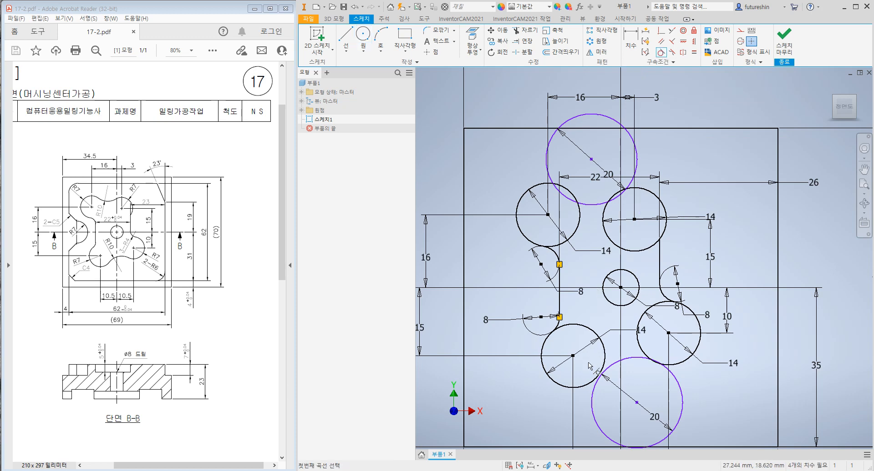
click(594, 379)
click(595, 393)
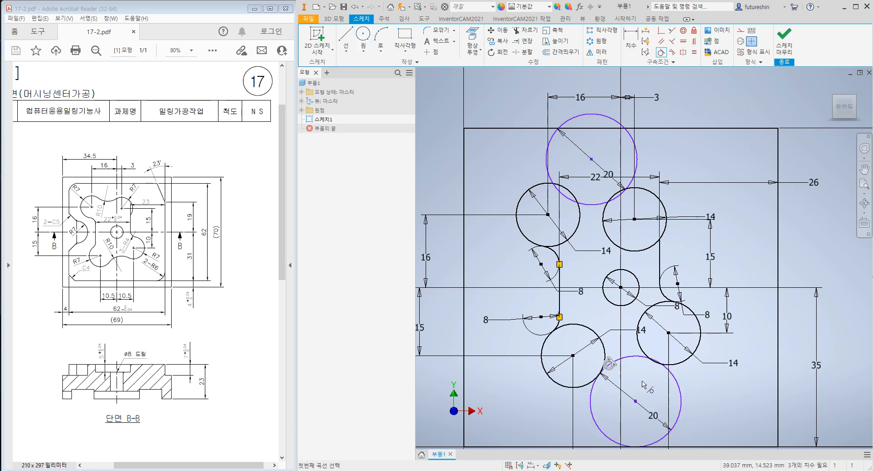
click(681, 384)
click(656, 367)
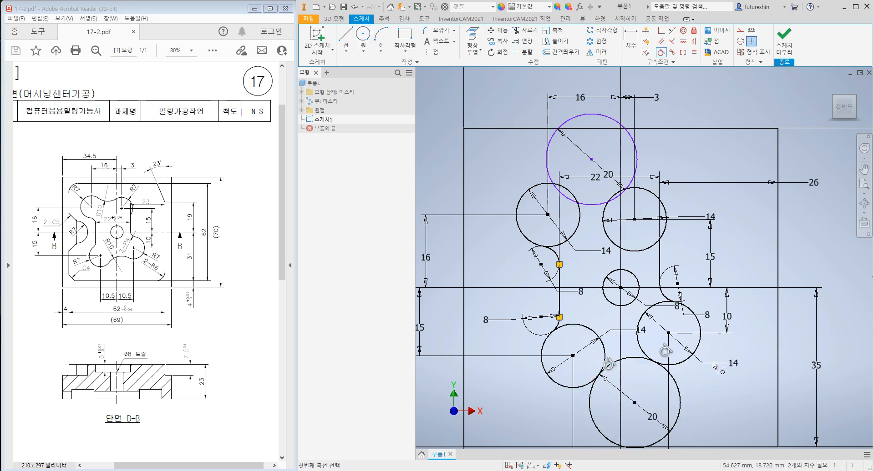
- Make the upper 20 mm circle tangent to the upper-right and upper-left 14 mm circles
click(617, 199)
click(620, 192)
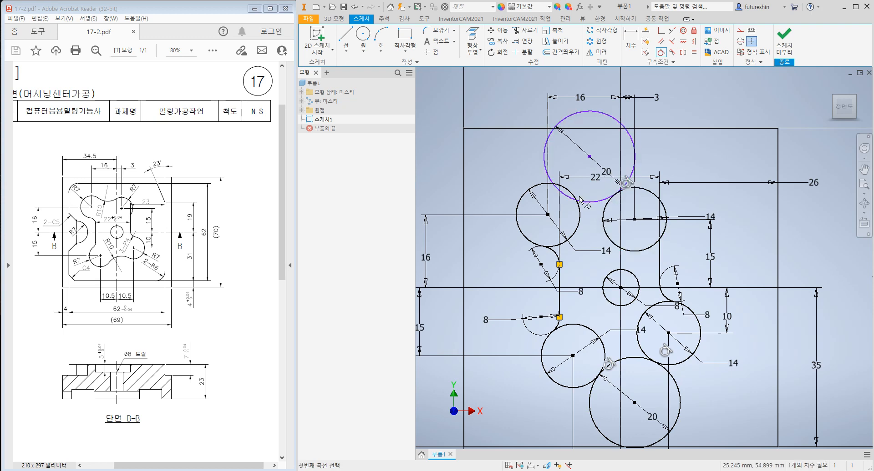
click(571, 191)
click(571, 198)
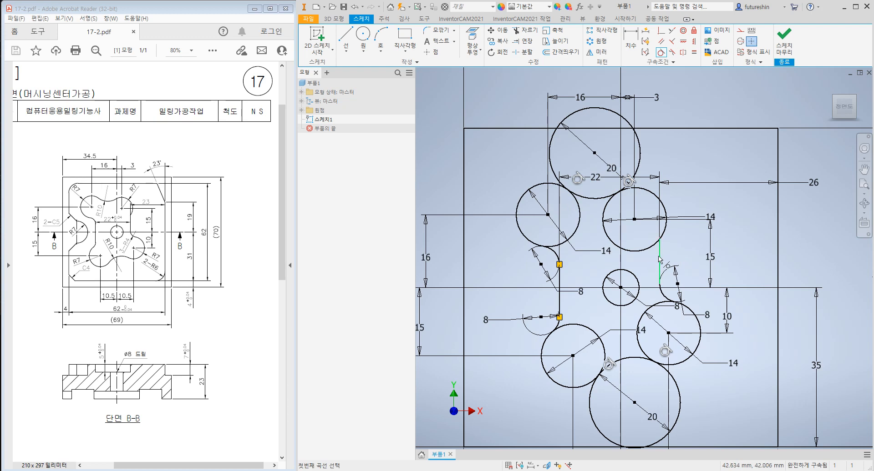
- Trim the upper 20 mm circle to the short arc connecting the two upper 14 mm circles
click(526, 32)
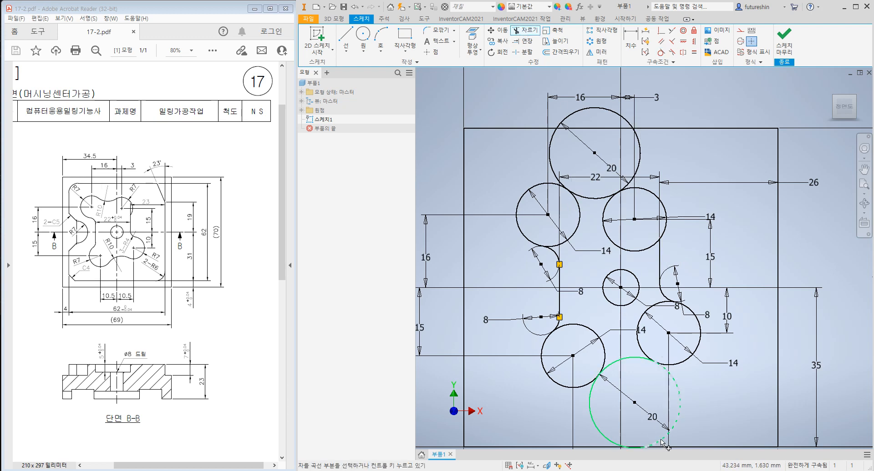
click(601, 108)
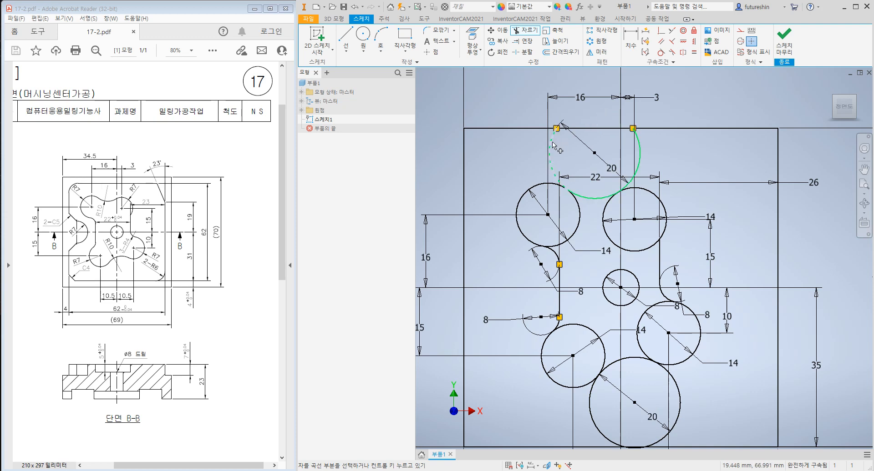
click(552, 142)
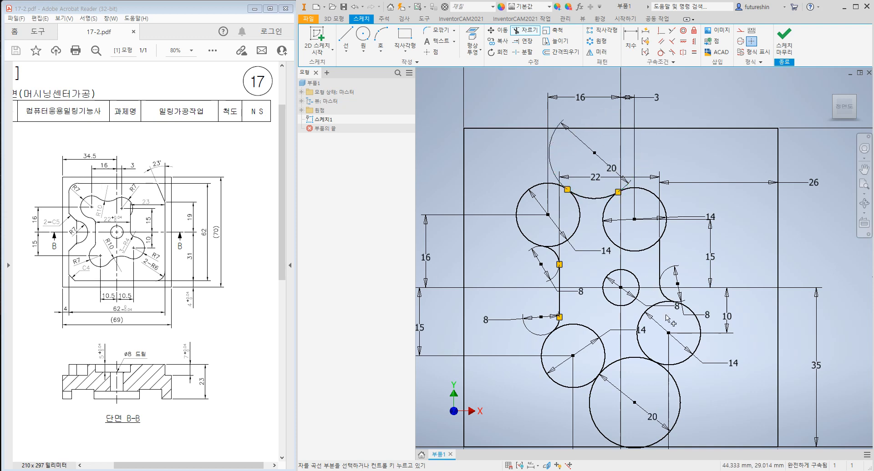
- Trim the lower 20 mm circle to the short arc connecting the two lower 14 mm circles
scroll(667, 319, down, 4)
scroll(643, 366, up, 8)
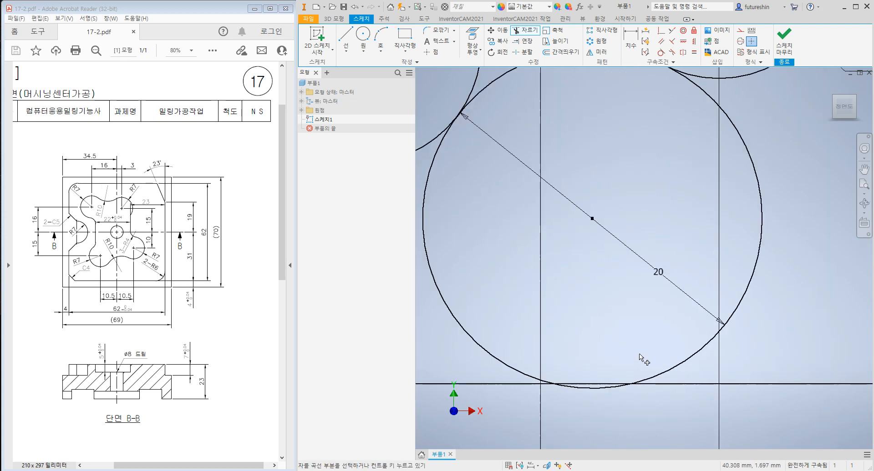
scroll(662, 299, up, 3)
scroll(666, 307, down, 3)
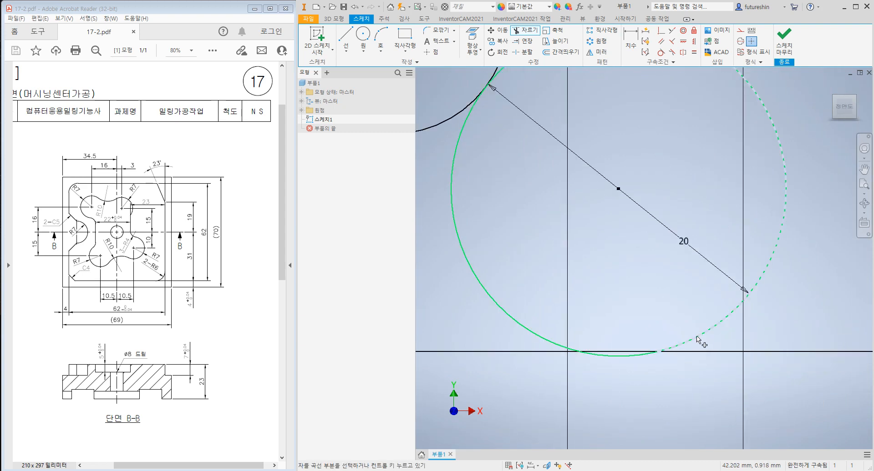
mouse_move(697, 339)
mouse_down()
mouse_move(660, 353)
mouse_move(578, 352)
mouse_move(505, 314)
mouse_up()
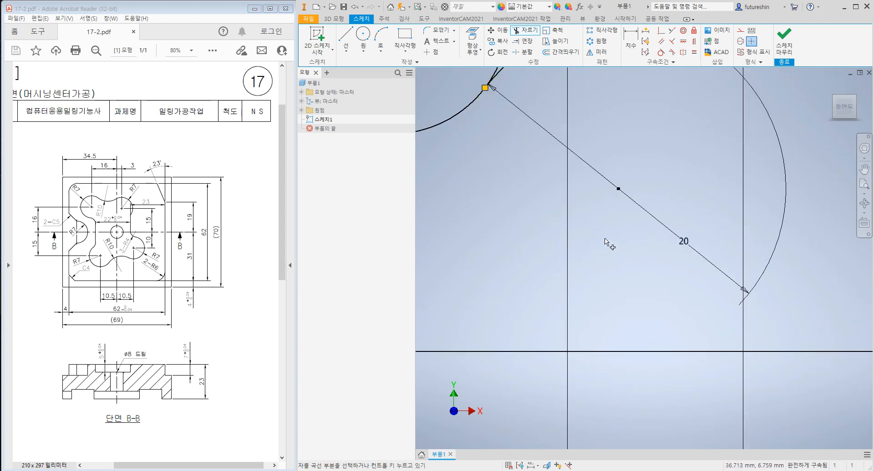
- Trim away the inner portions of the four 14 mm circles, leaving one continuous closed pocket outline around the central hole
scroll(627, 381, down, 3)
scroll(597, 240, down, 2)
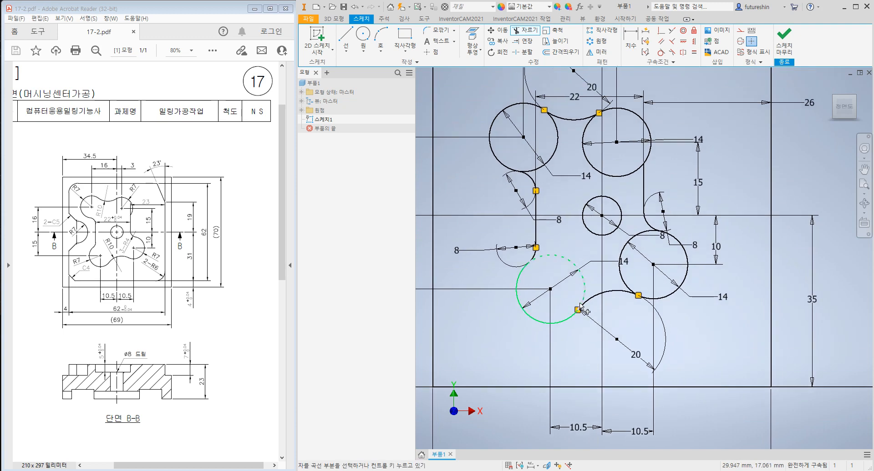
click(584, 289)
click(622, 278)
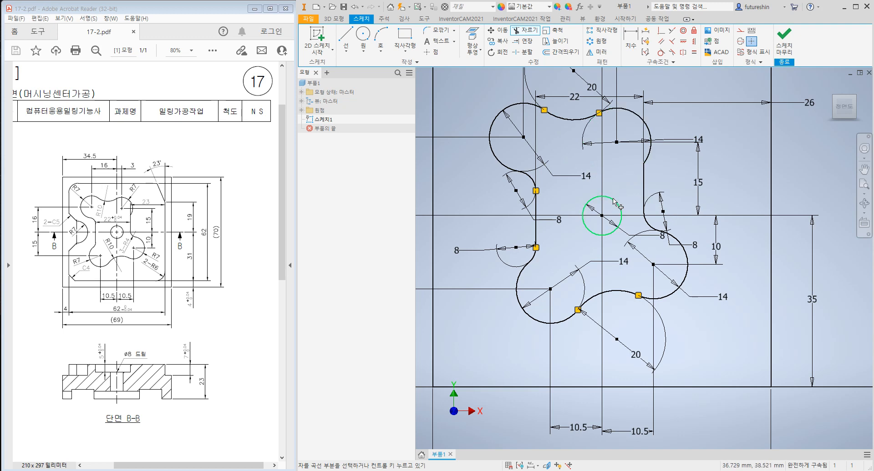
scroll(634, 324, down, 3)
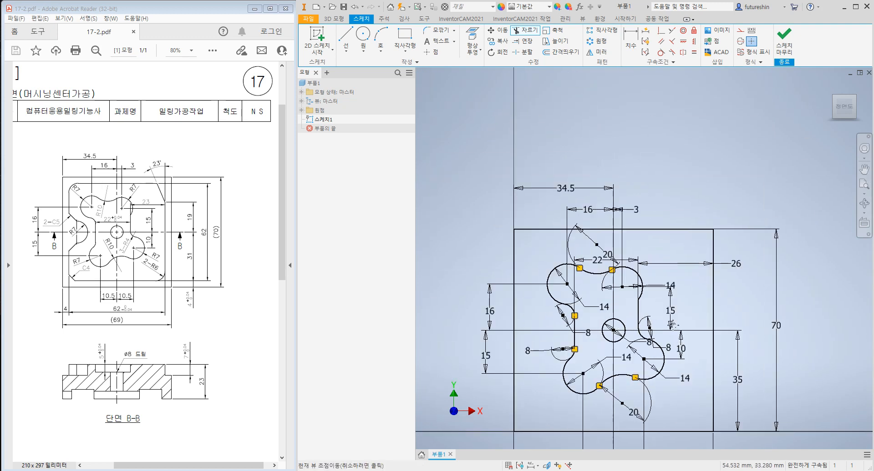
middle_drag(633, 324, 640, 270)
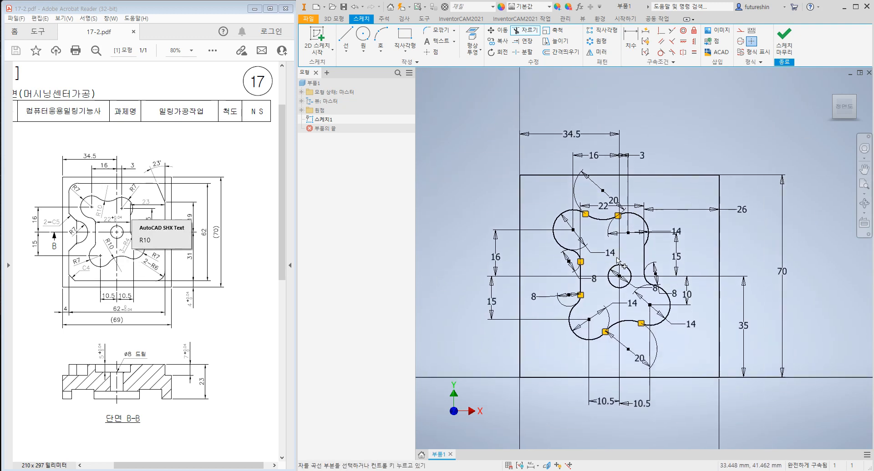
middle_drag(593, 249, 590, 240)
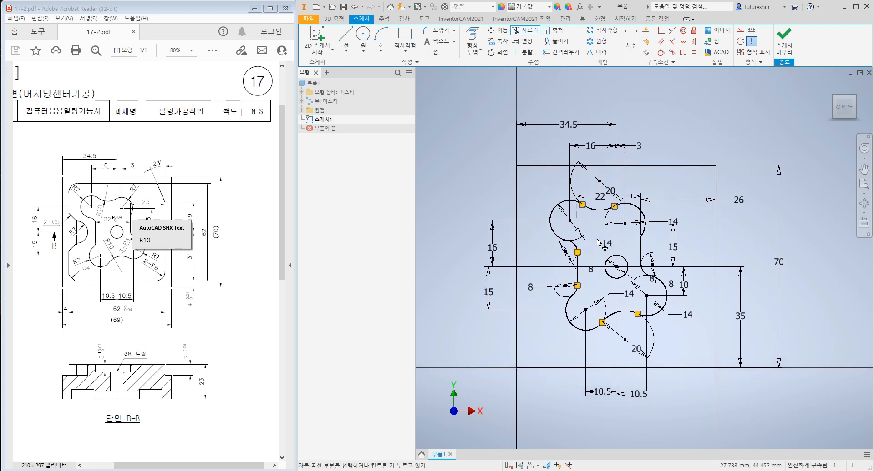
key(Escape)
- Reposition the diameter dimensions of both upper arcs and the lower-left 14 mm arc outside the outline, and the lower 20 mm one inside it
drag(603, 243, 555, 194)
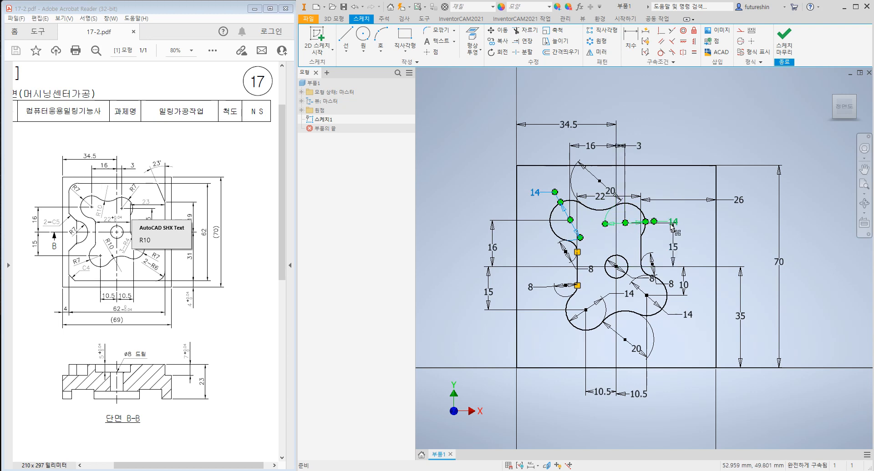
drag(675, 221, 649, 185)
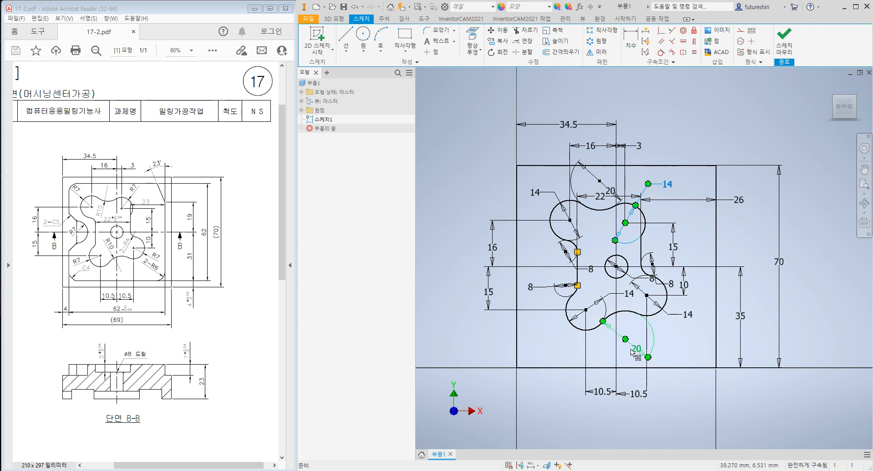
drag(632, 352, 613, 294)
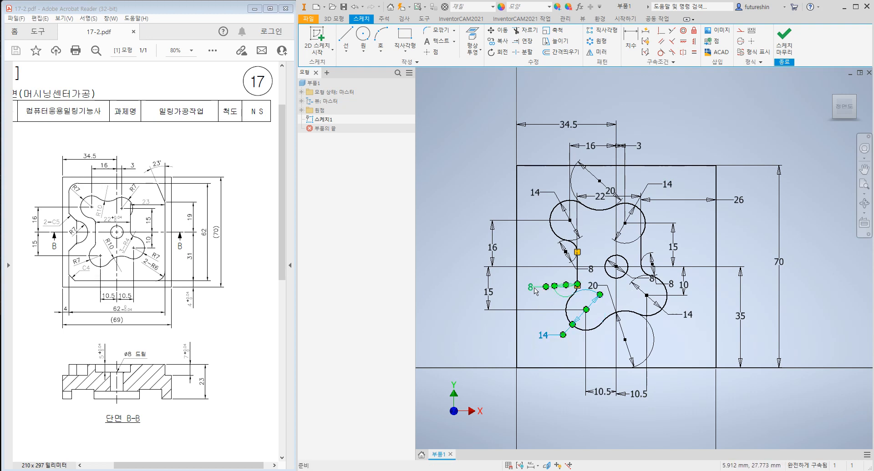
scroll(592, 357, up, 3)
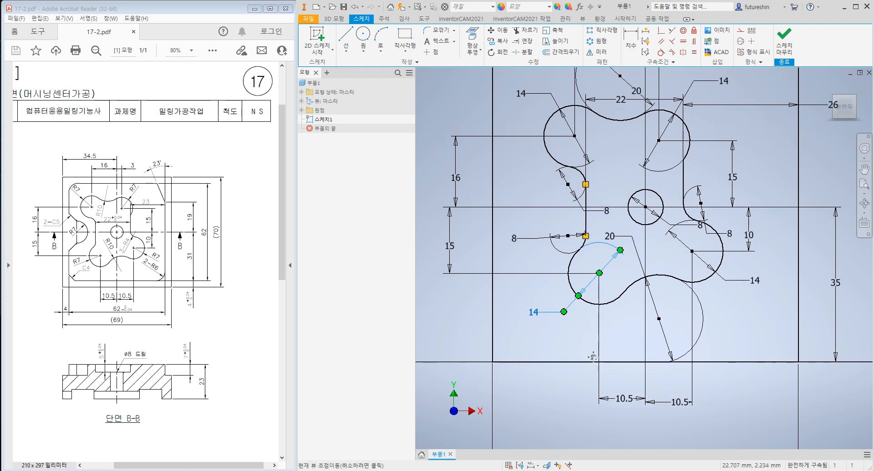
scroll(593, 358, down, 3)
scroll(601, 298, up, 5)
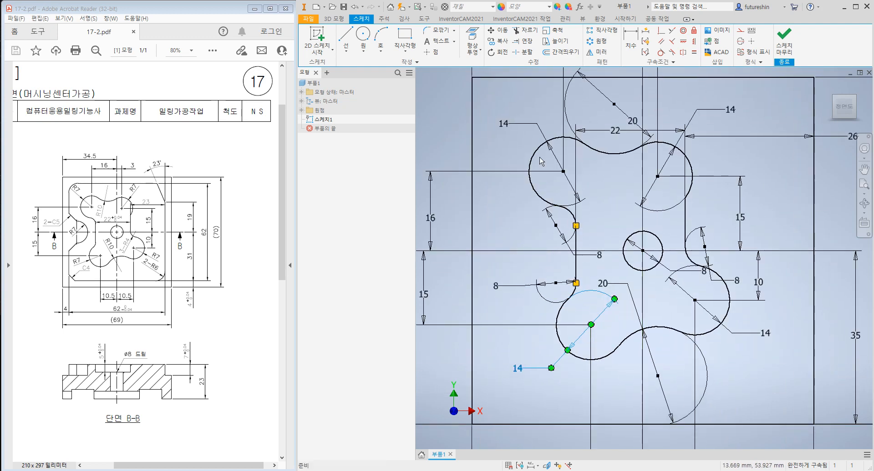
- Sketch a 14 mm diameter circle on the horizontal centreline, between the plate's left edge and the pocket outline
click(346, 37)
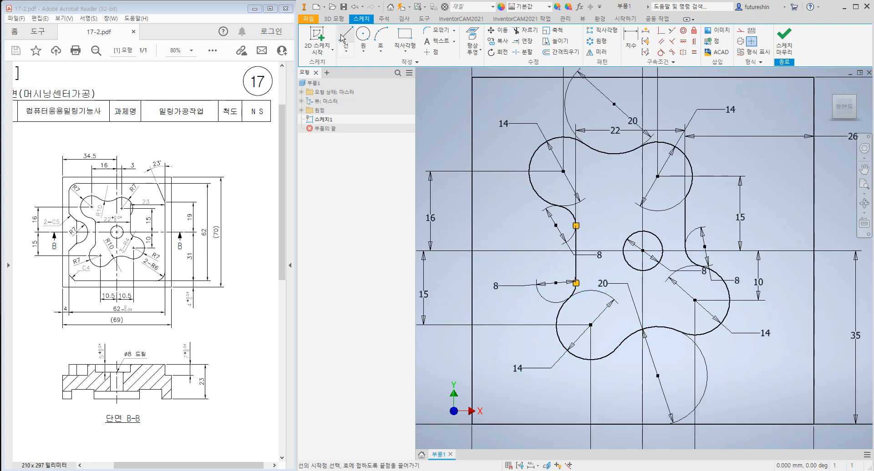
click(364, 42)
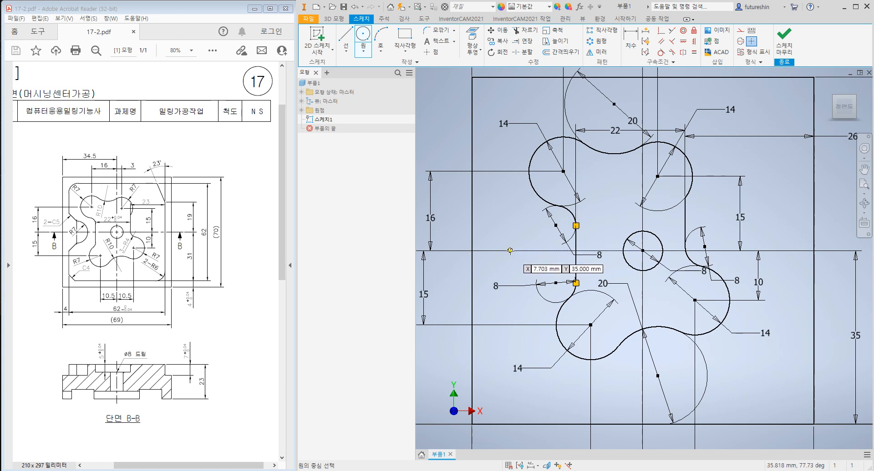
click(518, 250)
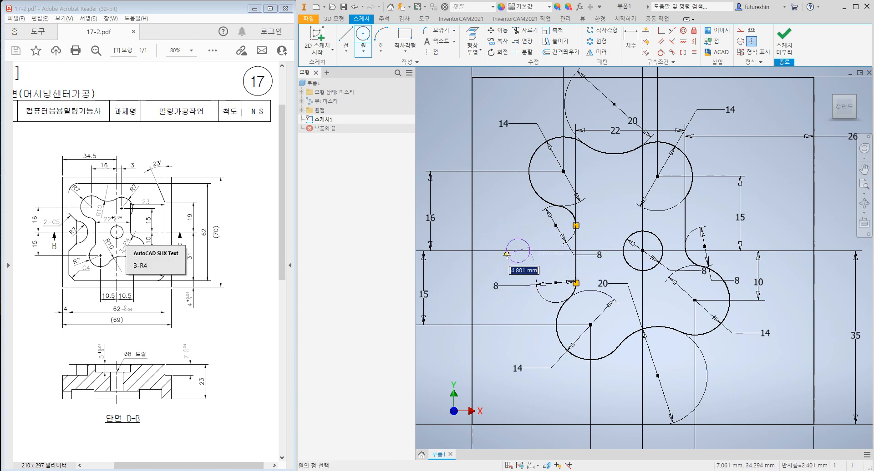
text(14)
key(Return)
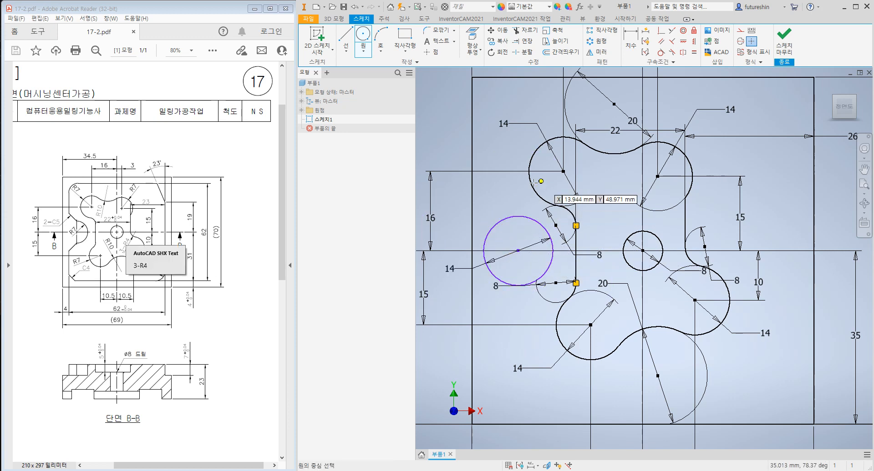
- Dimension the new circle's centre 9 mm from the plate's left edge
click(631, 42)
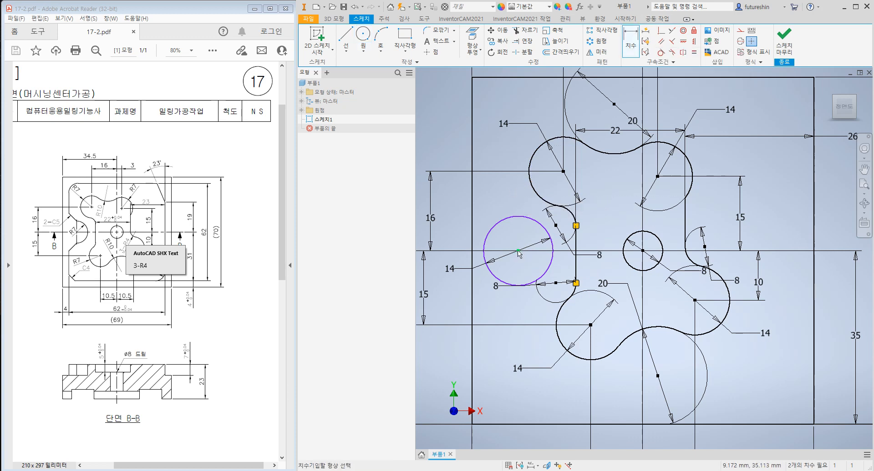
click(473, 401)
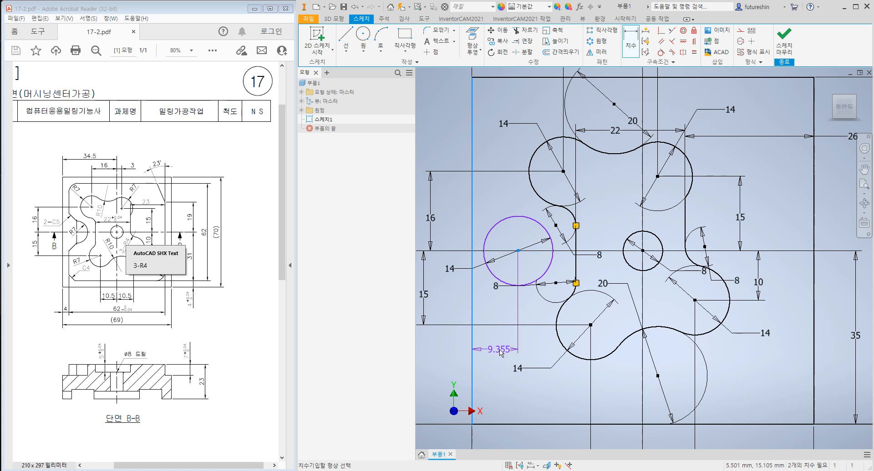
click(500, 350)
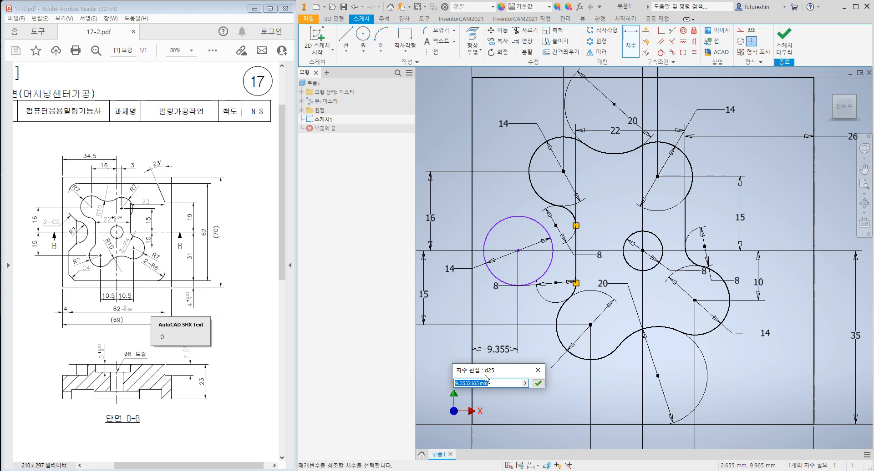
text(9)
key(Return)
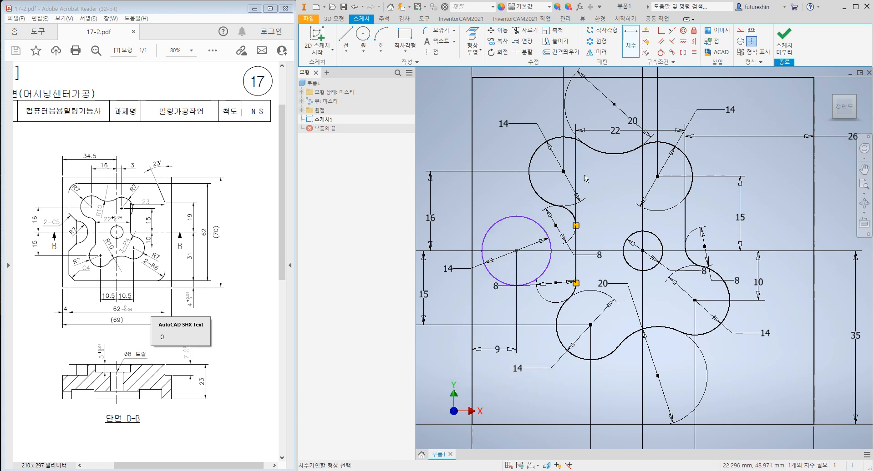
click(682, 44)
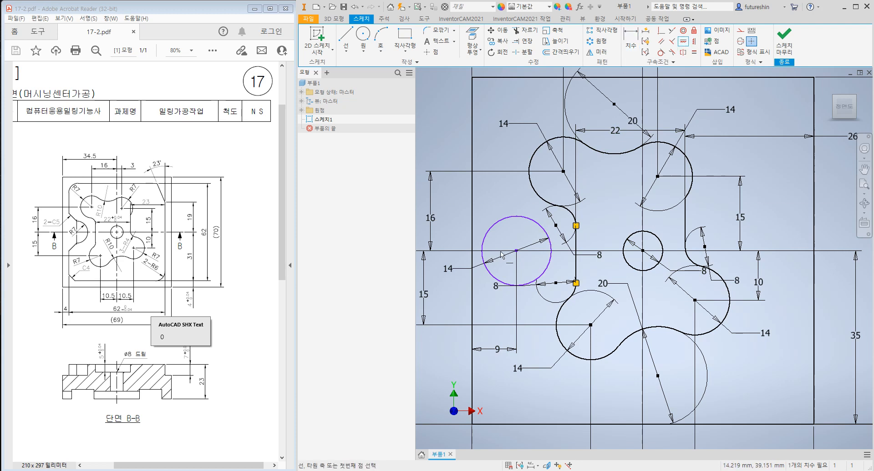
click(523, 256)
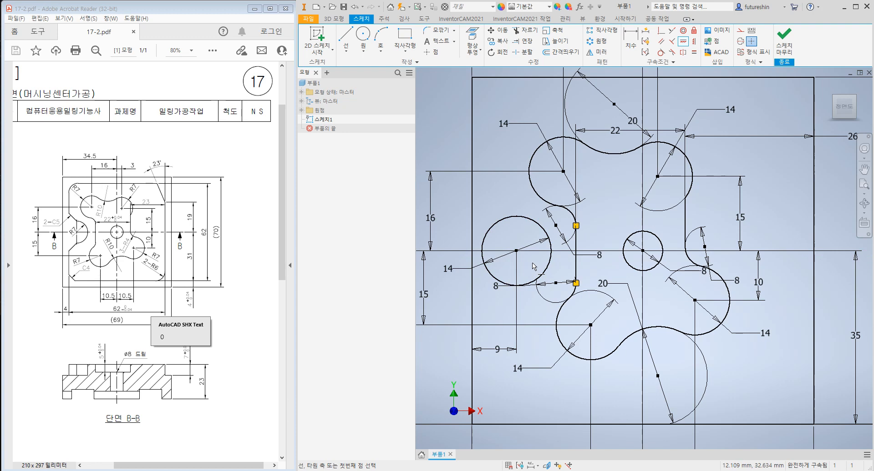
key(ctrl+z)
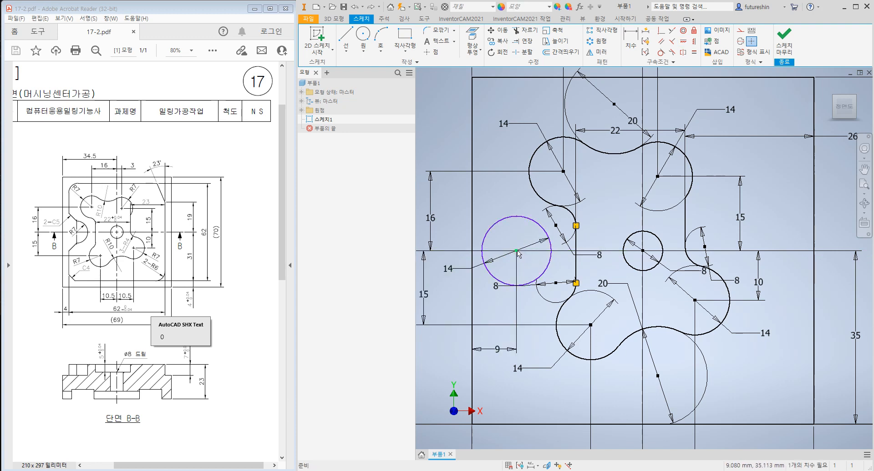
click(516, 252)
mouse_move(516, 250)
mouse_down()
mouse_move(516, 226)
mouse_move(516, 248)
mouse_up()
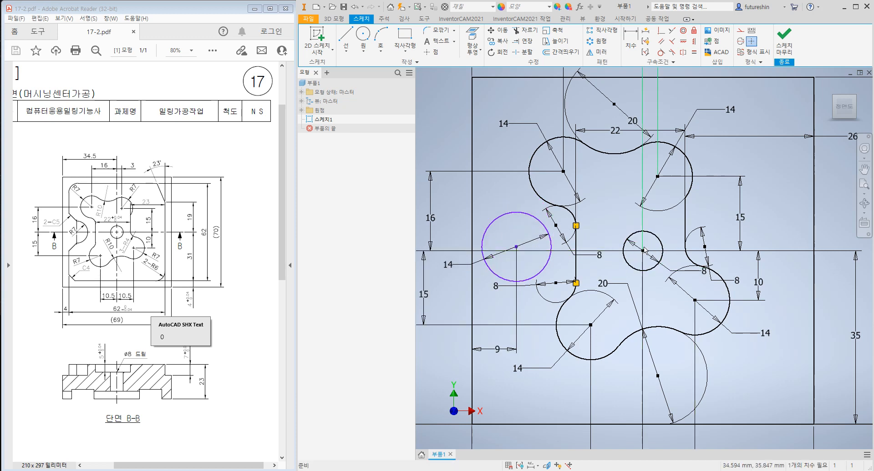
- Apply a horizontal constraint between the central hole's centre and the left 14 mm circle's centre
click(683, 42)
click(643, 251)
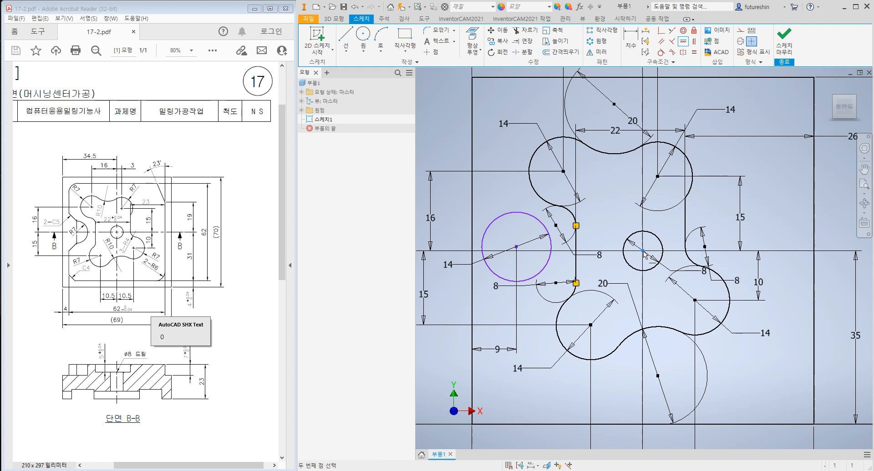
click(516, 247)
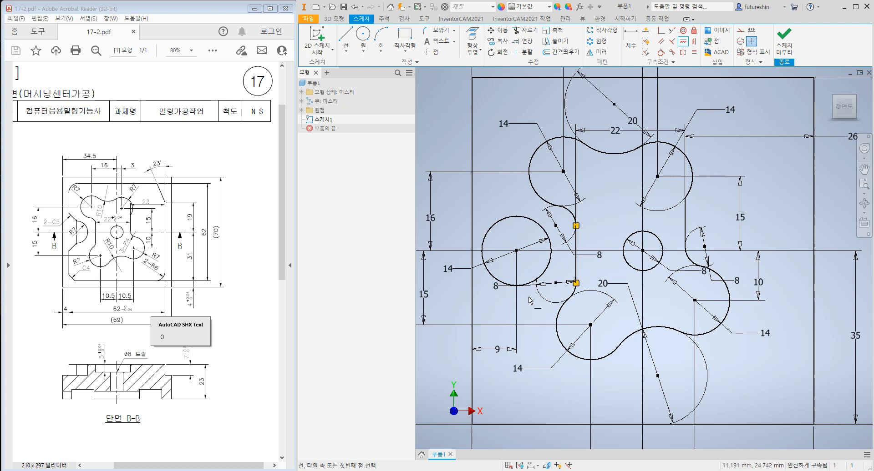
- Sketch a left vertical line about 60.5 mm long, a top horizontal line about 55 mm long and a slanted upper-right line inside the plate
scroll(551, 295, up, 3)
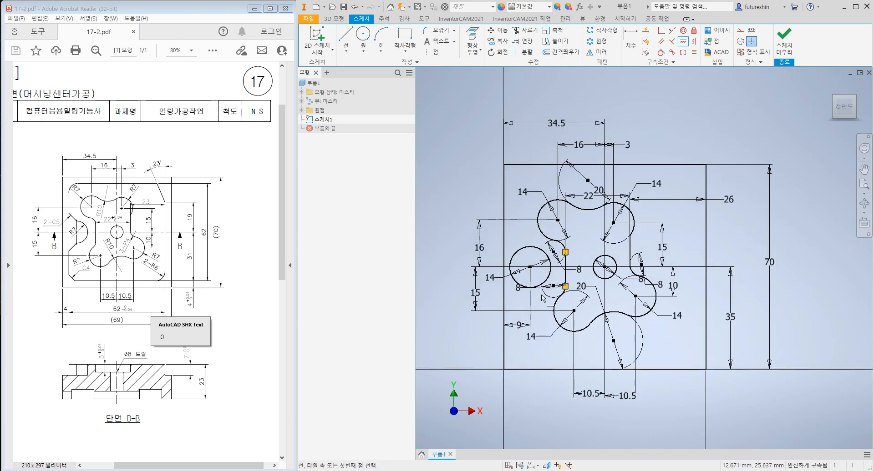
click(345, 41)
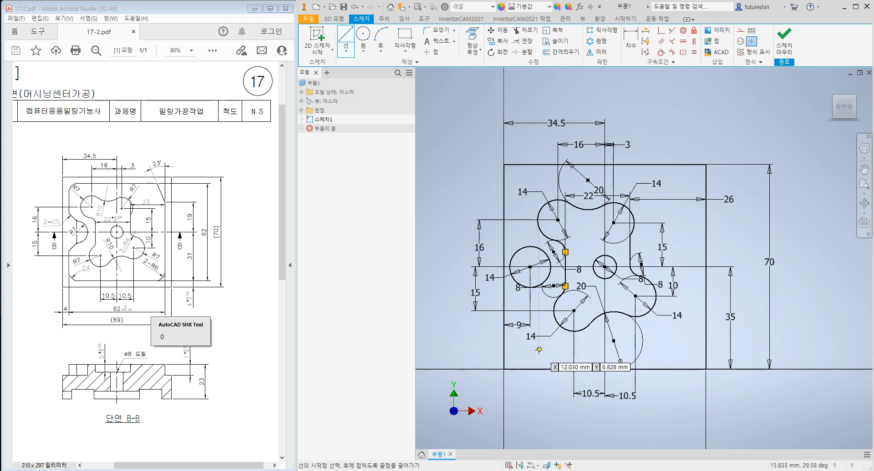
click(514, 358)
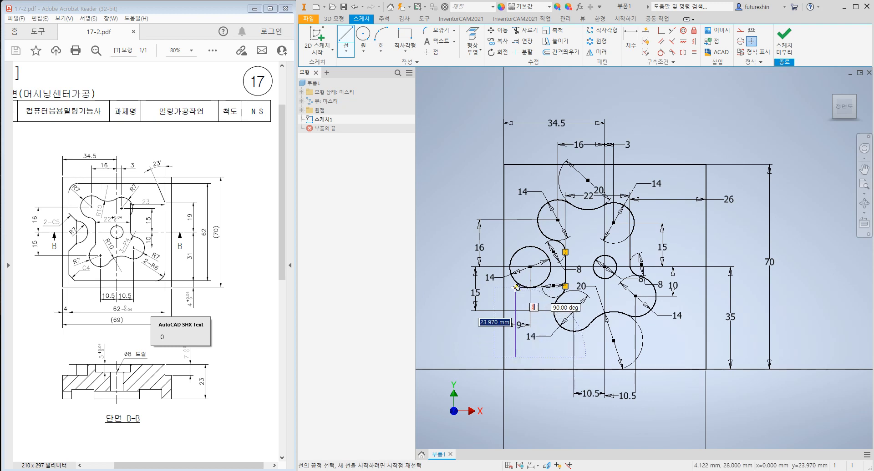
scroll(515, 289, down, 3)
scroll(516, 290, up, 8)
scroll(513, 297, up, 5)
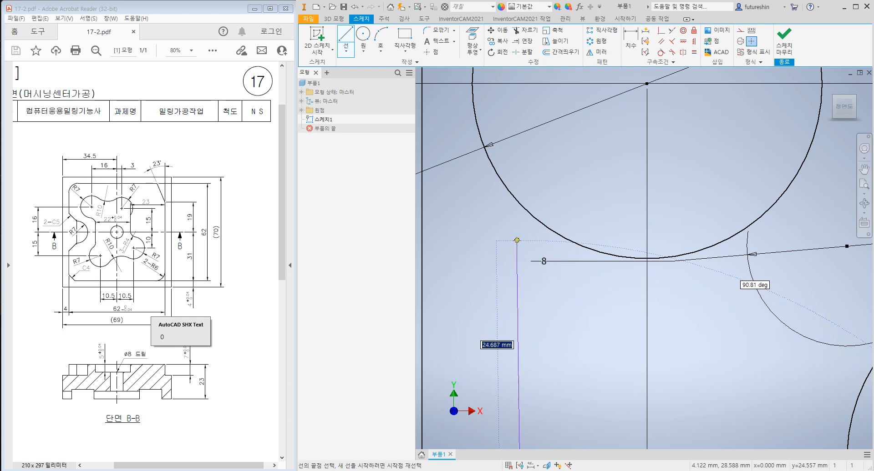
scroll(516, 240, down, 5)
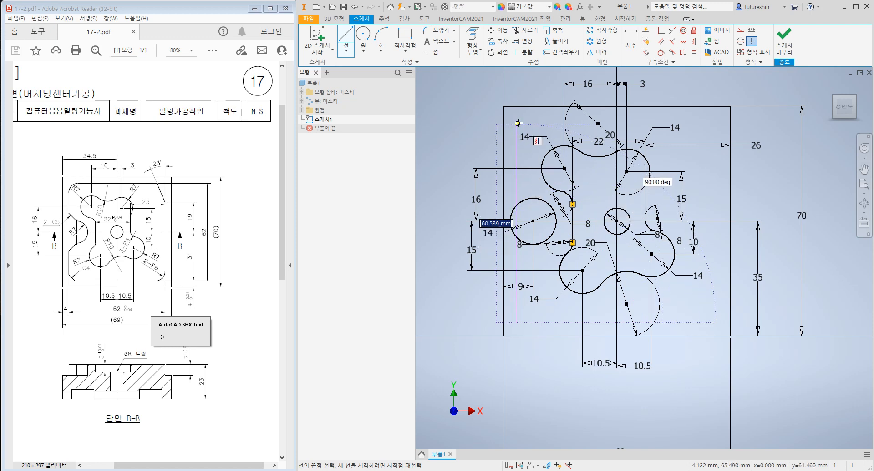
click(517, 123)
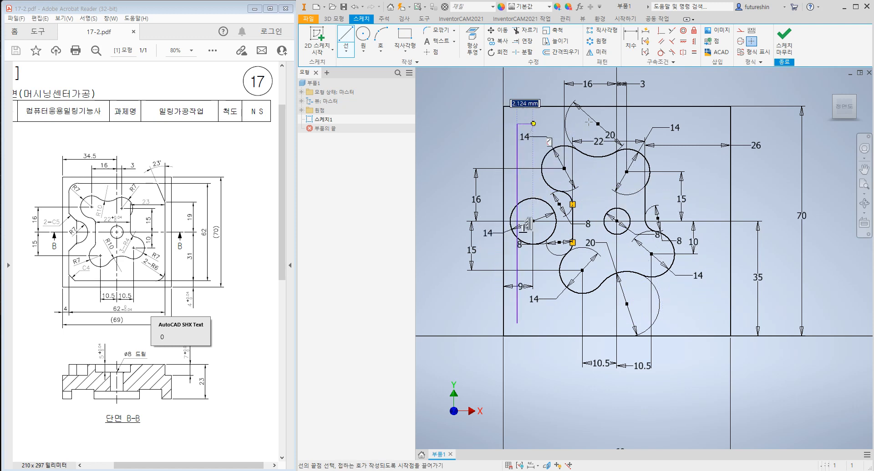
click(699, 123)
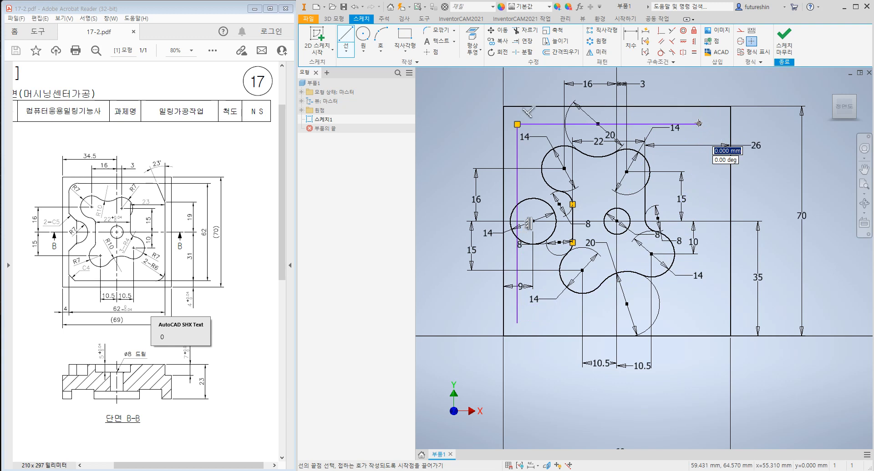
click(717, 172)
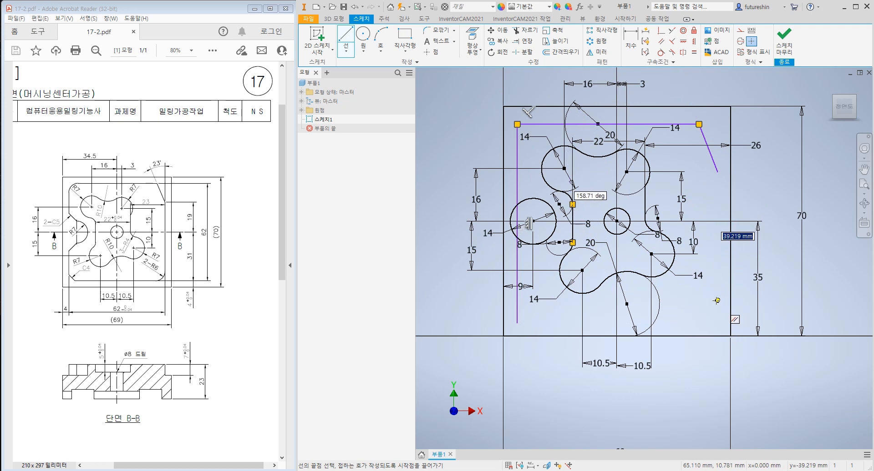
click(717, 322)
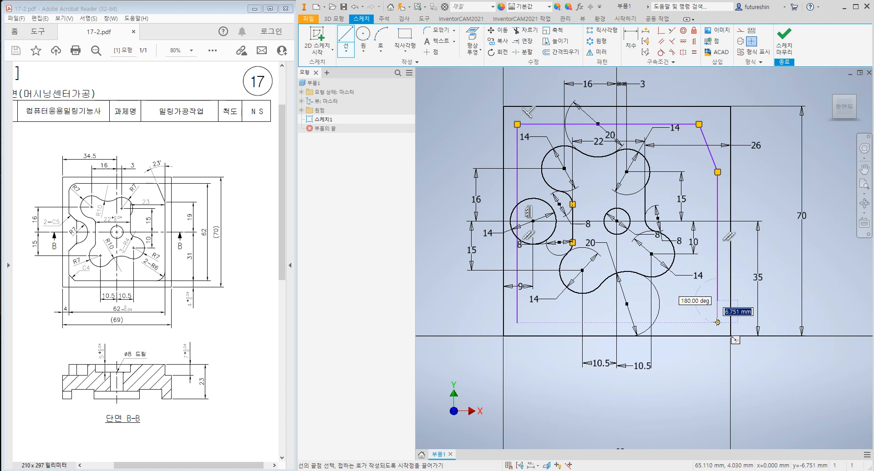
click(717, 323)
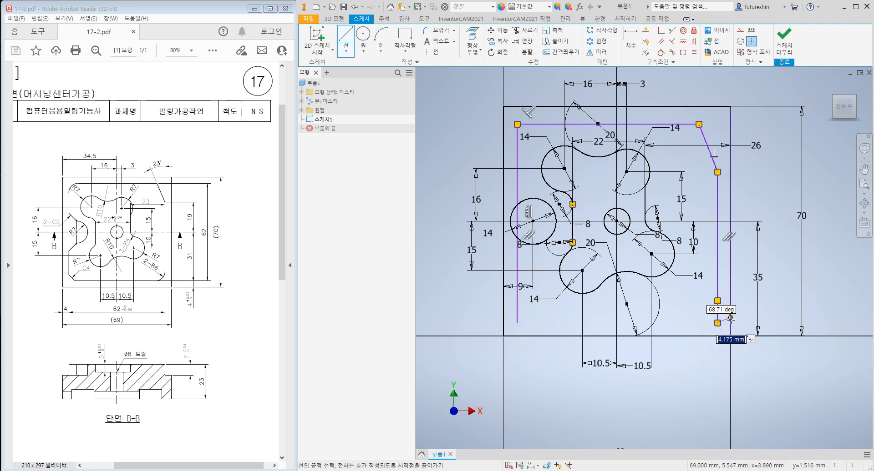
key(Escape)
key(Escape)
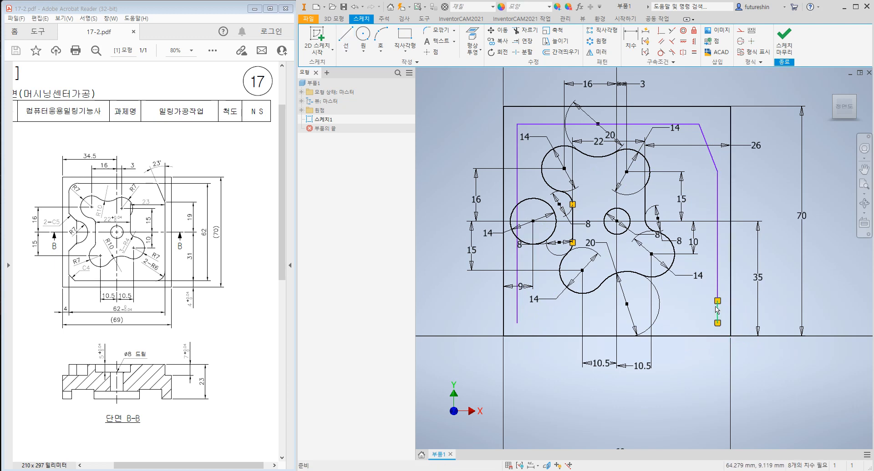
key(Delete)
click(718, 291)
key(Delete)
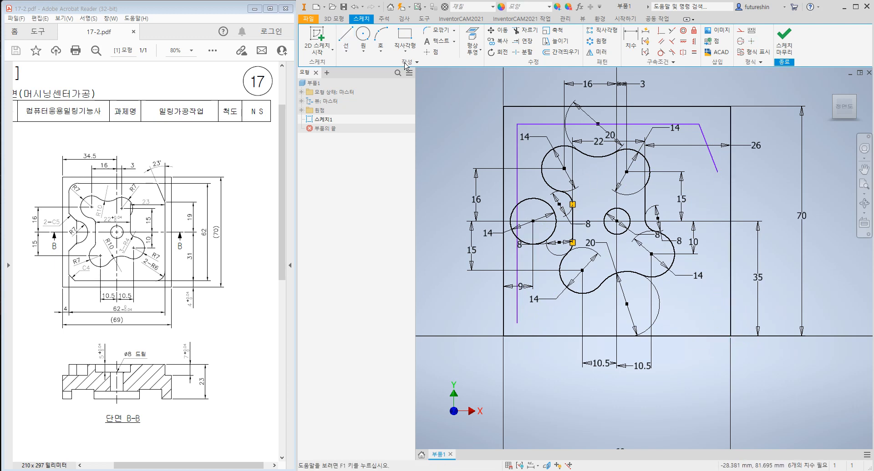
- Close the inner outline with a right vertical line about 46 mm long and a bottom horizontal line about 61 mm long
key(l)
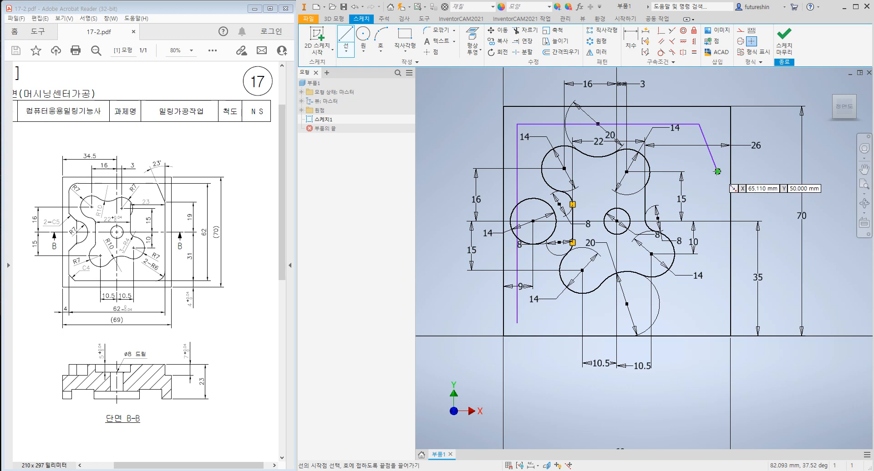
click(717, 171)
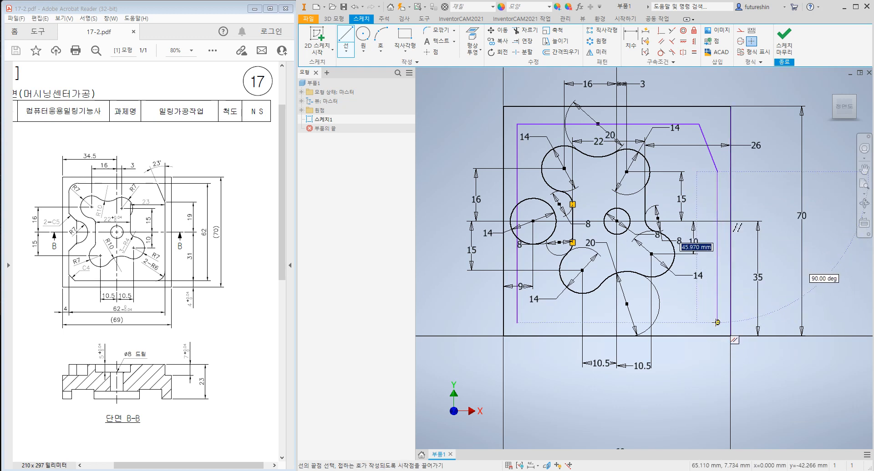
click(716, 323)
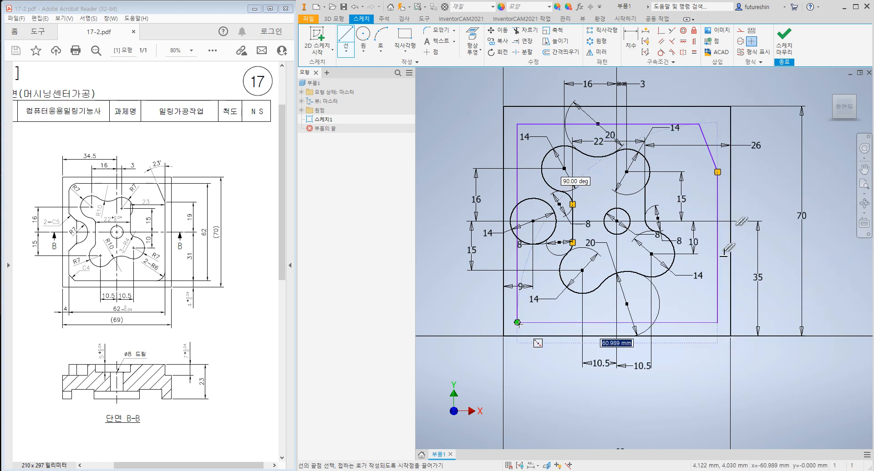
key(Escape)
click(517, 323)
click(717, 323)
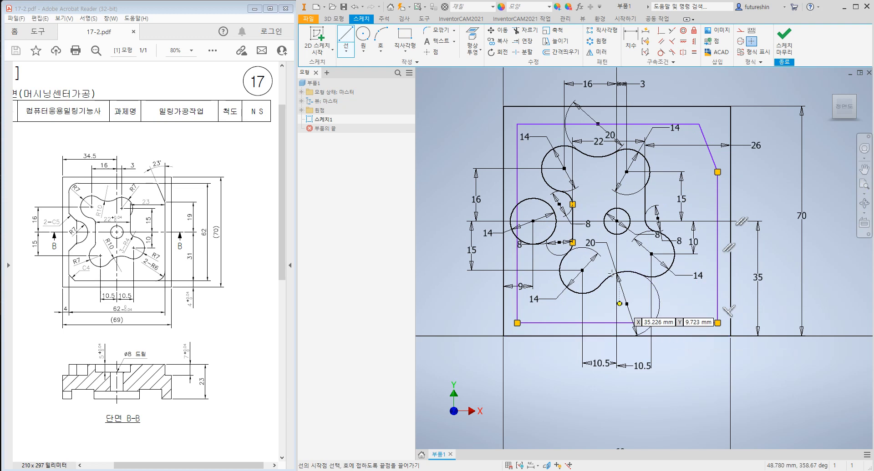
scroll(540, 222, down, 3)
scroll(525, 258, down, 4)
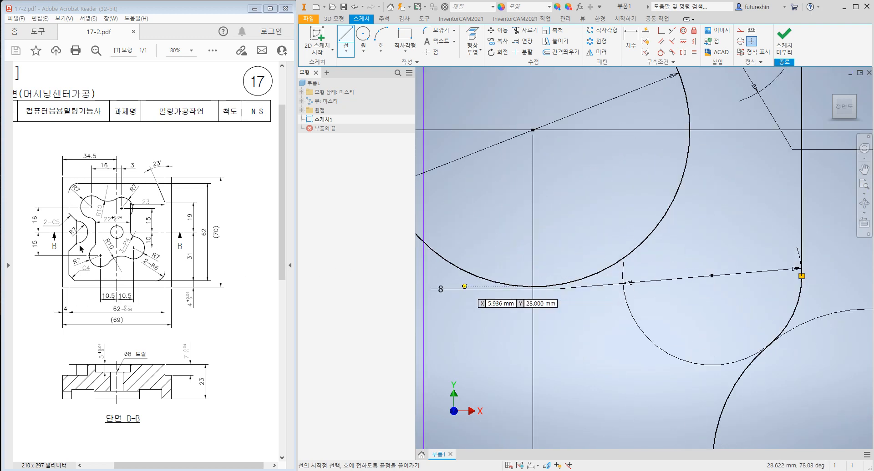
scroll(462, 293, up, 2)
middle_drag(462, 292, 530, 287)
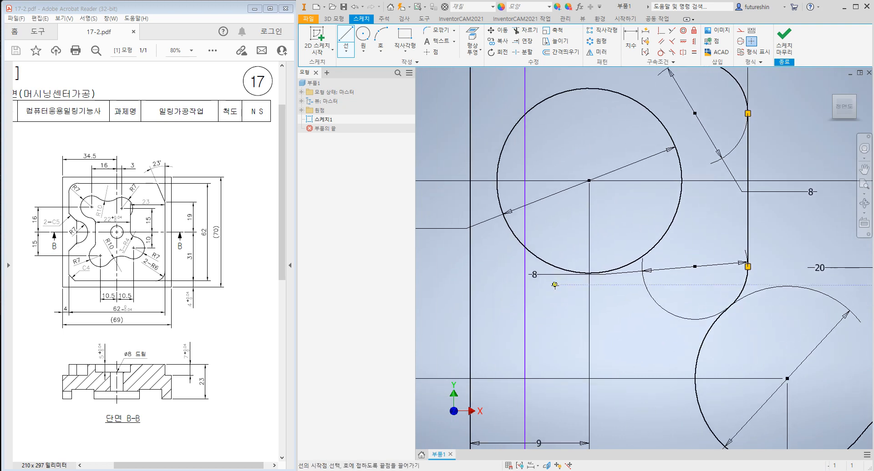
scroll(587, 274, up, 3)
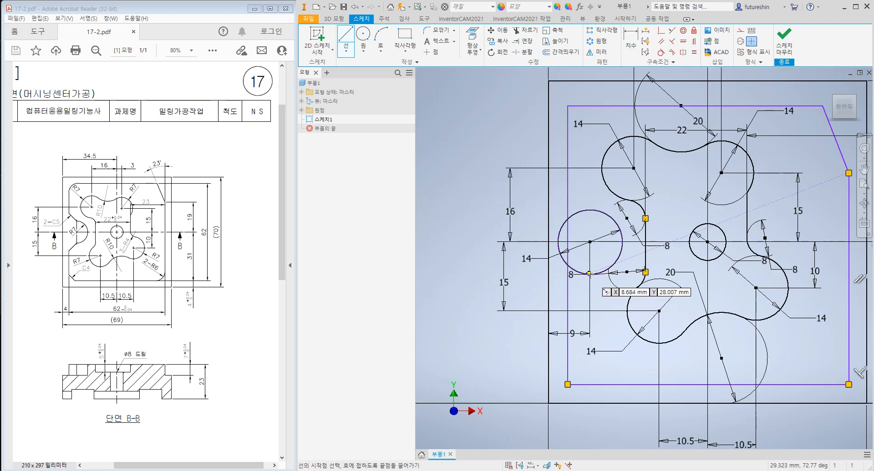
scroll(588, 274, down, 5)
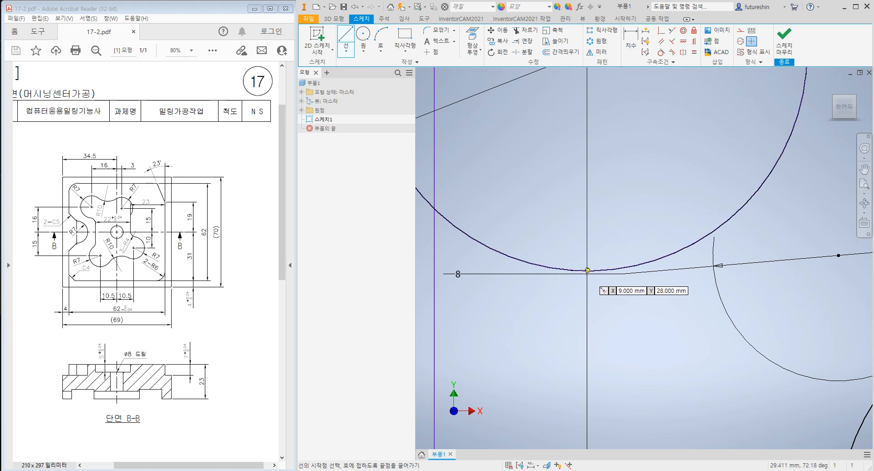
click(475, 273)
middle_drag(456, 274, 562, 277)
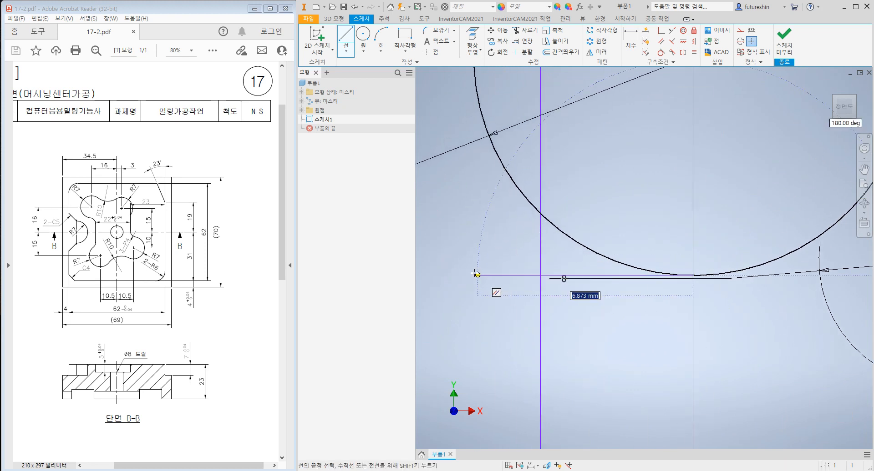
click(473, 272)
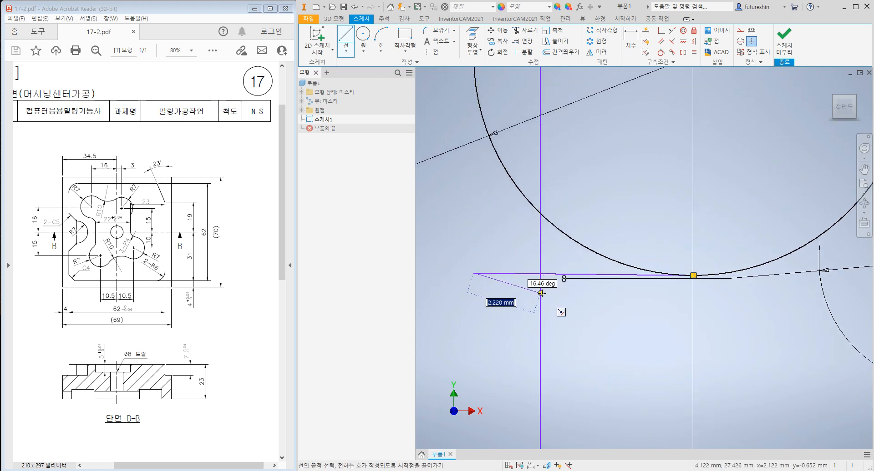
key(Escape)
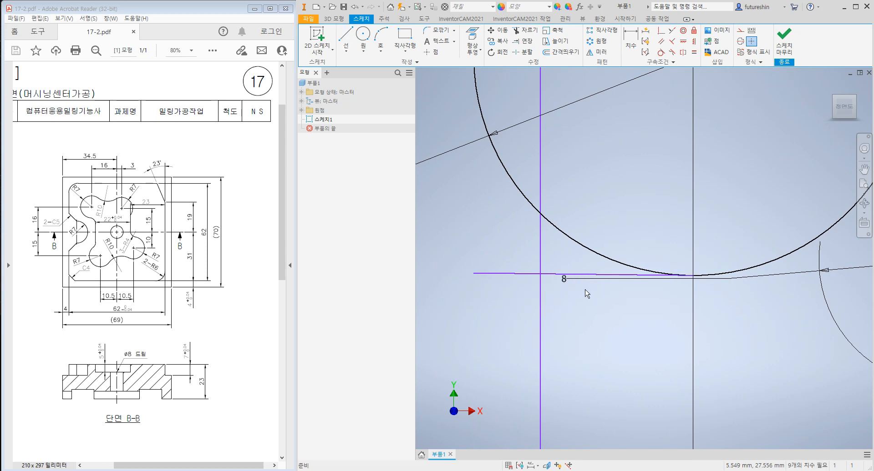
key(Delete)
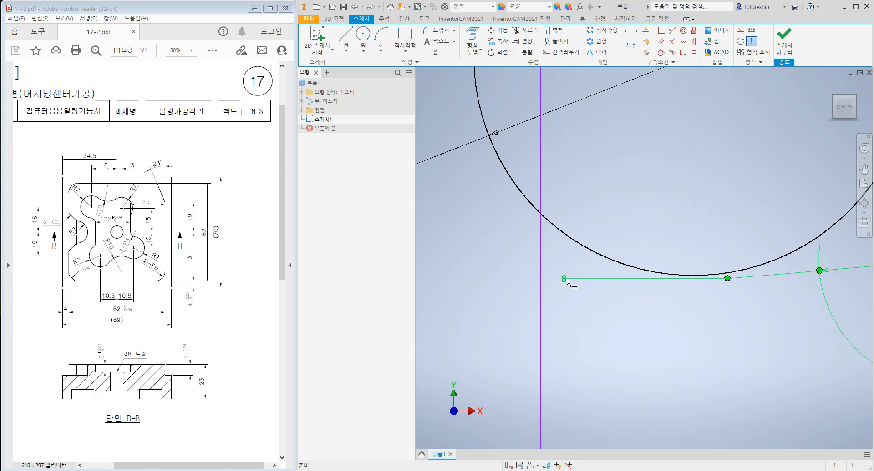
- Move the lower-left 8 mm dimension clear and sketch a horizontal line about 6 mm long leftward from the left 14 mm circle's bottom
drag(564, 281, 620, 365)
key(l)
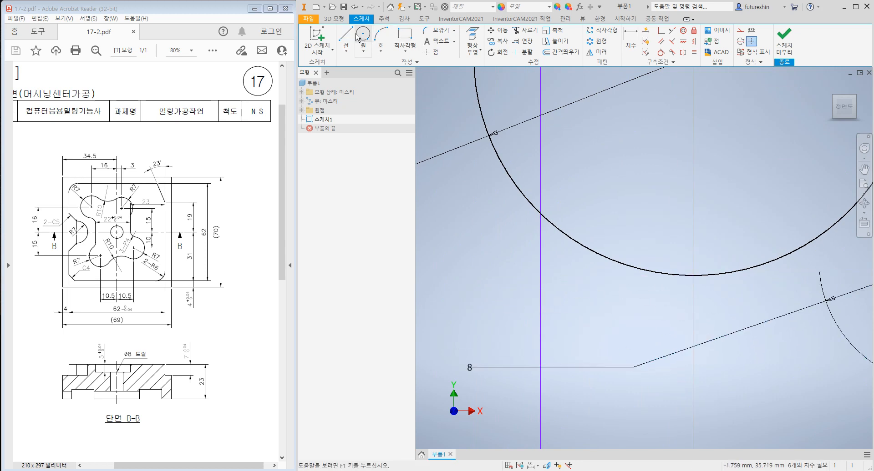
click(693, 275)
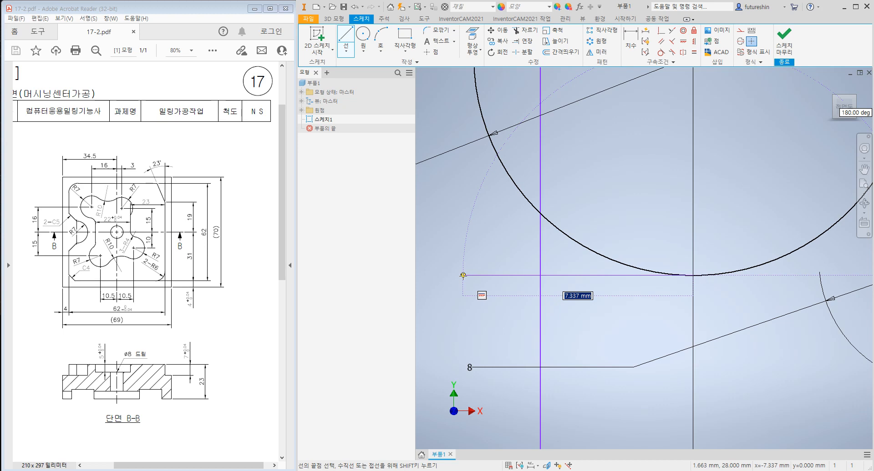
scroll(530, 266, up, 3)
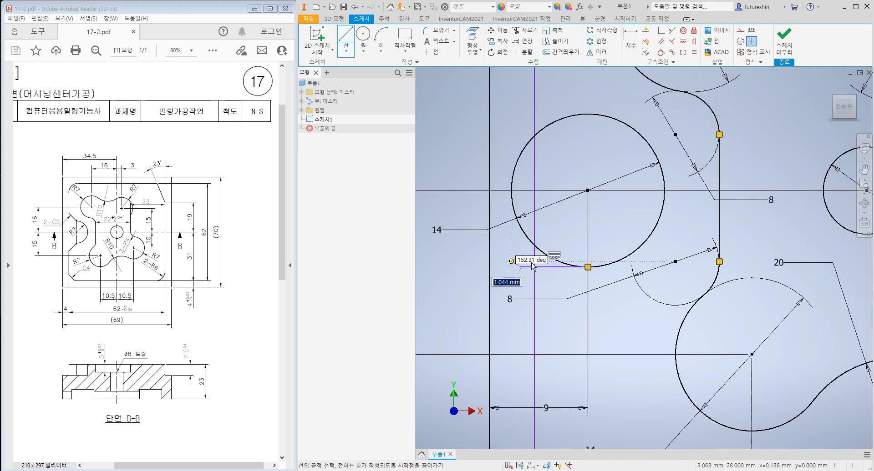
middle_drag(532, 263, 525, 342)
- Sketch a horizontal line about 8 mm long leftward from the top of the left 14 mm circle
click(350, 40)
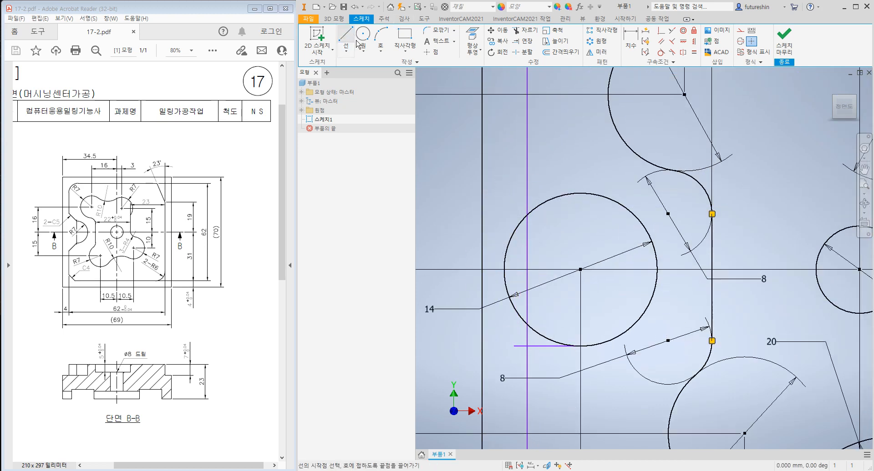
click(580, 192)
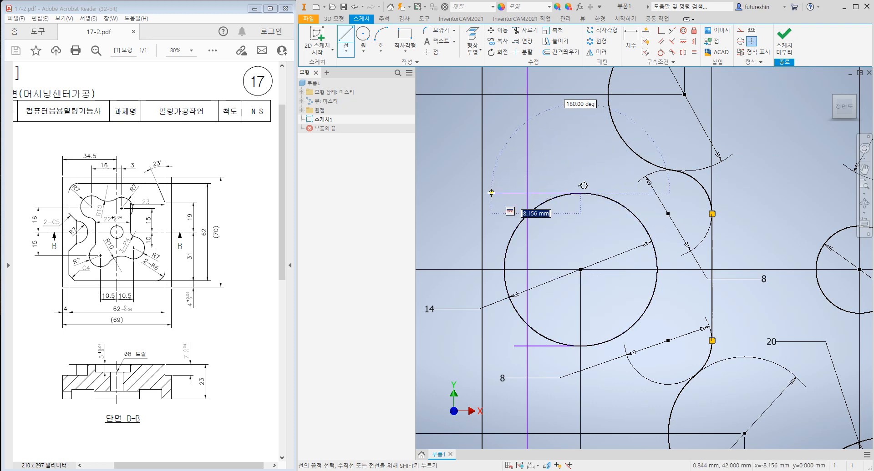
click(490, 192)
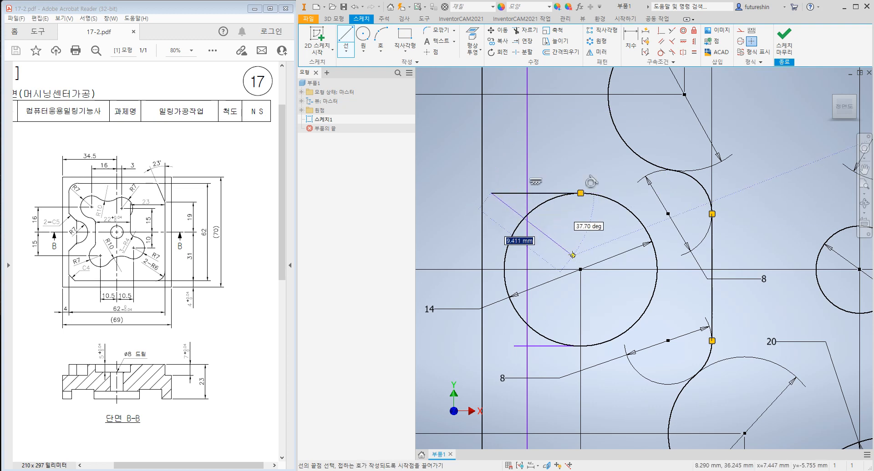
key(Escape)
scroll(577, 255, down, 3)
middle_drag(581, 283, 537, 271)
middle_drag(535, 331, 549, 273)
scroll(592, 346, down, 3)
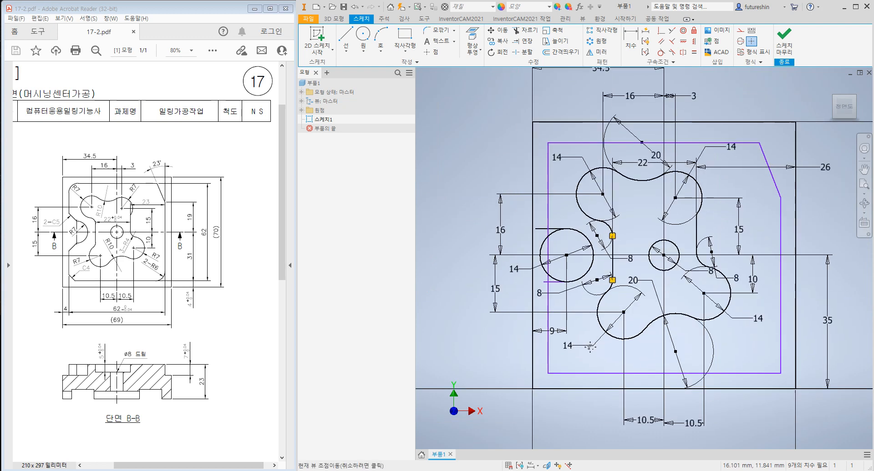
scroll(534, 298, up, 3)
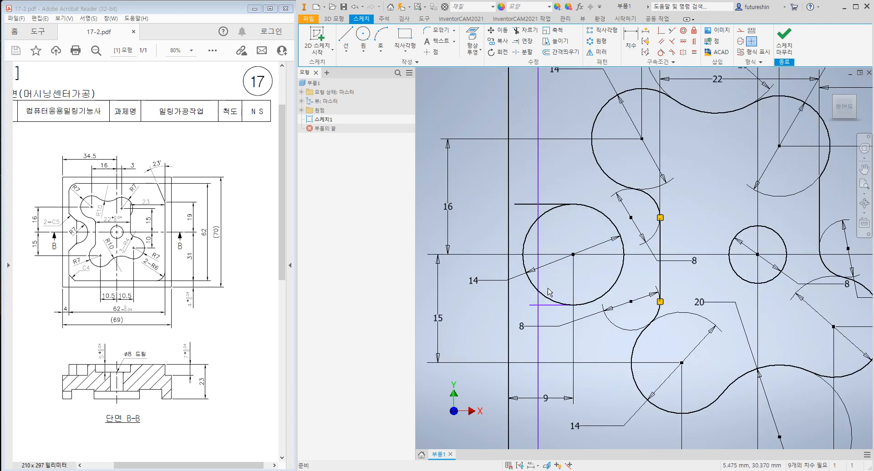
click(521, 32)
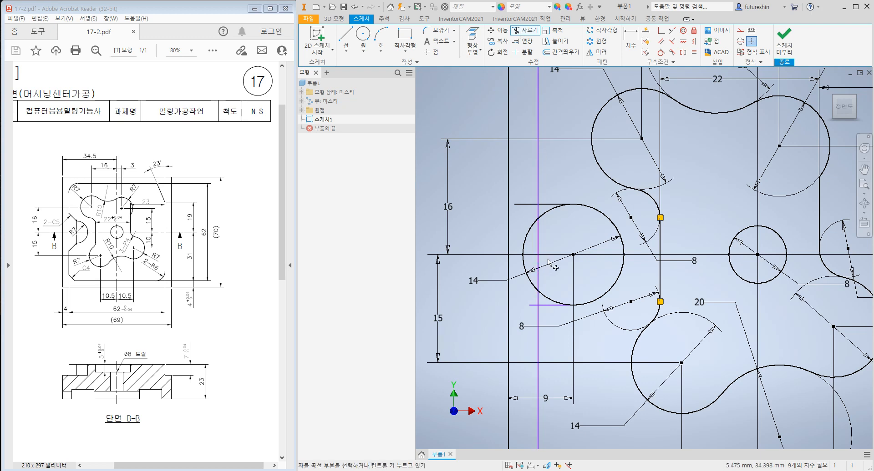
- Dimension the inner outline's left line 4 mm from the plate's left edge
scroll(556, 273, down, 4)
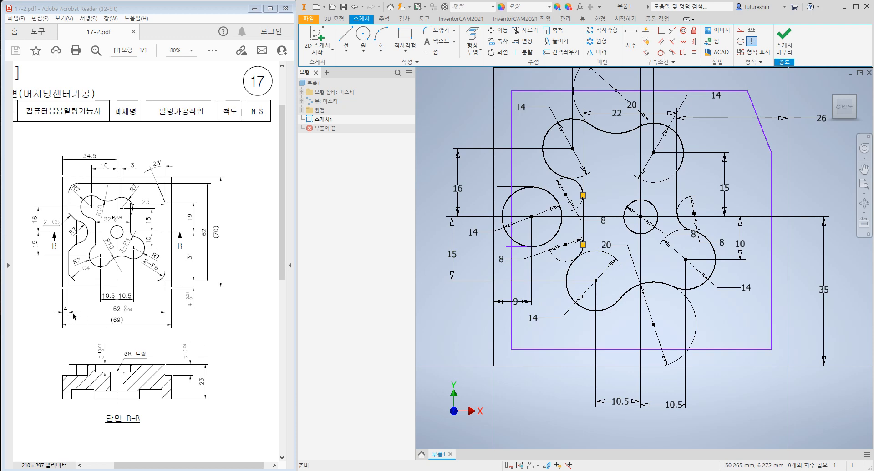
middle_drag(641, 376, 636, 330)
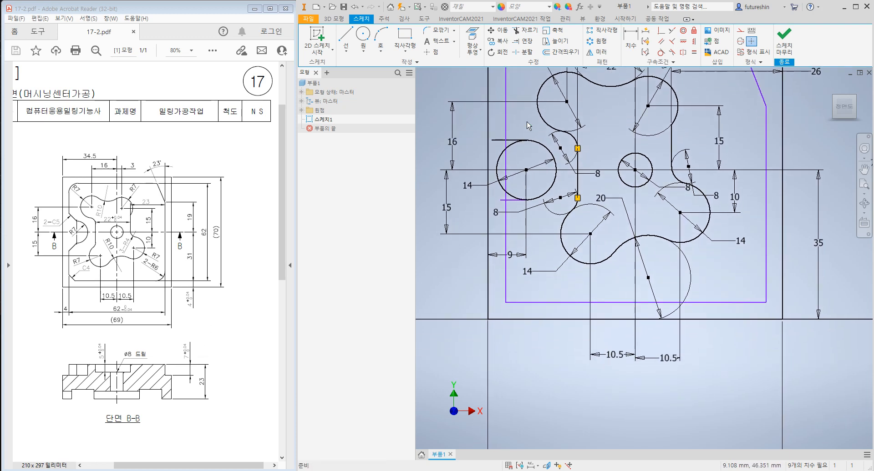
click(630, 43)
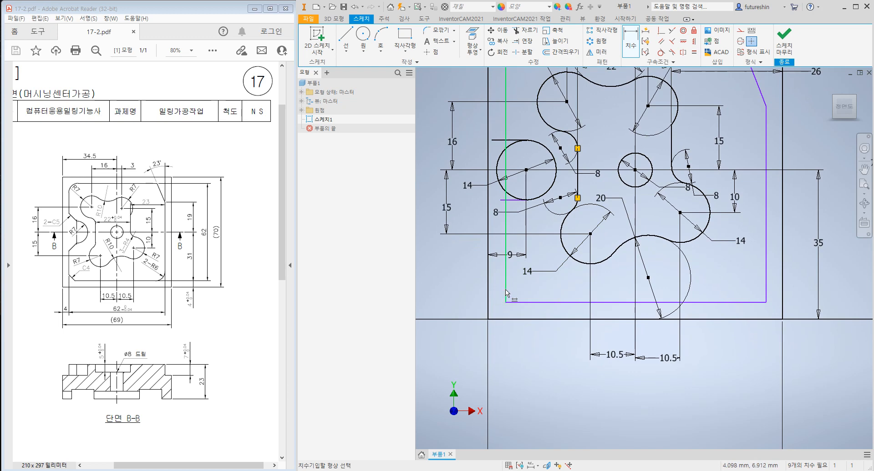
click(506, 294)
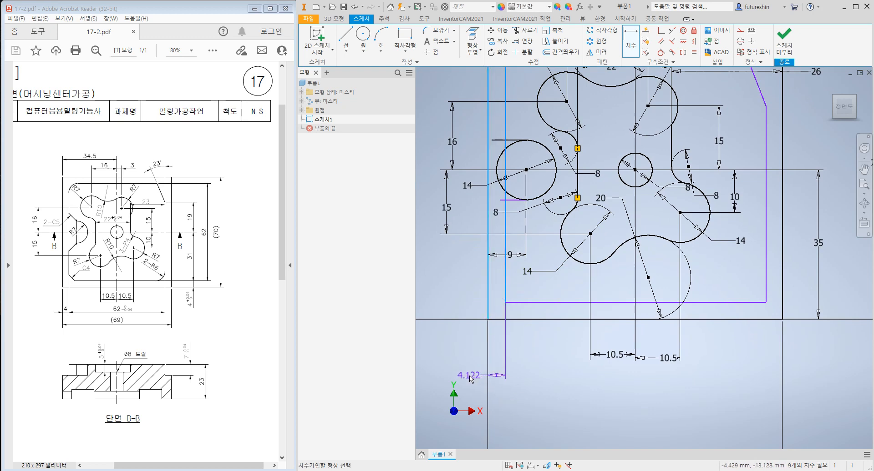
click(461, 375)
text(4)
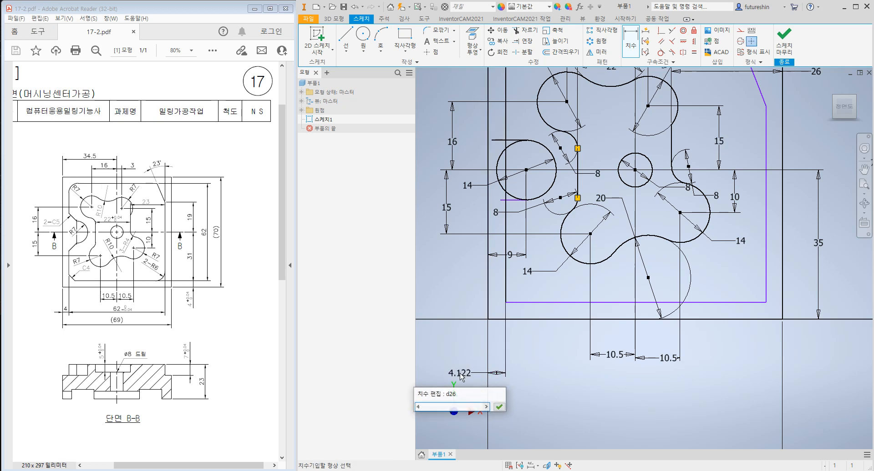
key(Return)
- Move the two 10.5 mm dimensions closer to the plate and dimension the inner outline's width as 62 mm
drag(617, 359, 614, 345)
drag(666, 359, 654, 346)
click(631, 42)
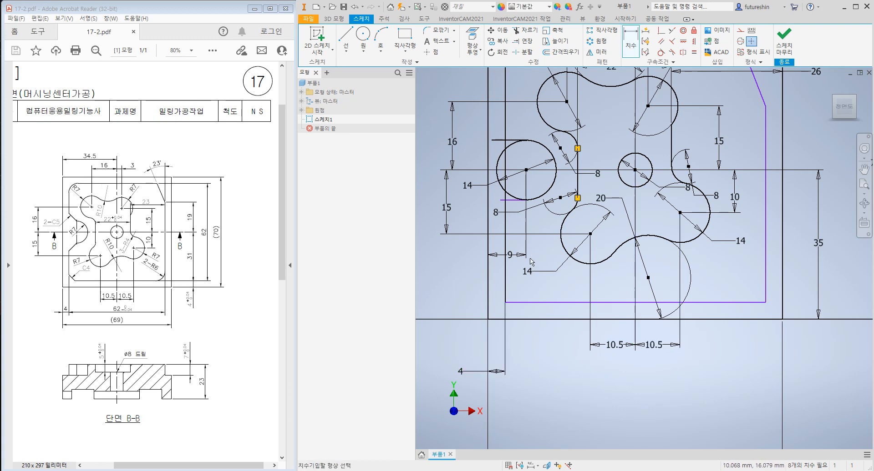
click(505, 282)
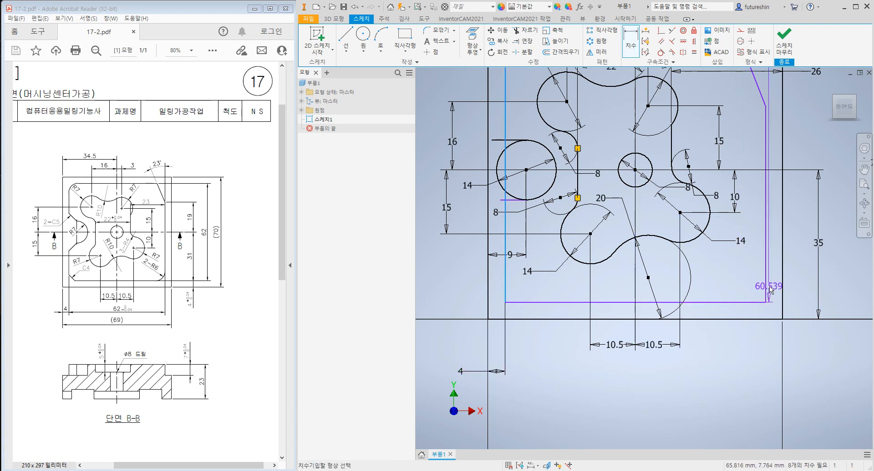
click(767, 297)
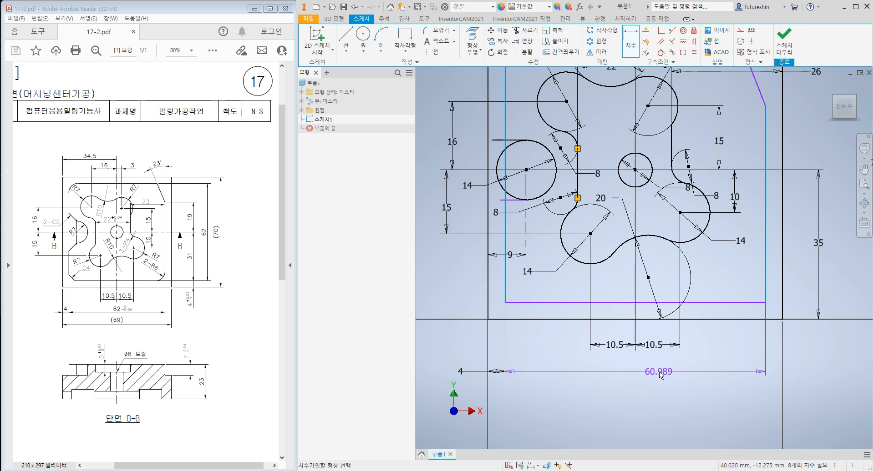
click(659, 375)
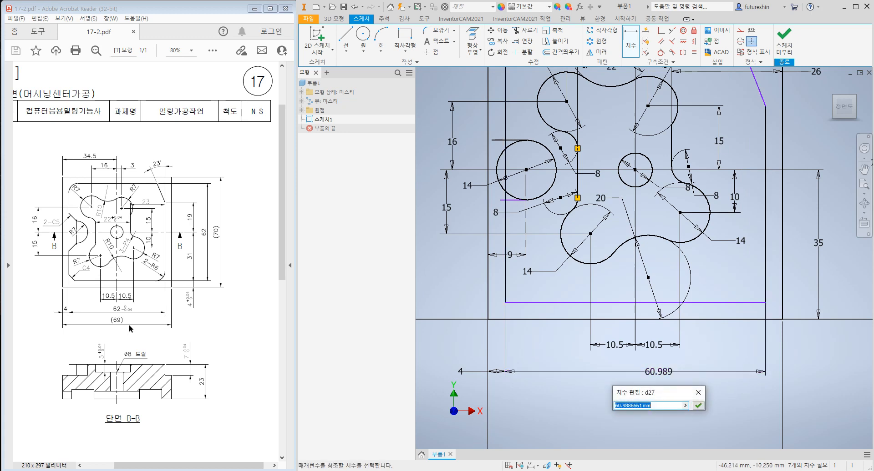
text(62)
key(Return)
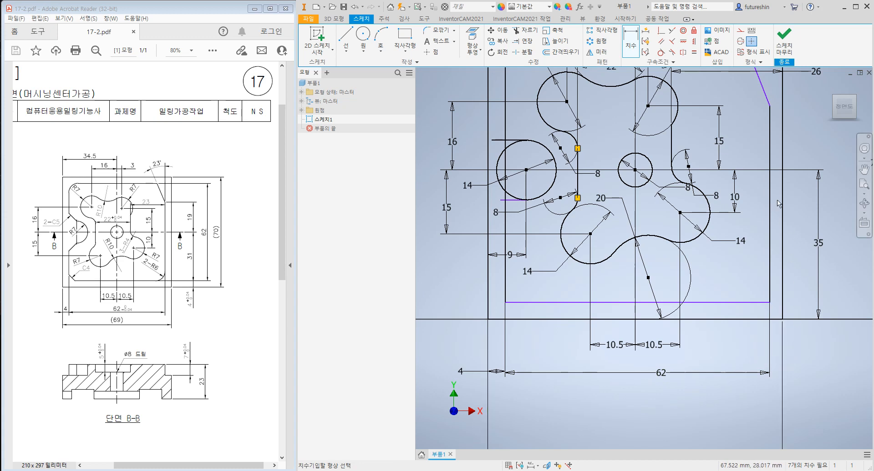
- Try to add a driven dimension between the pocket's straight right edge and the inner outline's right line
middle_drag(752, 285, 719, 326)
middle_drag(764, 106, 759, 121)
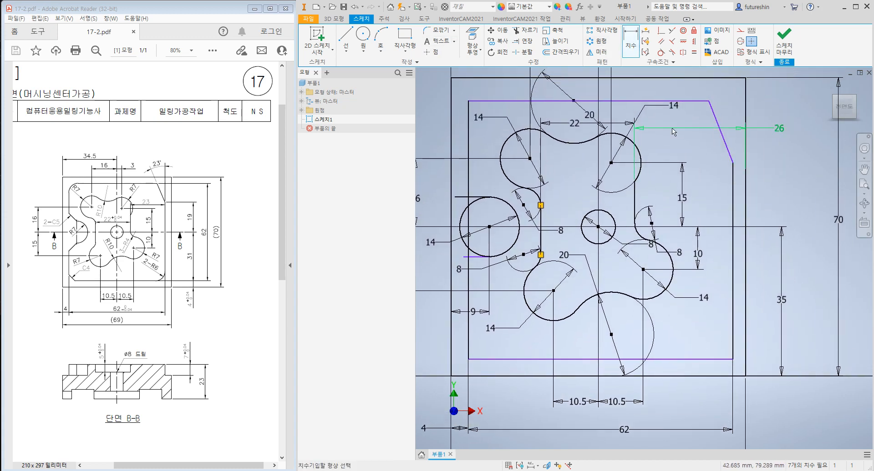
click(733, 192)
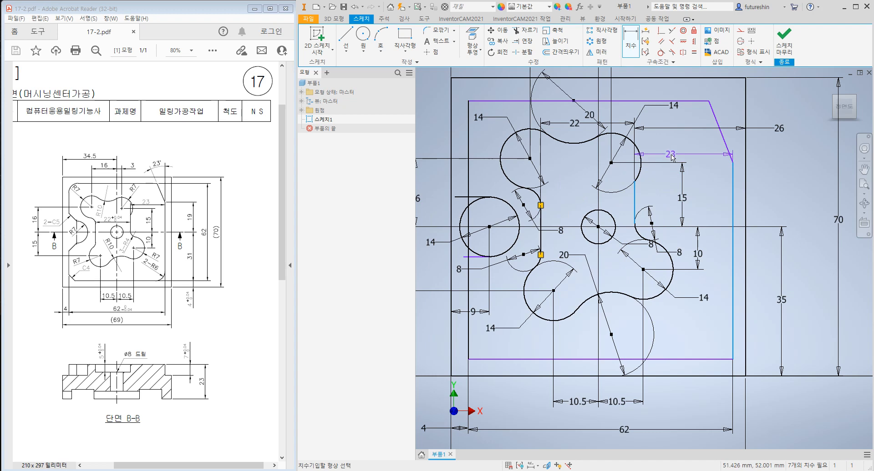
click(663, 185)
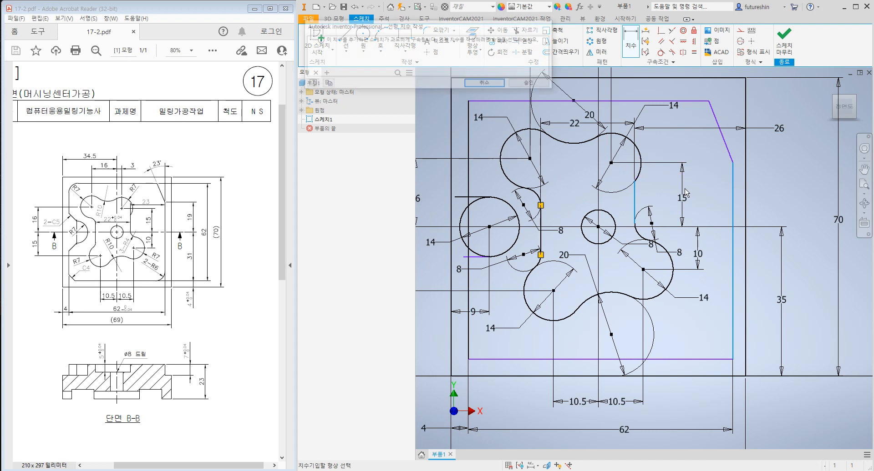
click(532, 83)
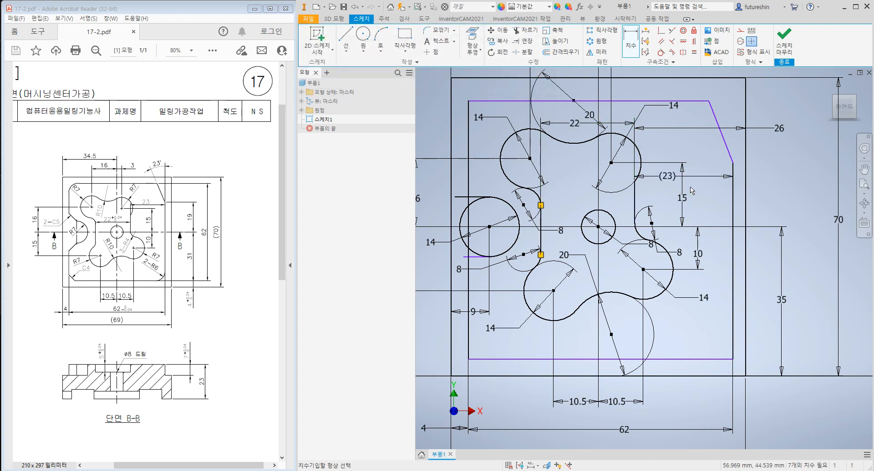
key(ctrl+z)
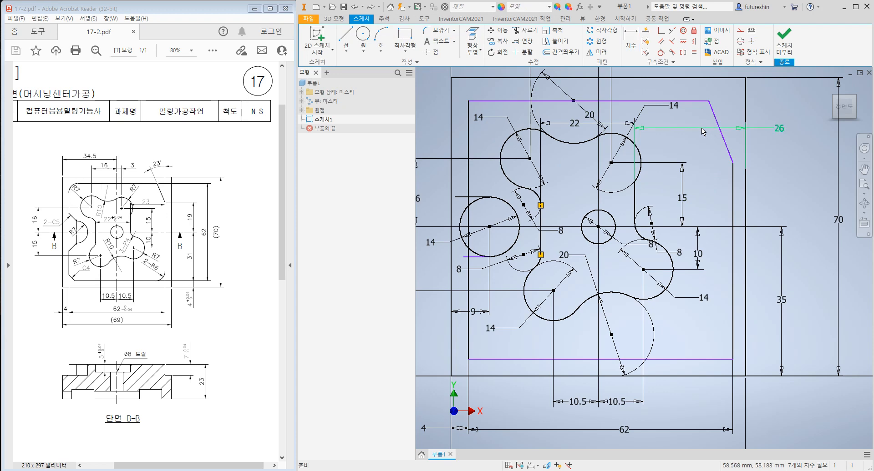
- Replace the 26 mm dimension with one between the pocket's straight right edge and the inner outline's right line
click(699, 129)
key(Delete)
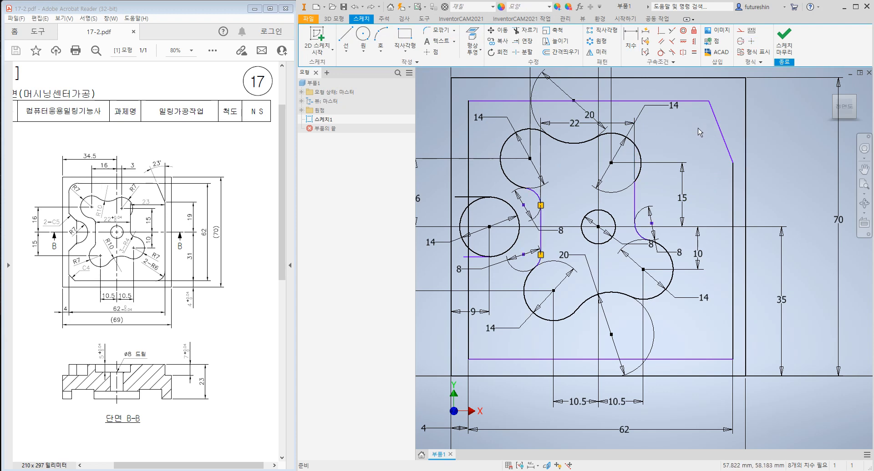
key(d)
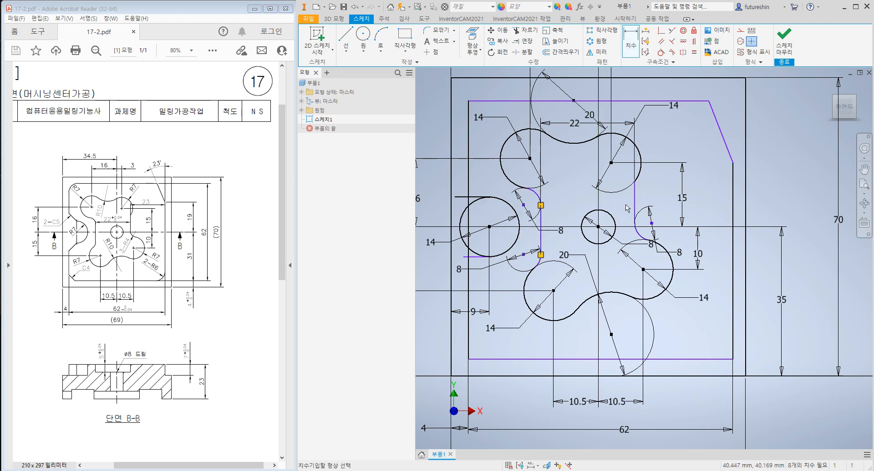
click(732, 184)
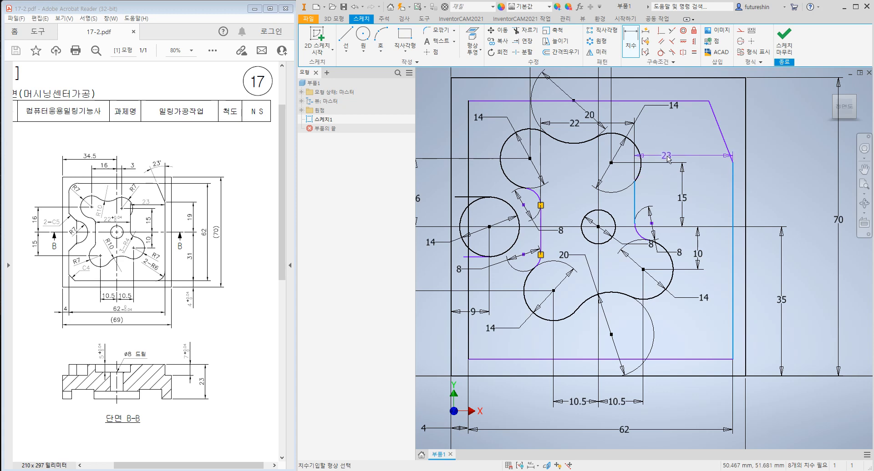
- Dimension the inner outline's right edge 23 mm from the lobed profile's right vertical edge, and its bottom edge 4 mm from the outer rectangle
click(667, 159)
click(704, 190)
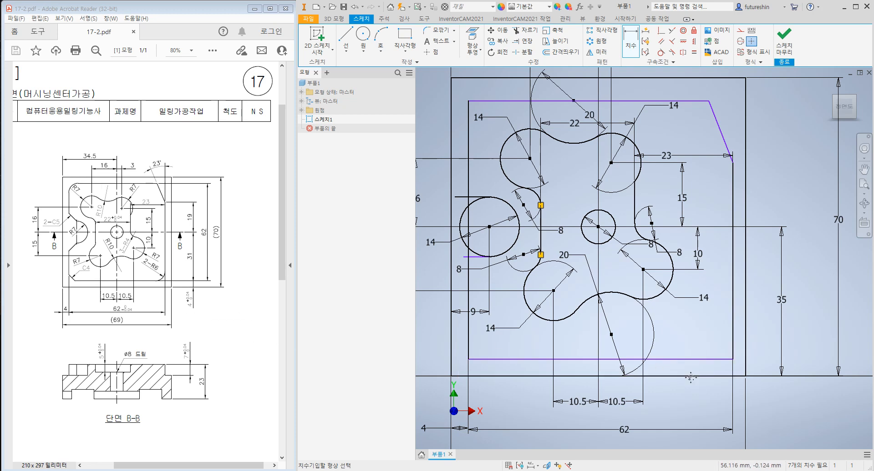
middle_drag(690, 377, 620, 357)
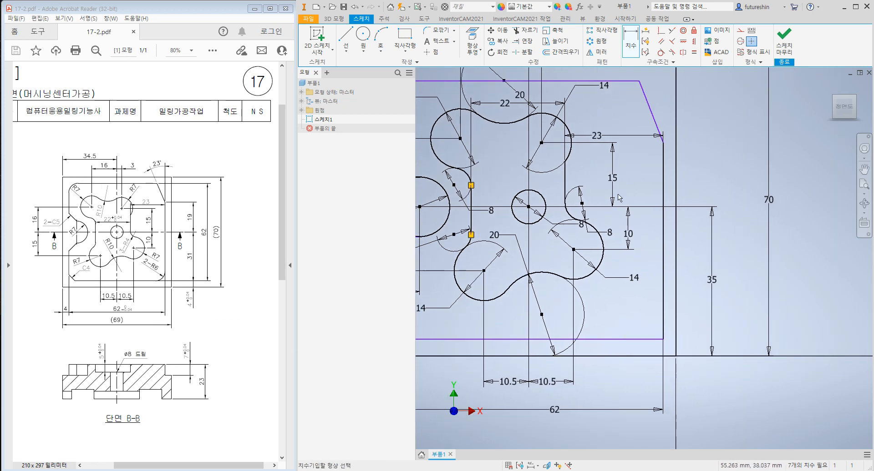
click(640, 359)
click(648, 339)
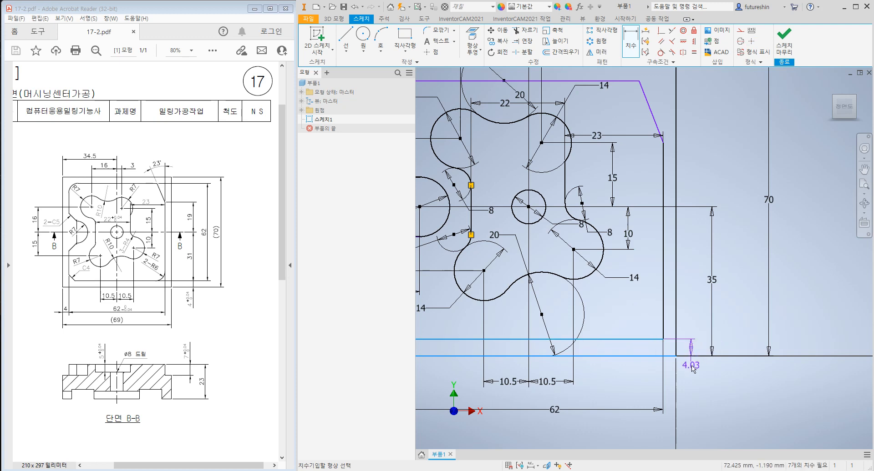
click(712, 383)
key(Return)
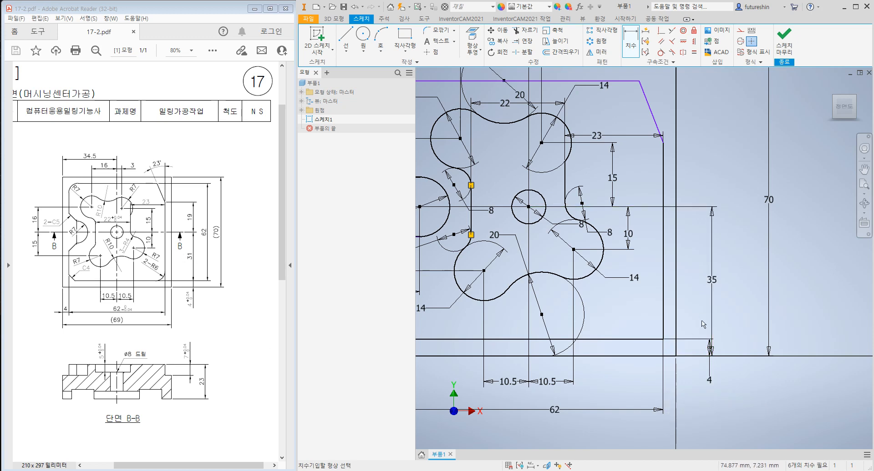
- Delete the 35 mm vertical dimension and dimension the centre hole 31 mm above the inner outline's bottom edge
drag(712, 282, 721, 282)
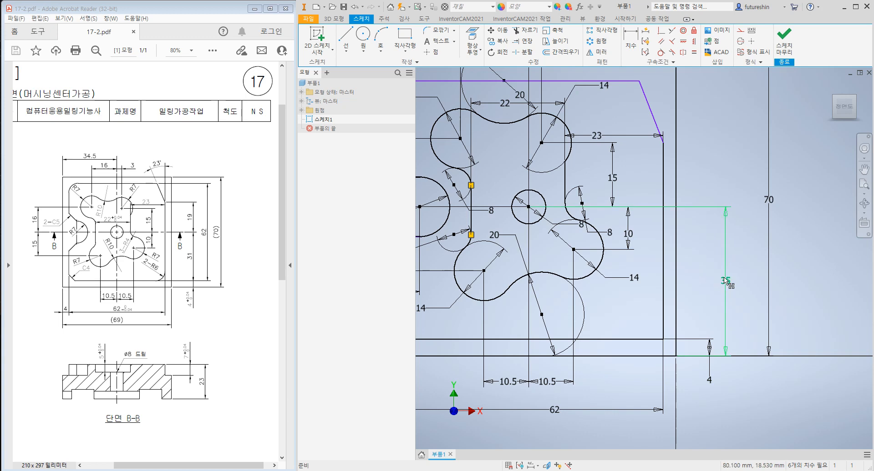
key(Delete)
click(630, 44)
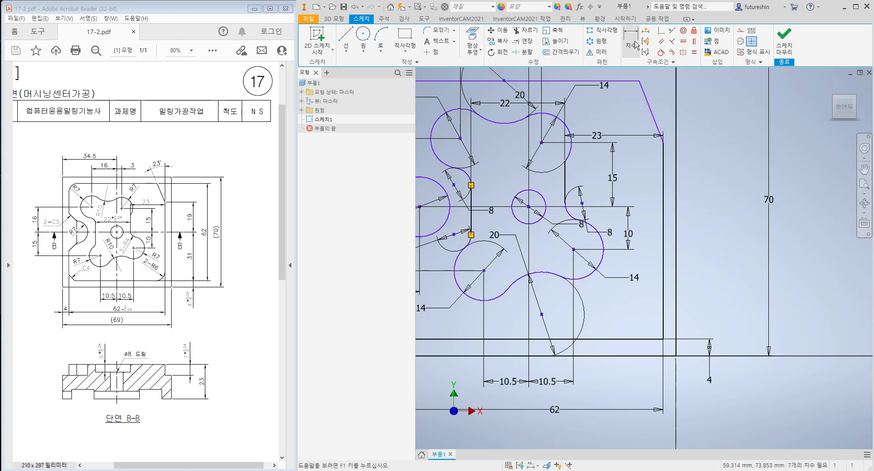
click(659, 340)
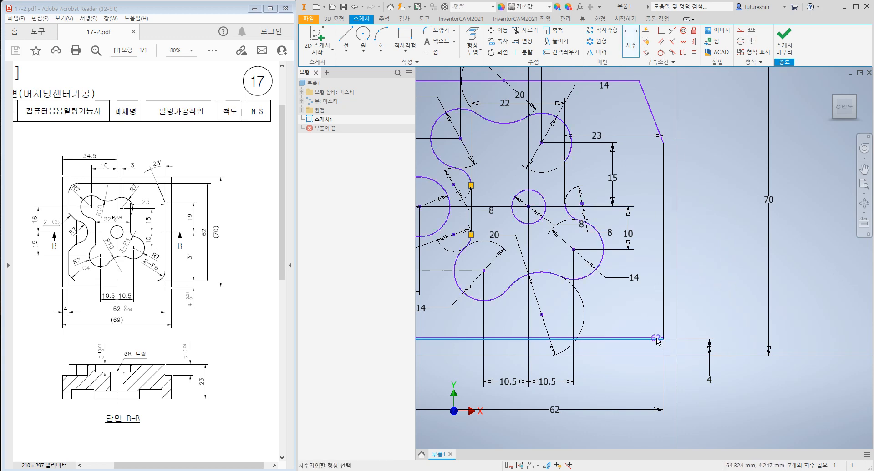
click(527, 210)
click(712, 275)
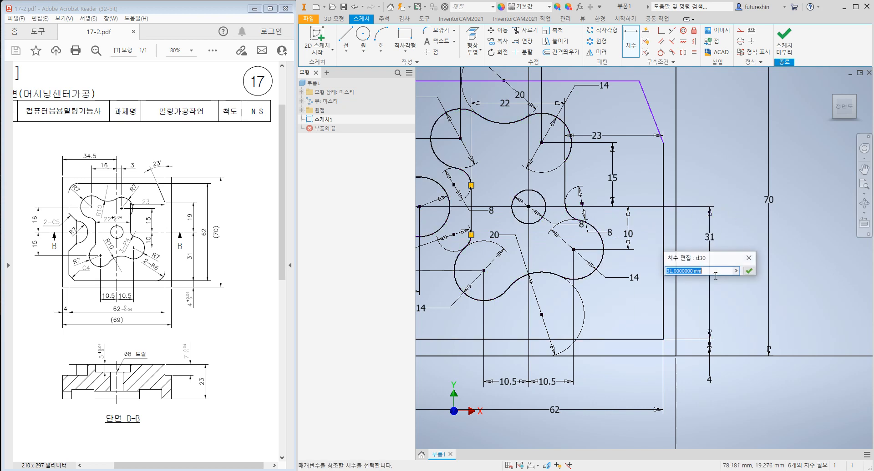
click(749, 271)
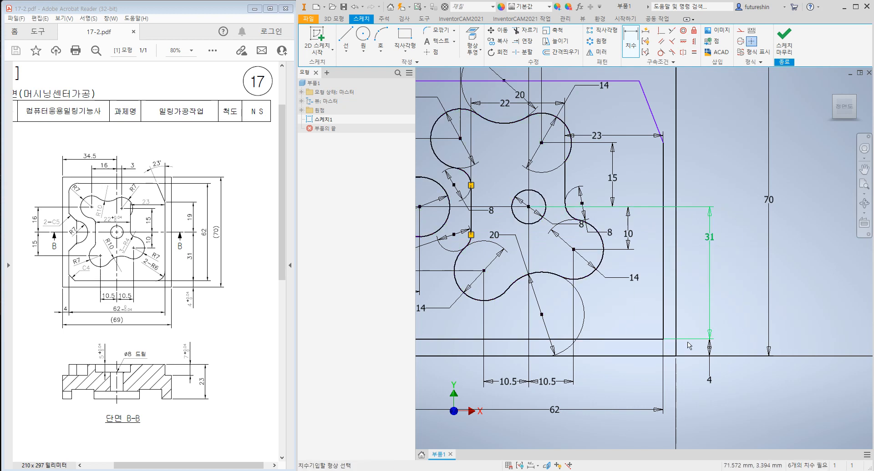
- Dimension the lower end of the inner outline's slanted corner edge 19 mm above the centre hole
scroll(710, 268, down, 3)
scroll(707, 261, up, 5)
middle_drag(721, 268, 725, 317)
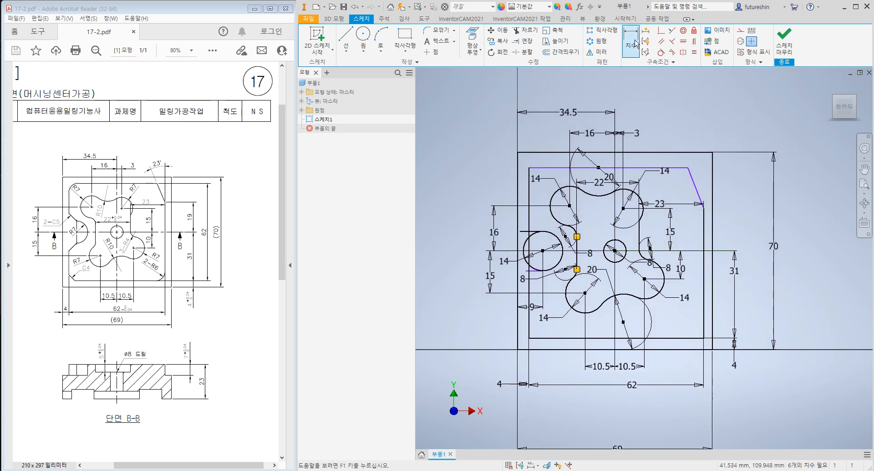
click(614, 251)
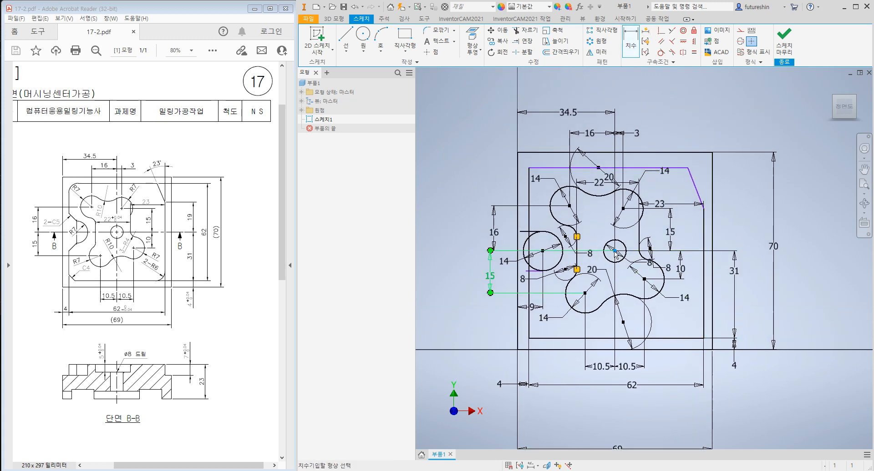
click(704, 210)
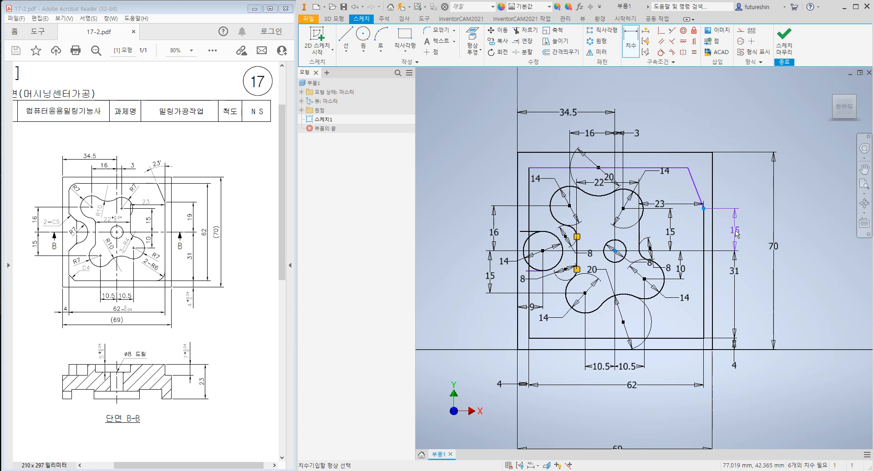
click(736, 233)
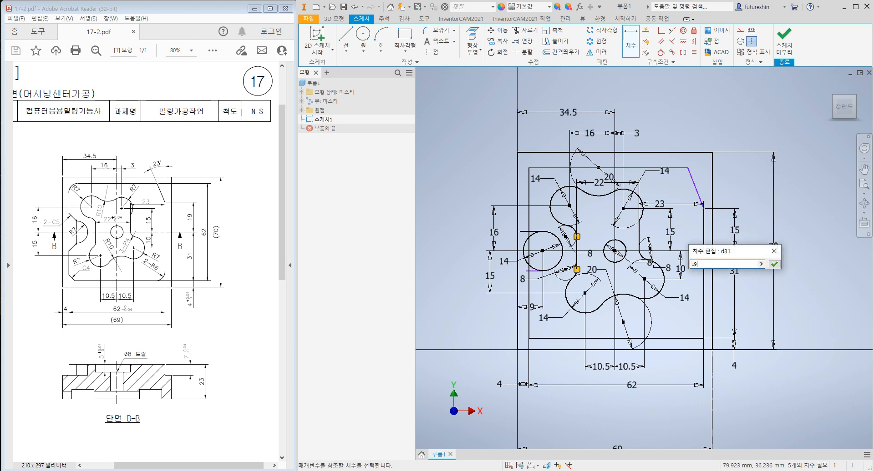
key(Return)
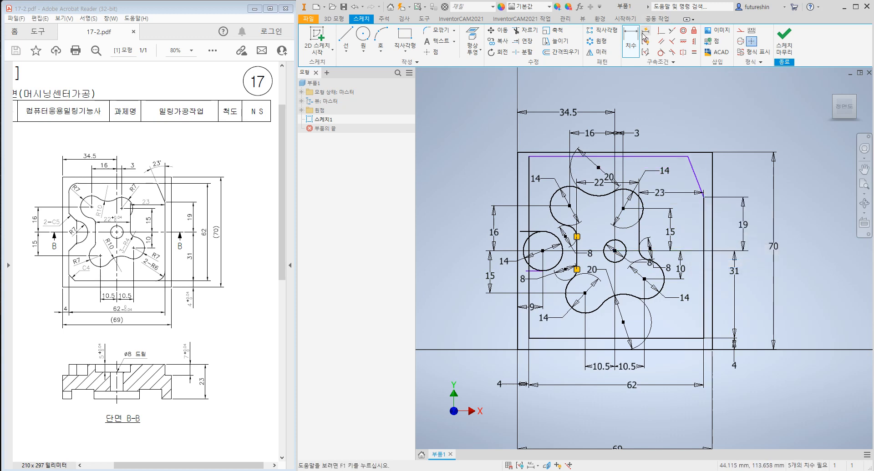
- Set the angle between the slanted corner edge and the inner outline's right vertical edge to 23 degrees
click(704, 214)
click(696, 177)
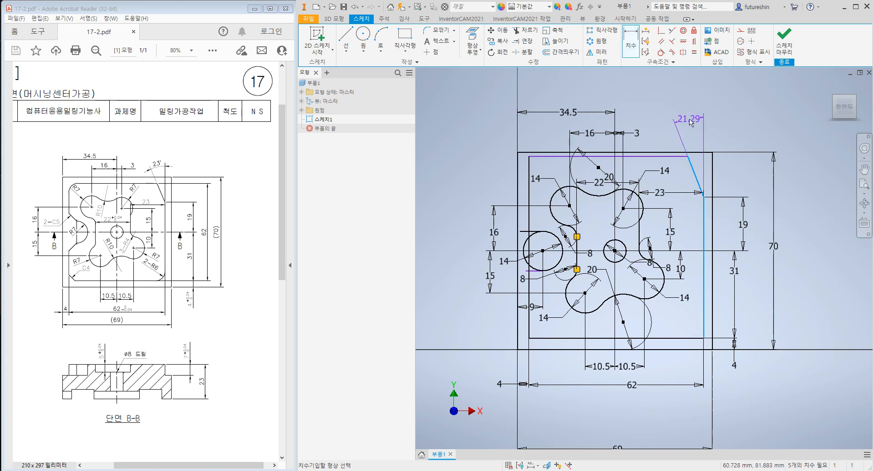
click(689, 116)
text(2)
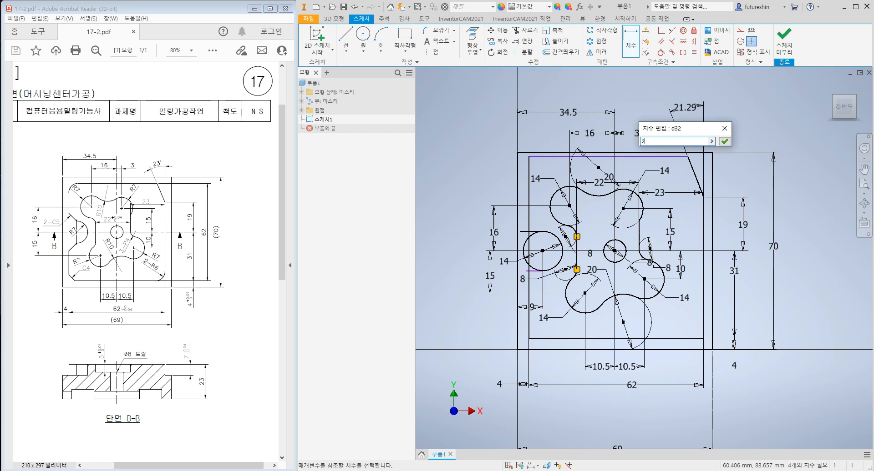
text(3)
key(Return)
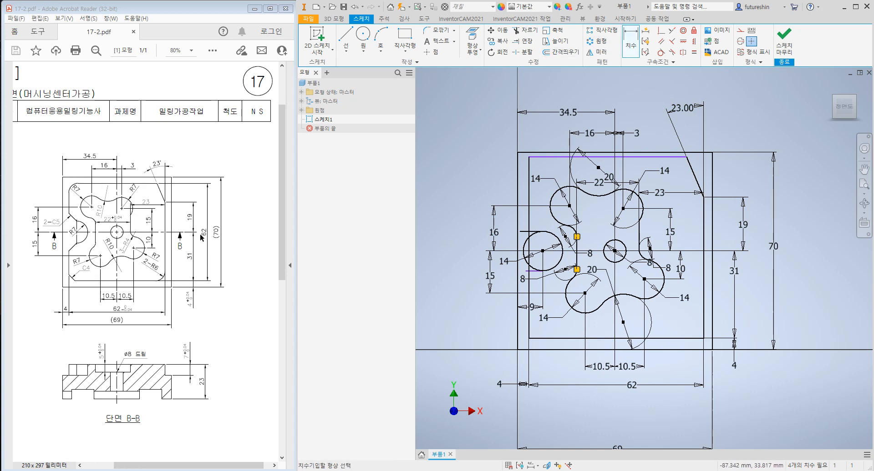
- Dimension the inner outline's height as 62 mm and rearrange the 19 mm and 62 mm vertical dimensions
click(674, 338)
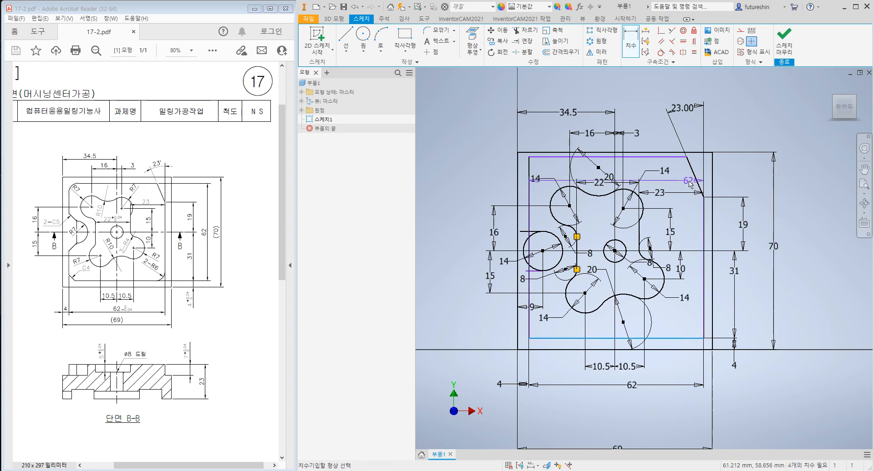
click(685, 157)
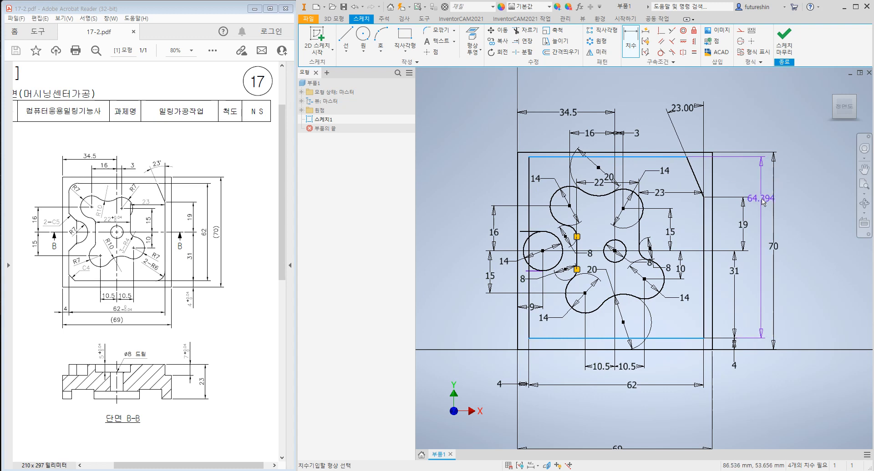
click(757, 232)
text(62)
key(Return)
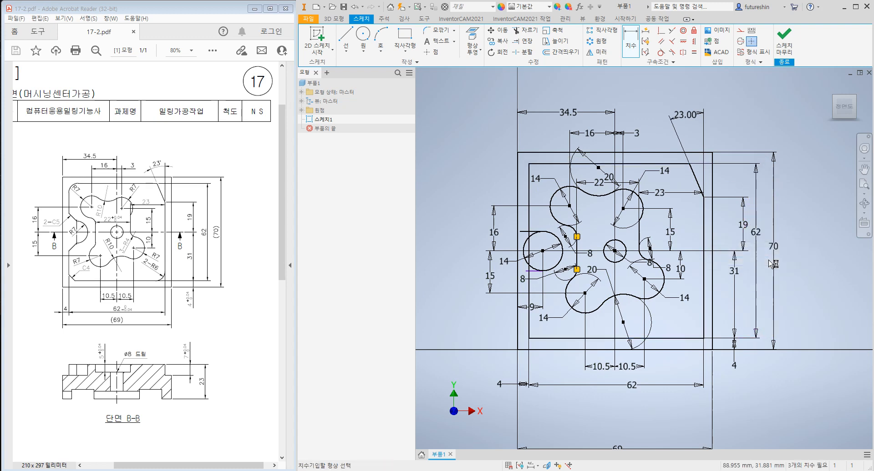
drag(744, 241, 735, 294)
drag(755, 233, 755, 246)
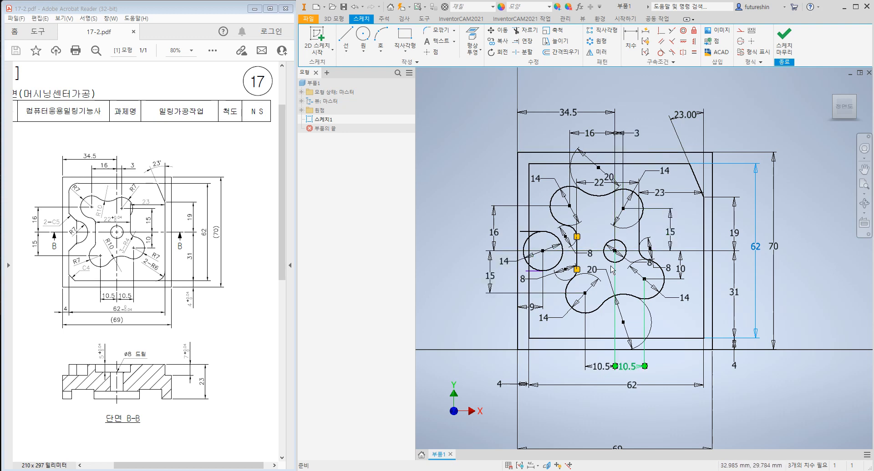
- Delete the underconstrained horizontal line at the bottom of the 14 mm circle near the inner outline's left edge
scroll(543, 255, up, 3)
click(533, 289)
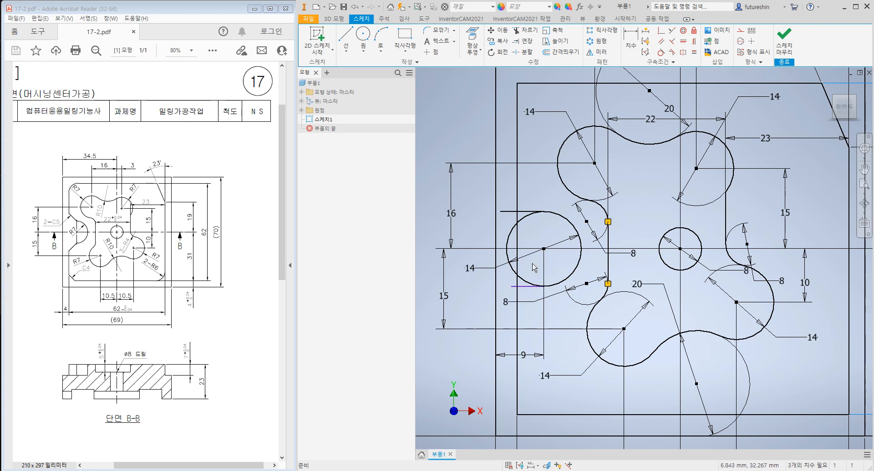
scroll(546, 270, up, 3)
middle_drag(549, 269, 575, 272)
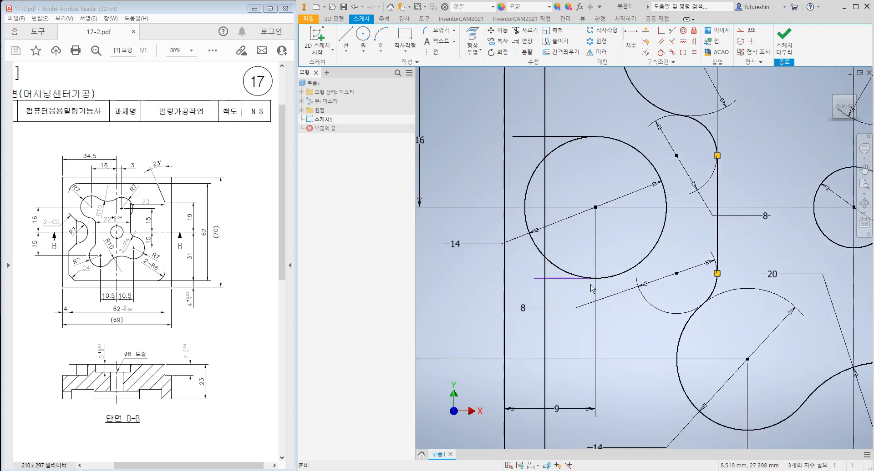
scroll(590, 286, up, 3)
scroll(562, 287, down, 3)
middle_drag(562, 287, 586, 299)
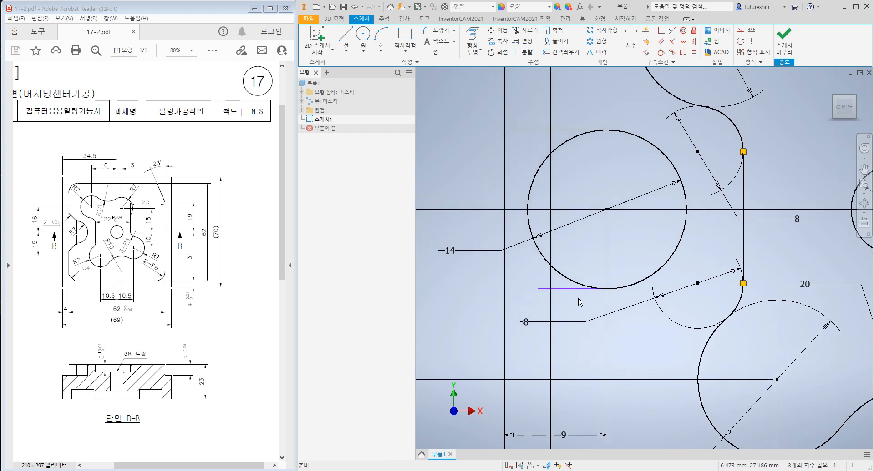
scroll(595, 298, up, 3)
scroll(584, 289, down, 3)
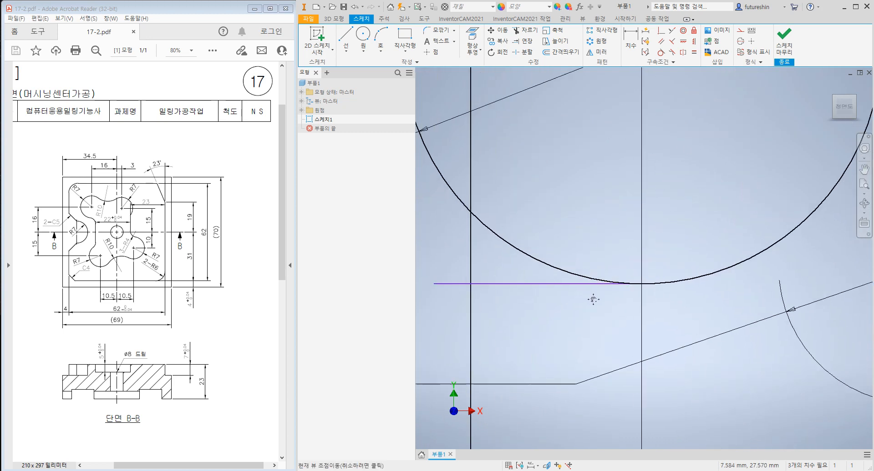
scroll(590, 273, down, 2)
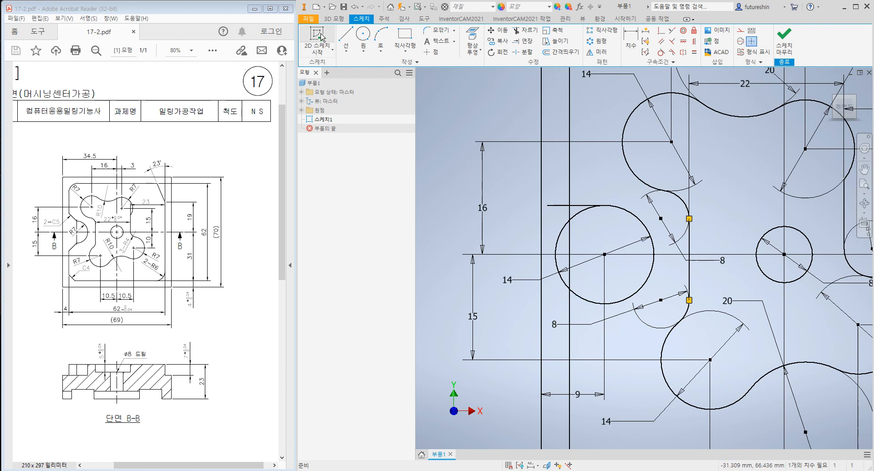
- Draw a horizontal line about 7.9 mm long leftward from the 14 mm circle's bottom point, past the inner outline's left edge
click(345, 40)
scroll(601, 314, up, 2)
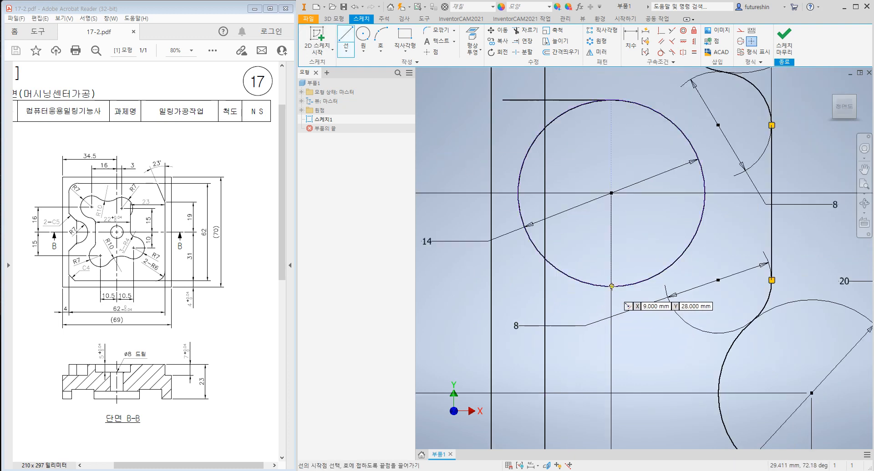
click(610, 287)
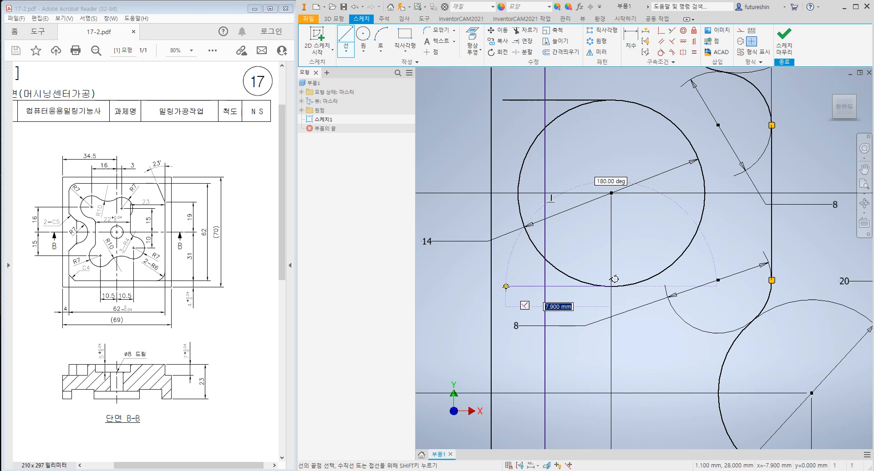
click(519, 287)
key(Escape)
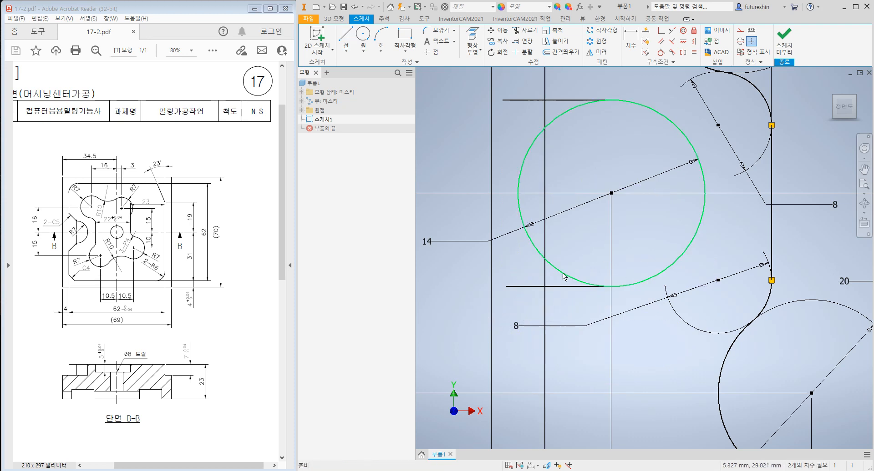
- Trim the line overhangs, the circle's left portion and the inner outline's edge between the two lines to form an open U-shaped notch
middle_drag(603, 189, 595, 229)
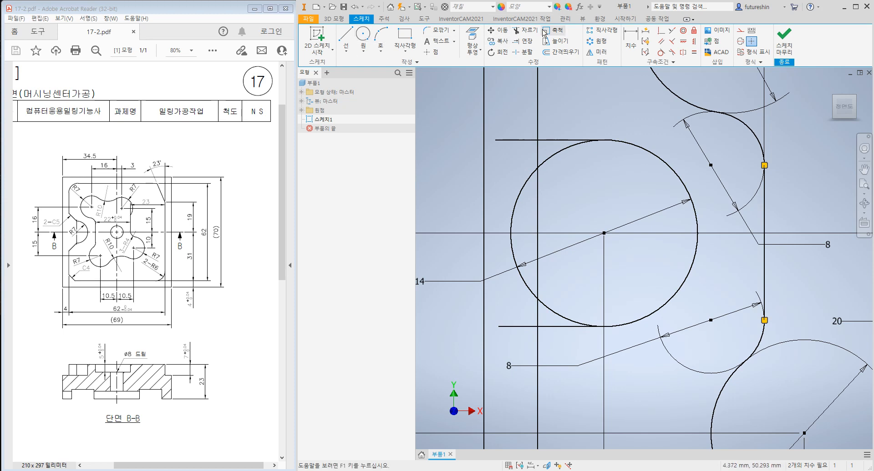
click(524, 30)
click(520, 140)
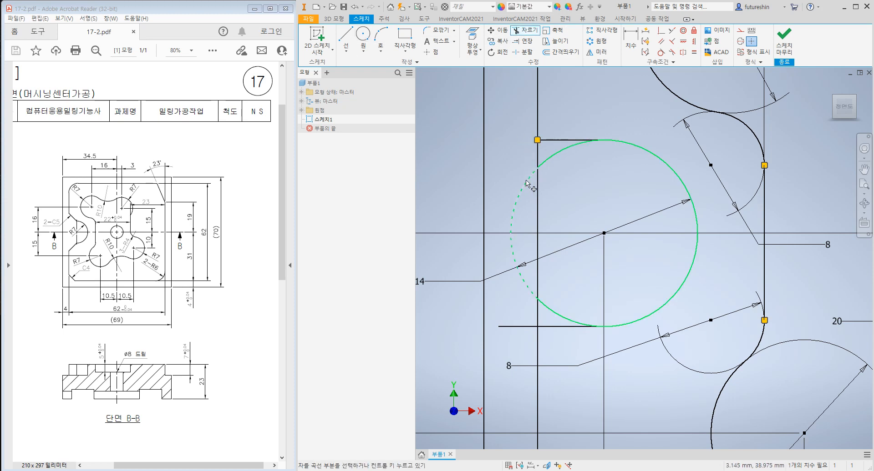
click(517, 206)
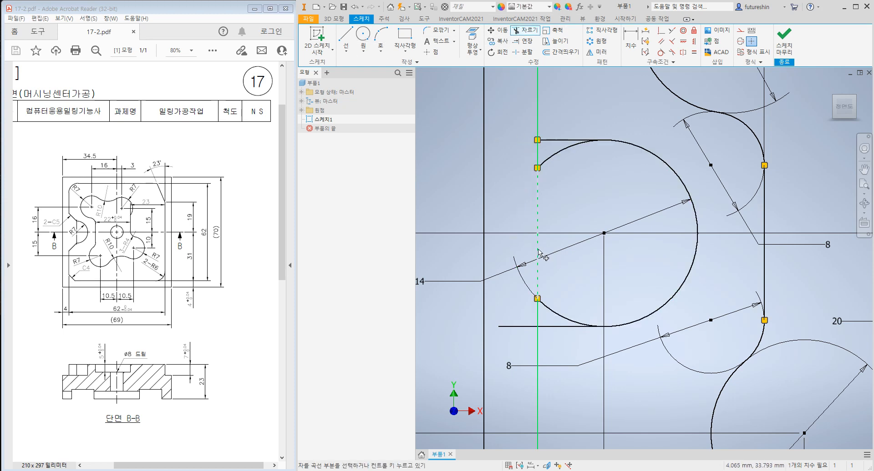
click(548, 312)
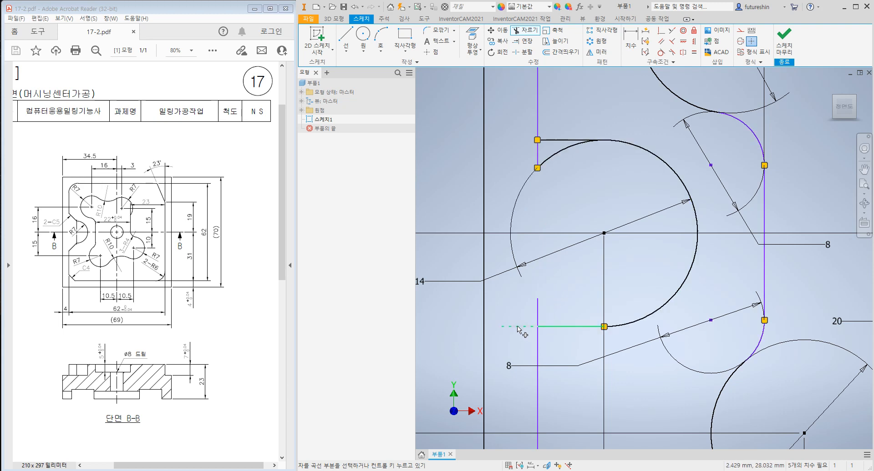
click(521, 327)
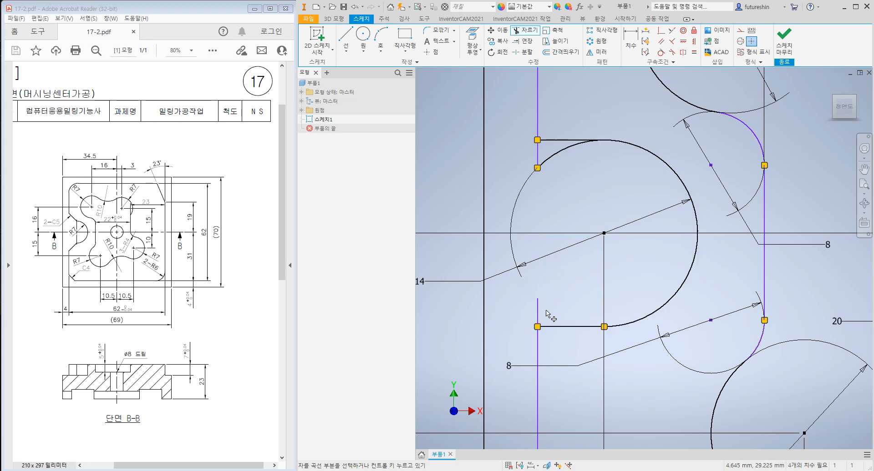
click(545, 161)
click(538, 157)
scroll(592, 209, down, 5)
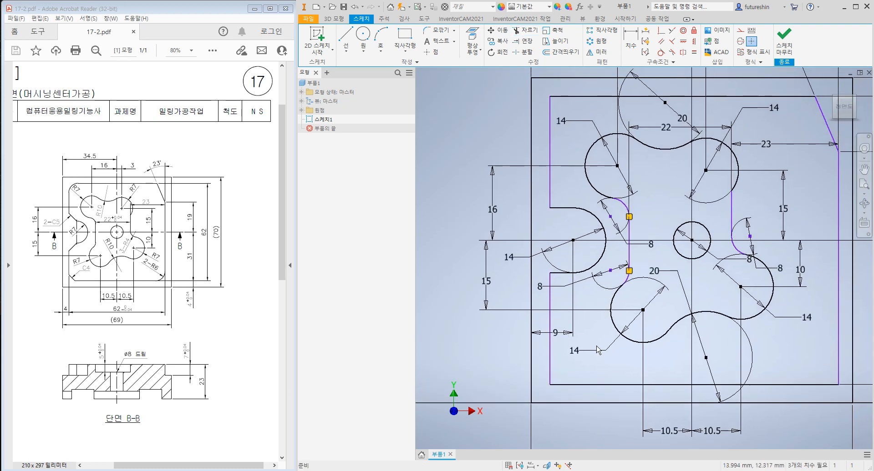
- Dimension the horizontal gap between the outer rectangle's left edge and the inner outline's left edge as 4 mm
key(Escape)
key(Home)
scroll(589, 338, down, 3)
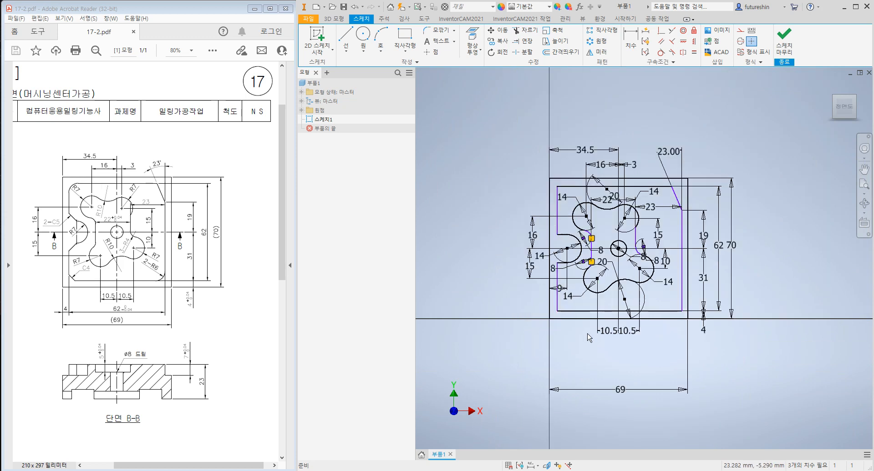
scroll(574, 298, up, 4)
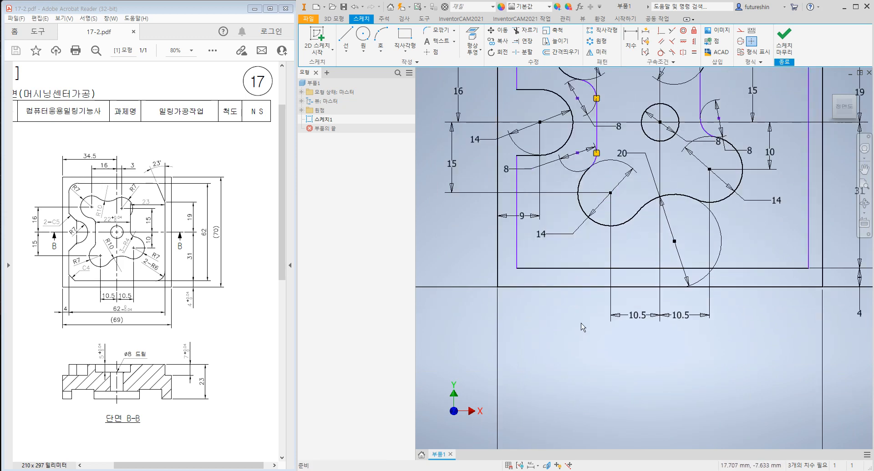
scroll(581, 328, down, 4)
scroll(575, 318, up, 4)
scroll(569, 304, down, 4)
scroll(564, 302, up, 3)
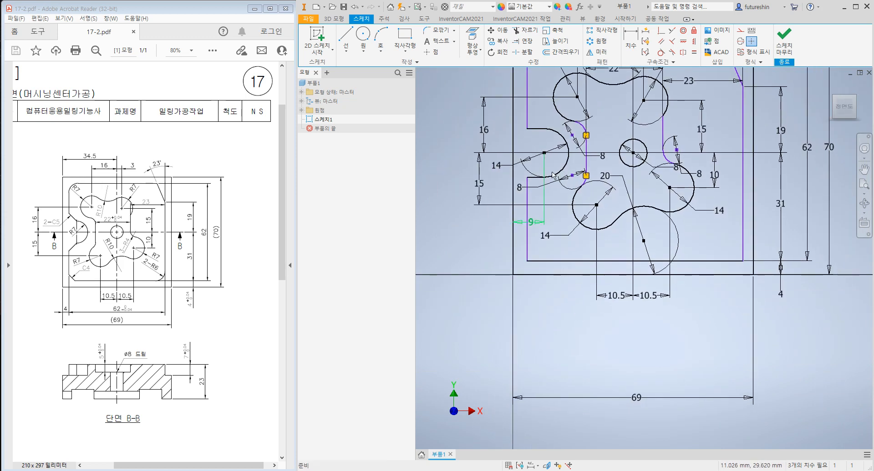
key(d)
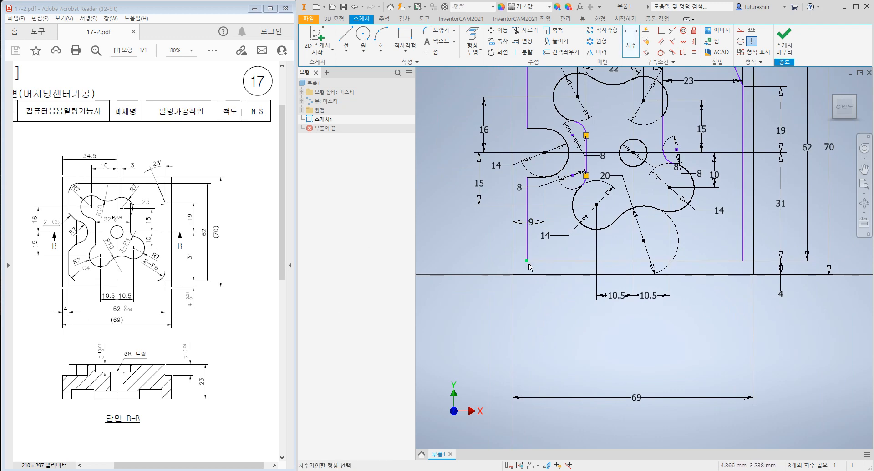
click(526, 257)
click(513, 278)
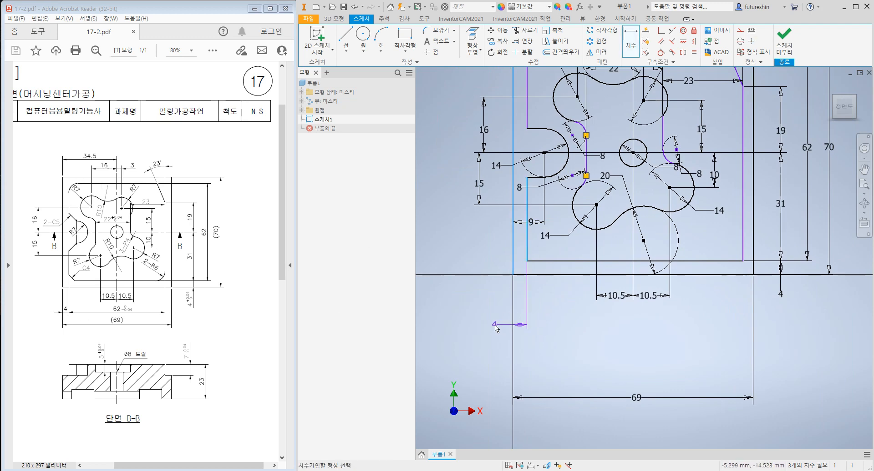
click(495, 323)
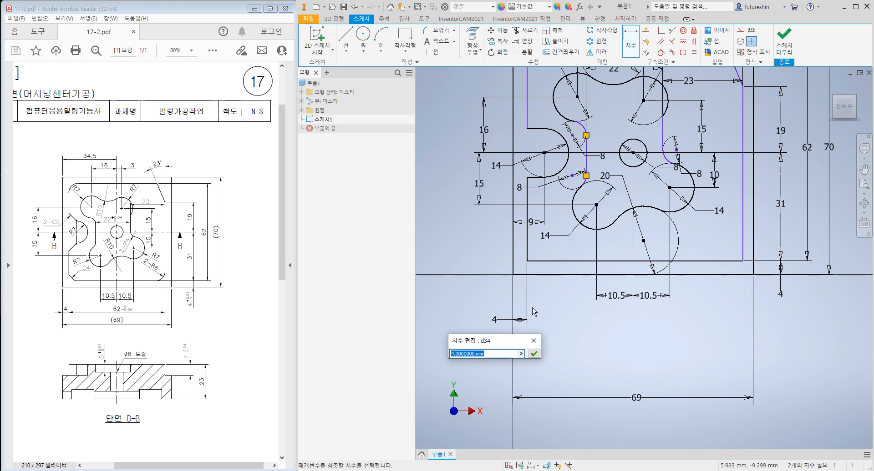
click(533, 353)
- Dimension the inner outline's overall width as 62 mm, placing the dimension below the part in line with the 4 mm one
click(527, 250)
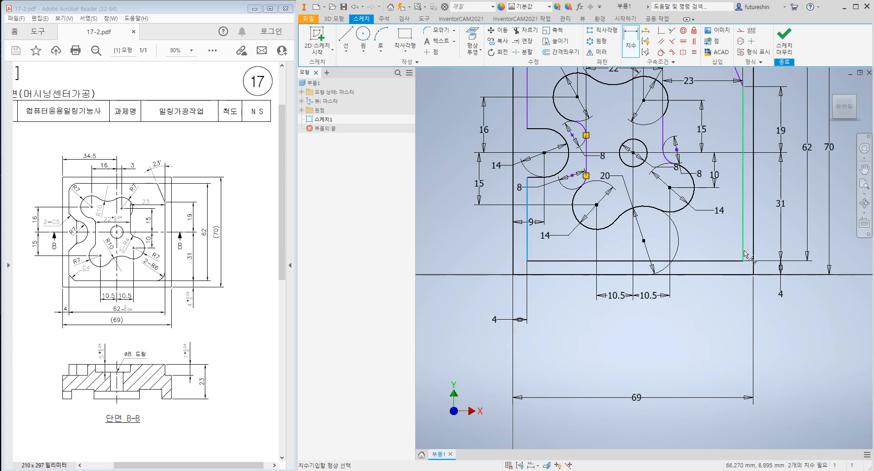
click(744, 252)
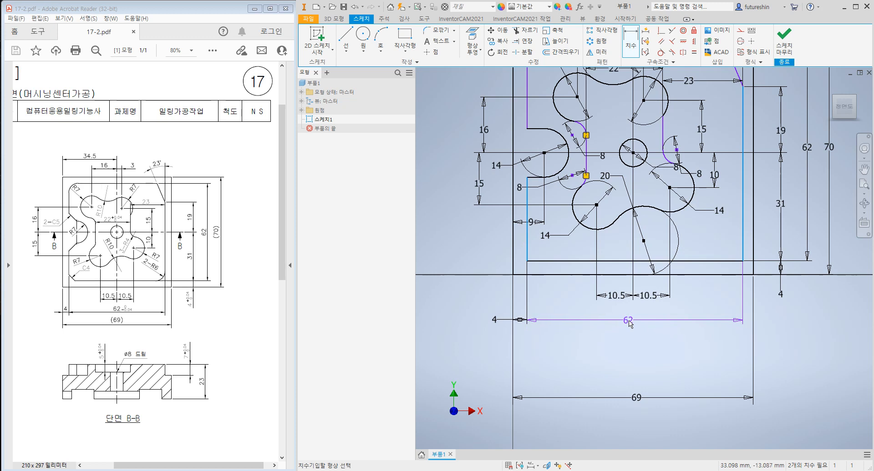
click(628, 323)
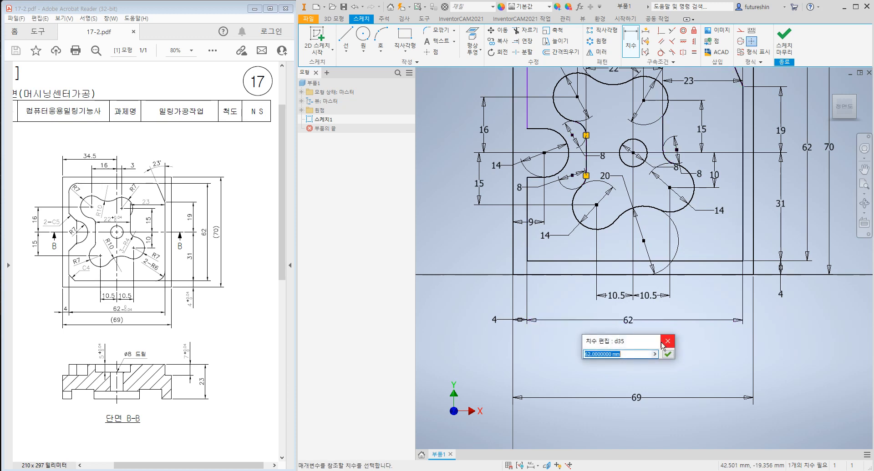
click(663, 343)
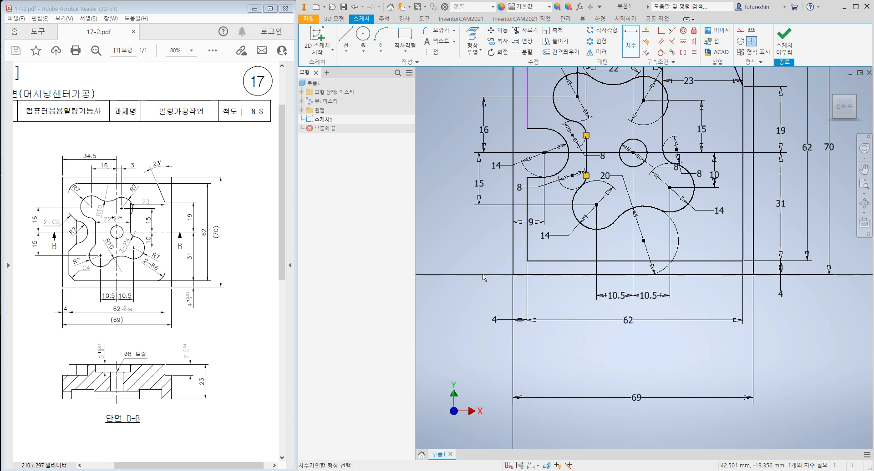
middle_drag(541, 164, 540, 218)
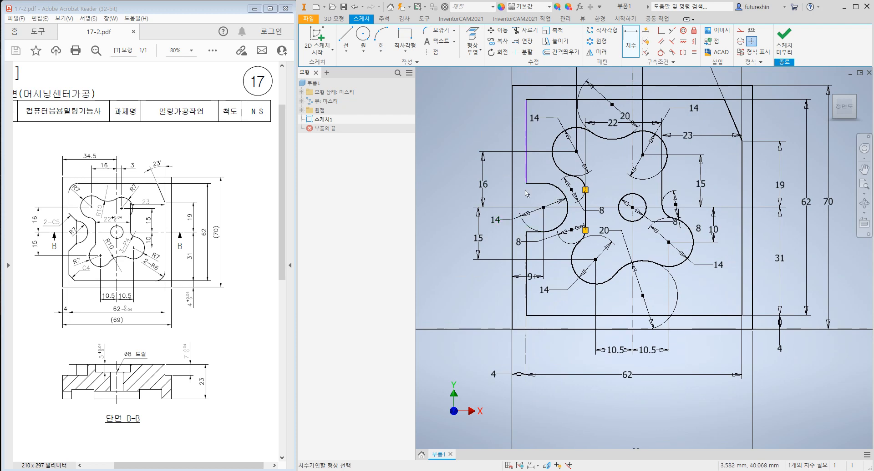
click(530, 230)
click(530, 230)
click(527, 176)
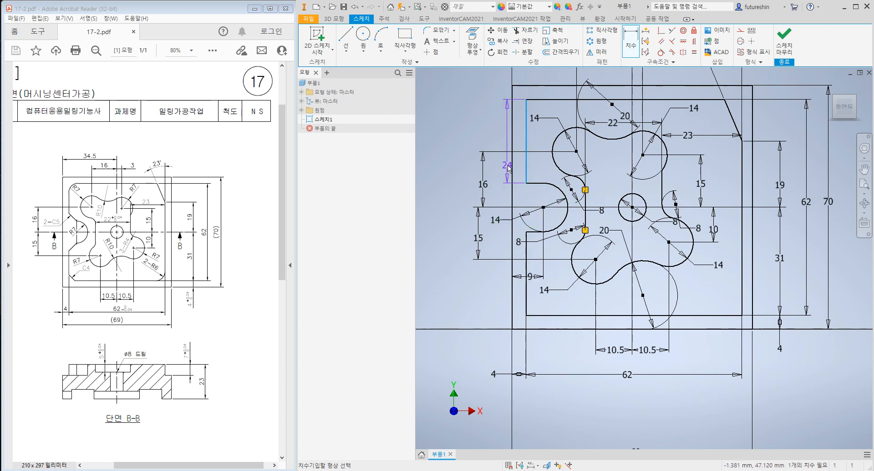
key(Escape)
drag(526, 166, 477, 156)
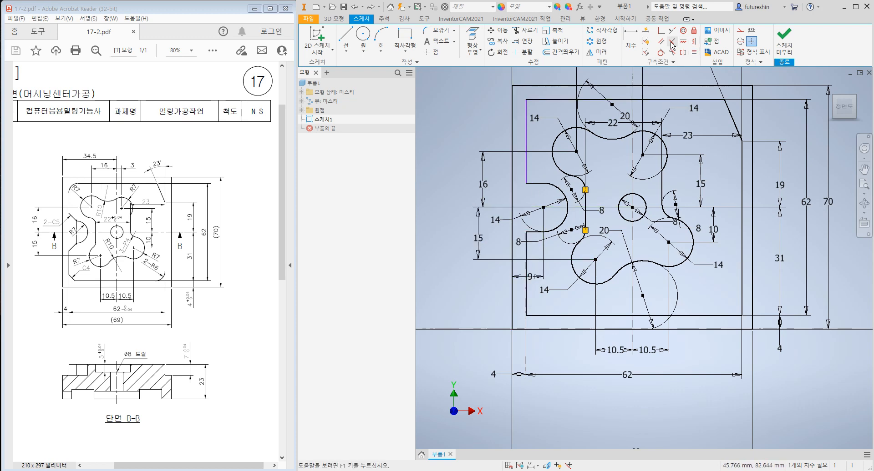
- Try to apply a vertical constraint to the inner outline's lower and upper left edge segments
click(694, 42)
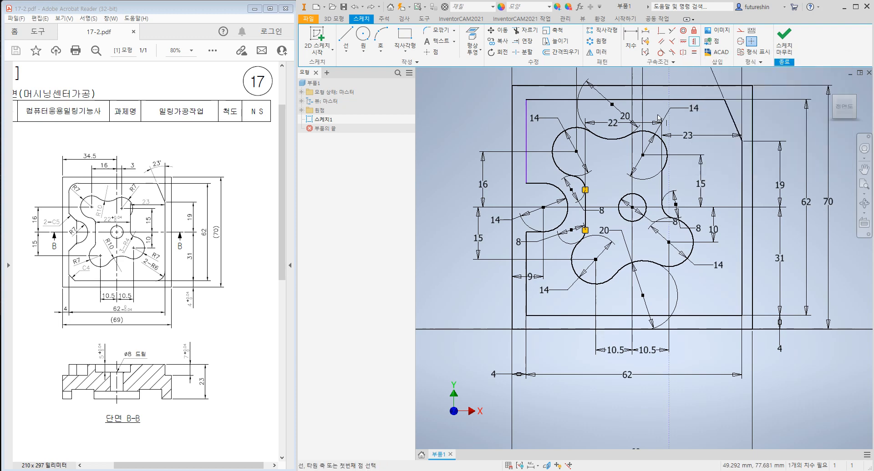
click(527, 269)
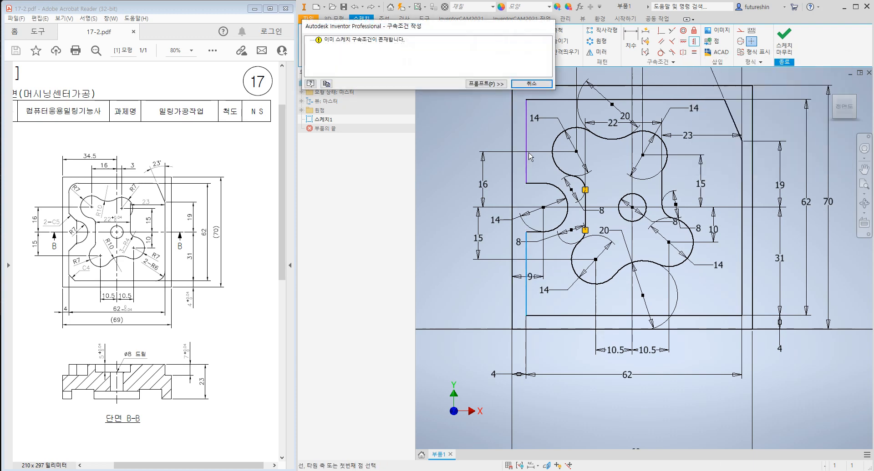
click(531, 84)
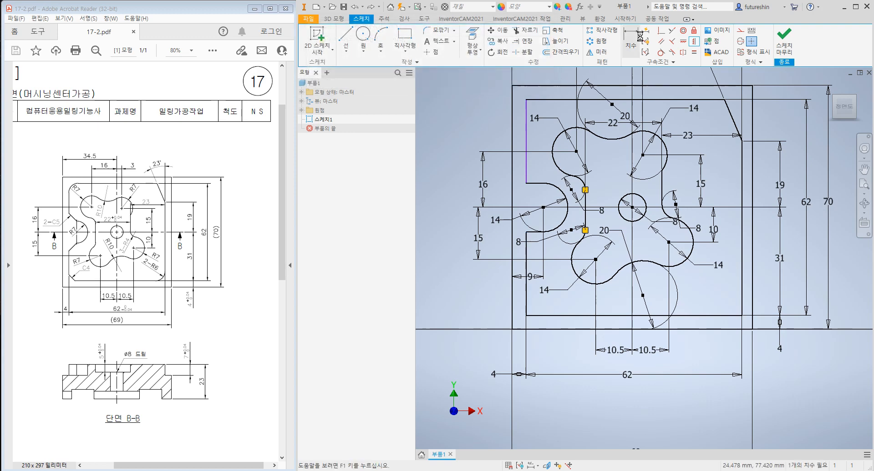
click(694, 41)
click(529, 149)
click(531, 84)
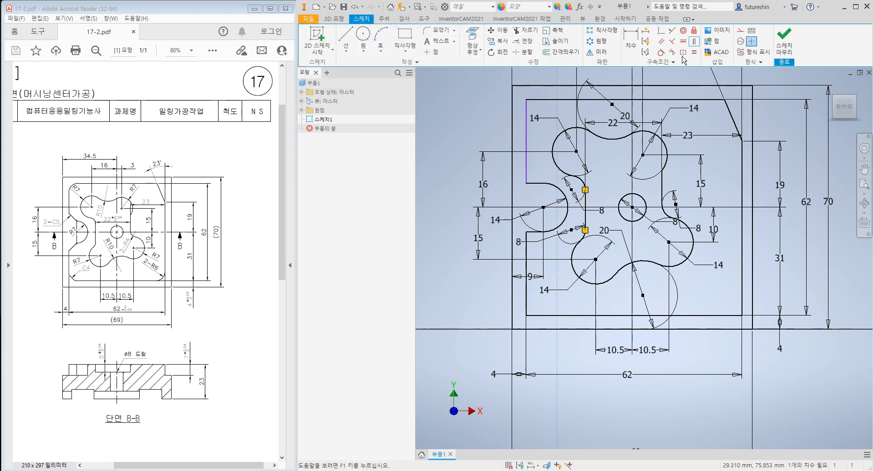
- Apply a collinear constraint between the inner outline's left edge segments above and below the notch
click(672, 32)
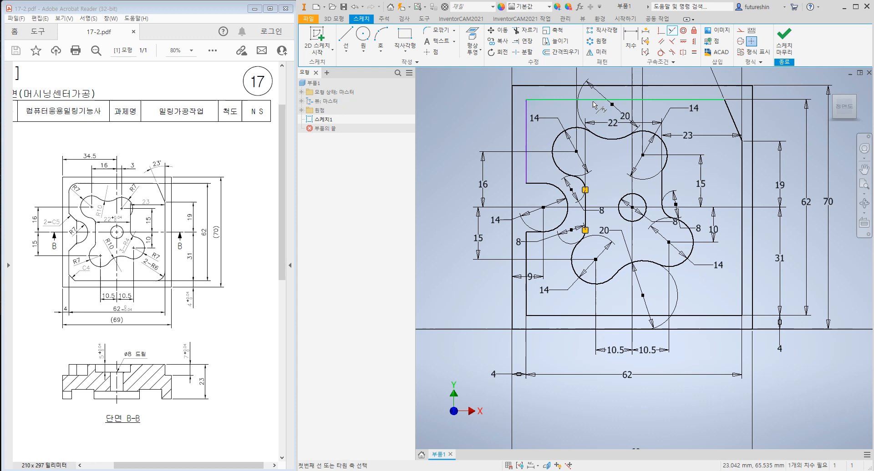
click(527, 147)
click(526, 253)
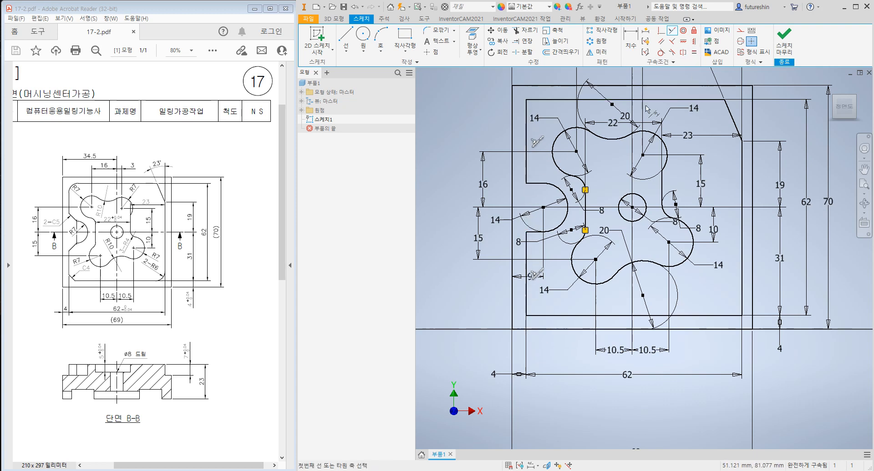
key(Escape)
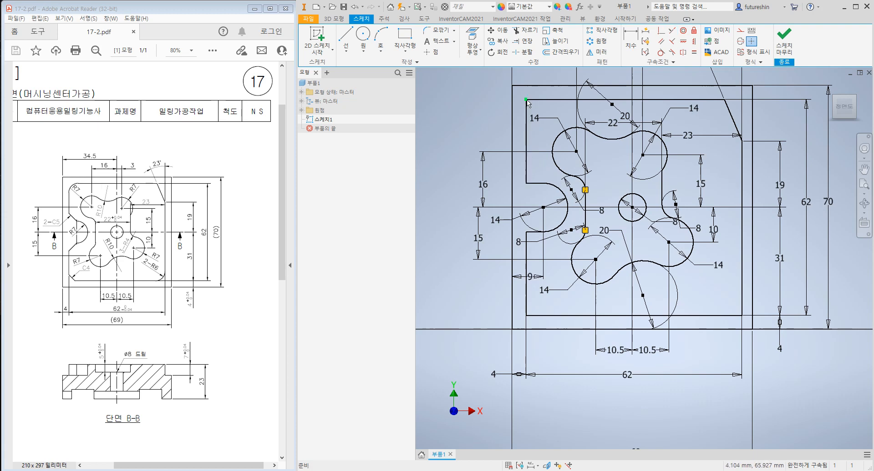
- Undo the collinear constraint, pull the inner outline's upper-left corner outward past the outer edge, and undo that move
key(ctrl+z)
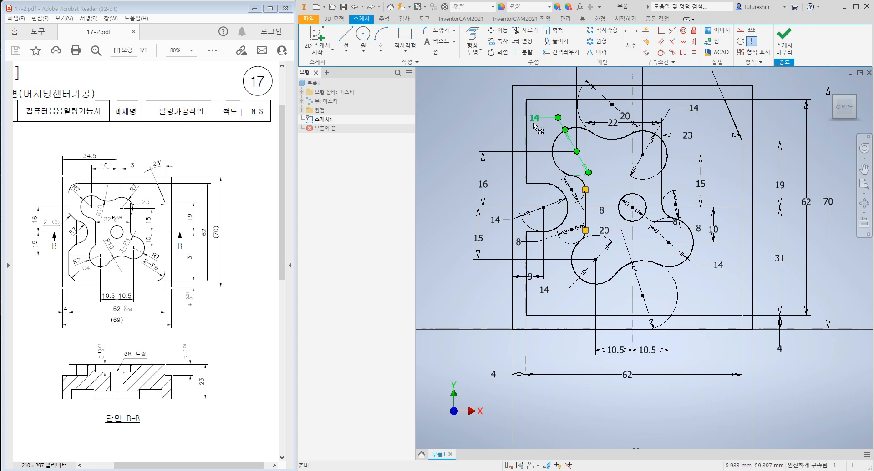
drag(526, 99, 489, 107)
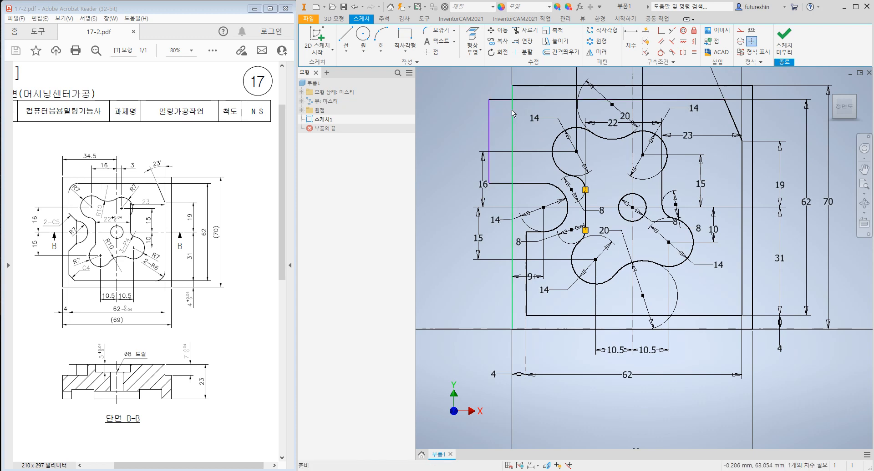
key(ctrl+z)
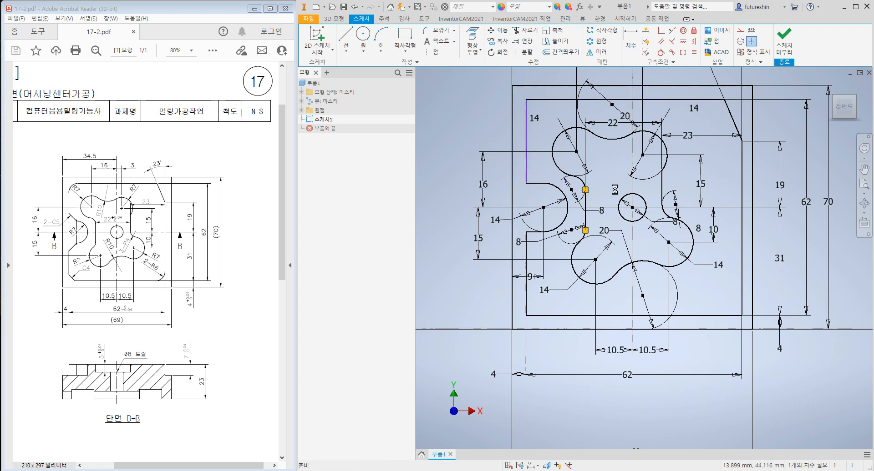
- Reapply the collinear constraint so the inner outline's upper left edge segment aligns with the lower left one
click(672, 31)
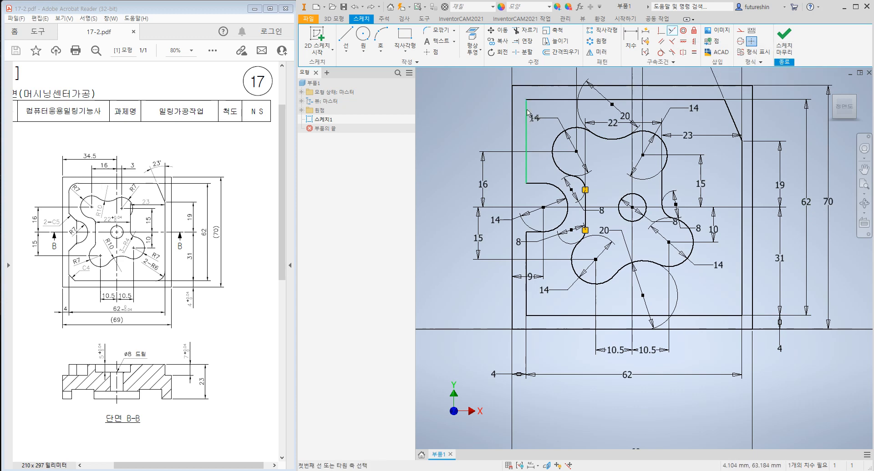
click(526, 147)
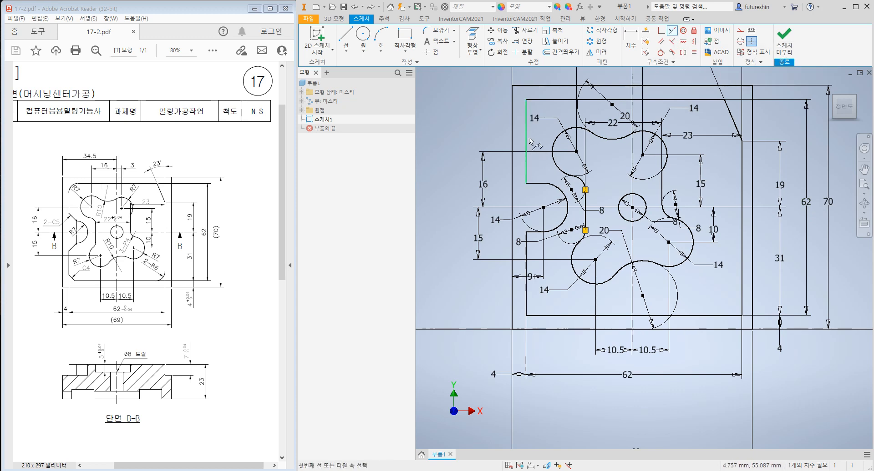
click(512, 277)
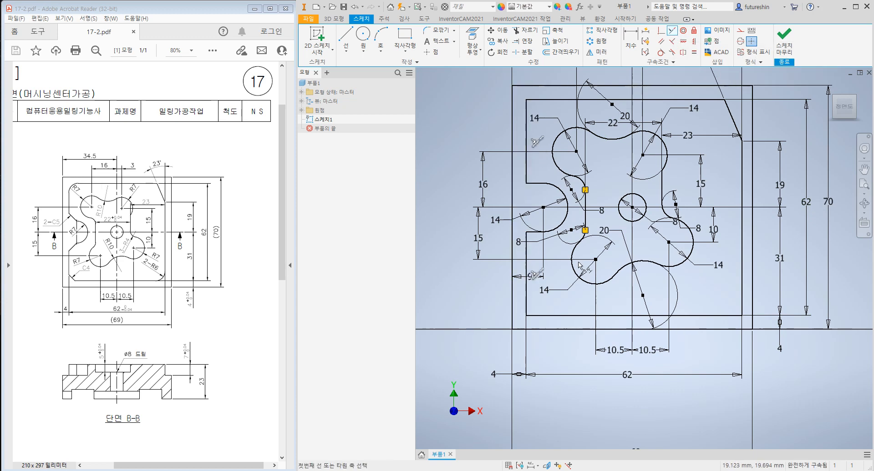
click(673, 31)
- Move the 69 mm overall width dimension up so it sits just below the 62 mm dimension
scroll(609, 390, up, 2)
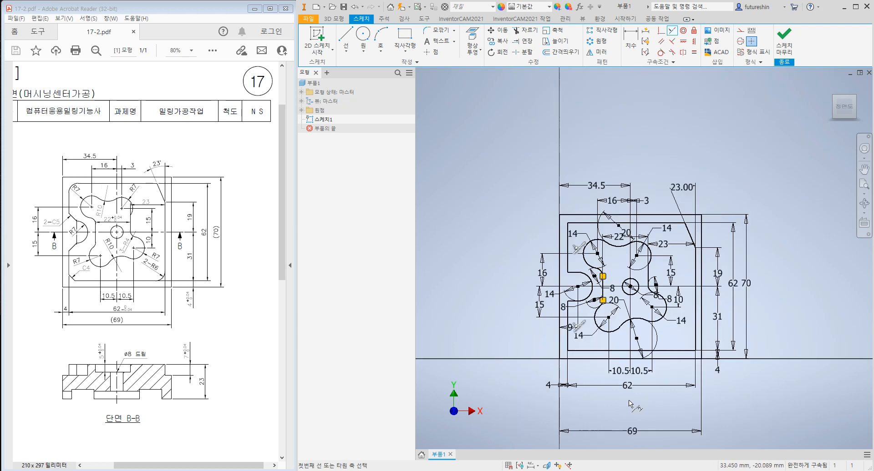
scroll(610, 390, down, 3)
key(Escape)
drag(616, 429, 615, 366)
click(659, 406)
scroll(637, 391, up, 1)
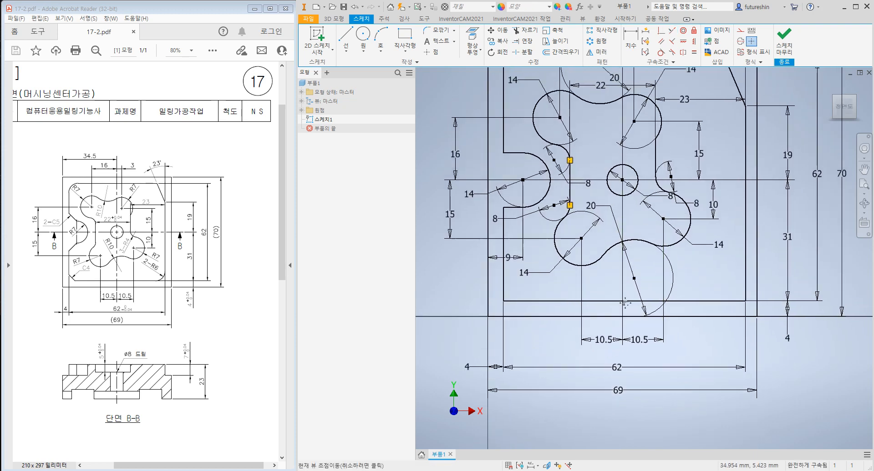
scroll(634, 337, down, 1)
scroll(655, 313, up, 1)
scroll(654, 313, down, 1)
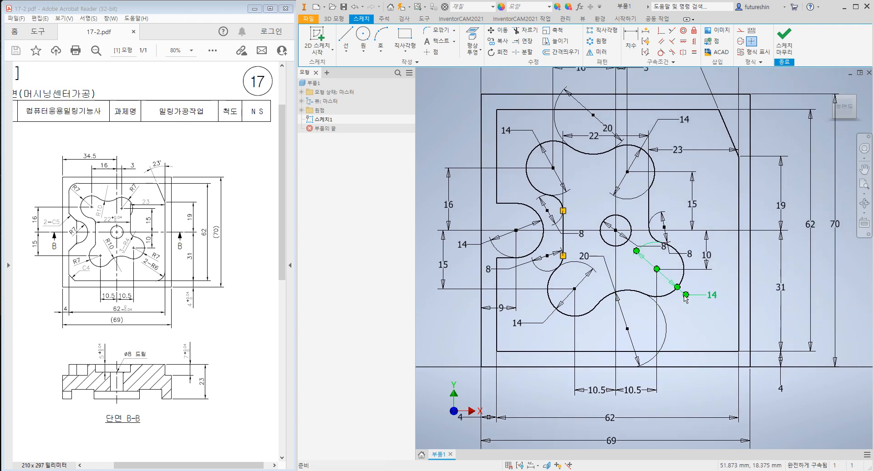
- Fillet the inner outline's upper-left and lower-right corners with a 6 mm radius
click(440, 34)
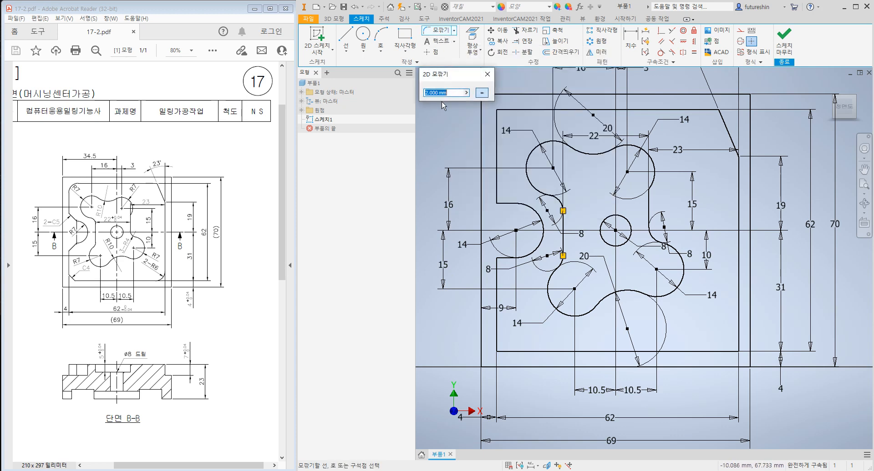
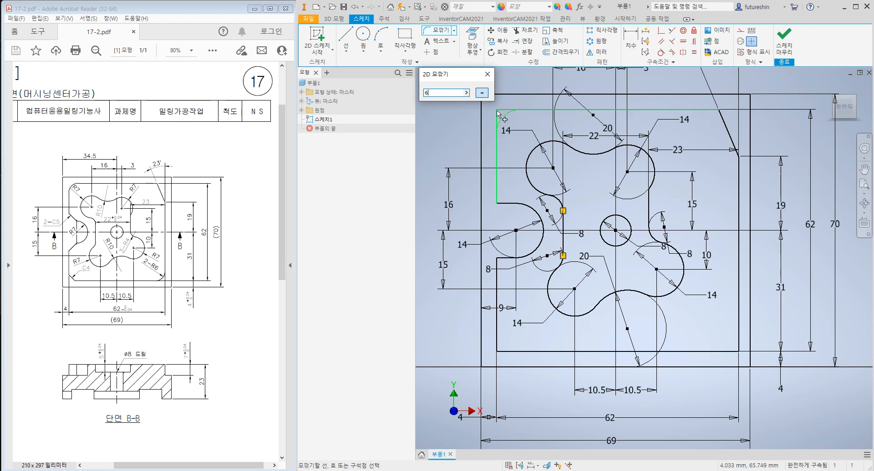
mouse_move(511, 127)
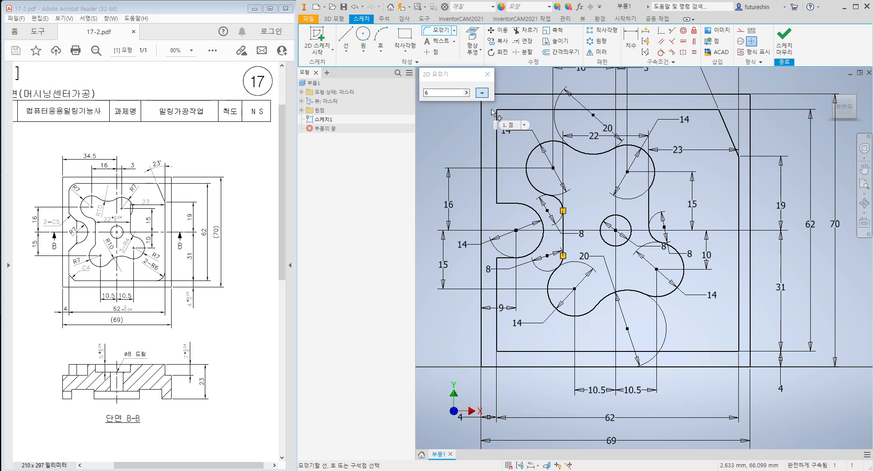
click(511, 126)
mouse_move(712, 294)
middle_down()
mouse_move(713, 322)
mouse_move(692, 283)
middle_up()
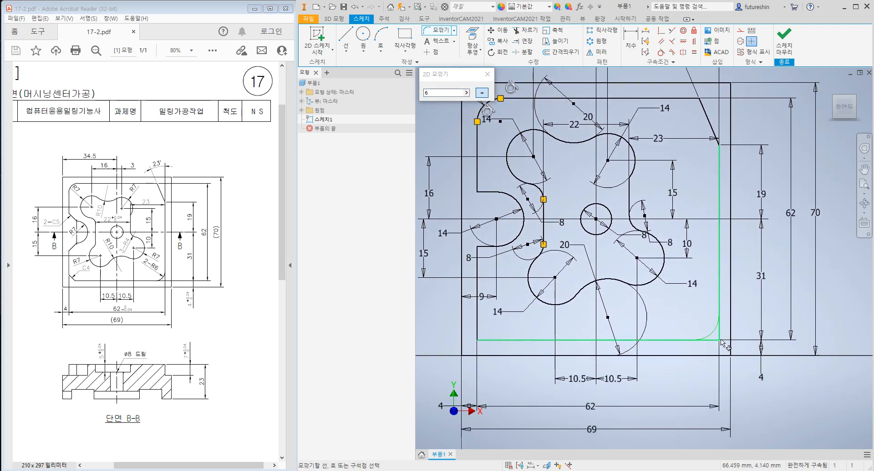
click(721, 342)
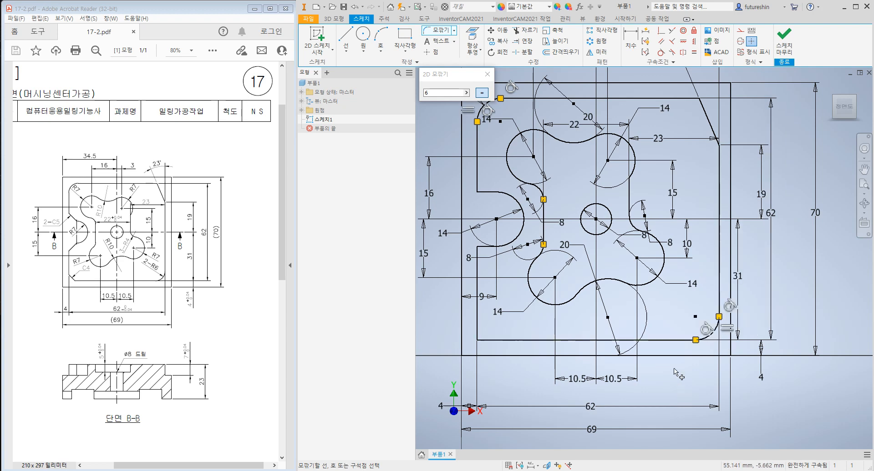
middle_drag(669, 312, 711, 341)
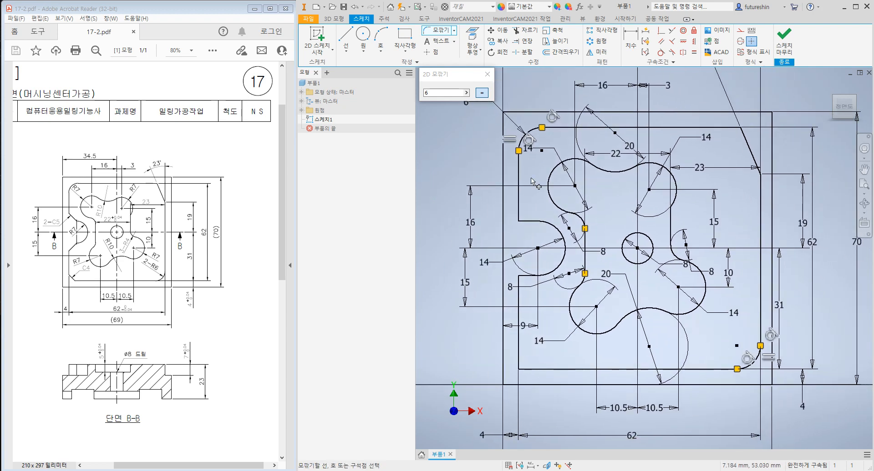
- Set the 2D chamfer to an equal distance of 5 mm
click(491, 81)
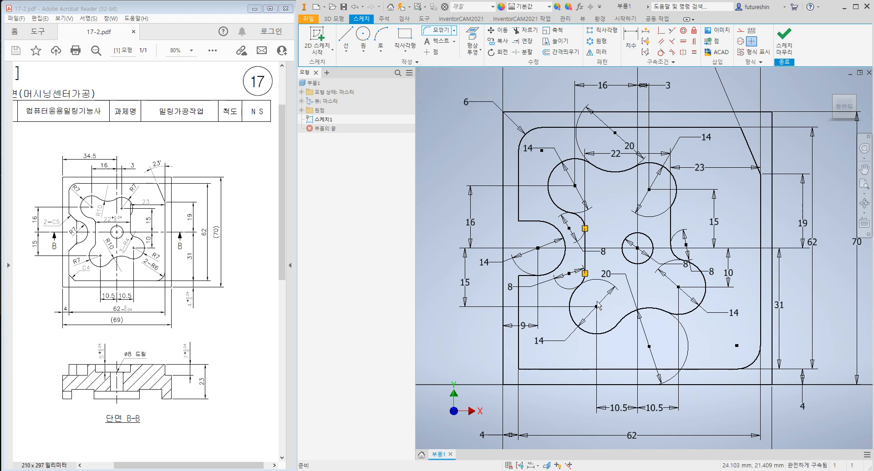
middle_drag(576, 319, 543, 290)
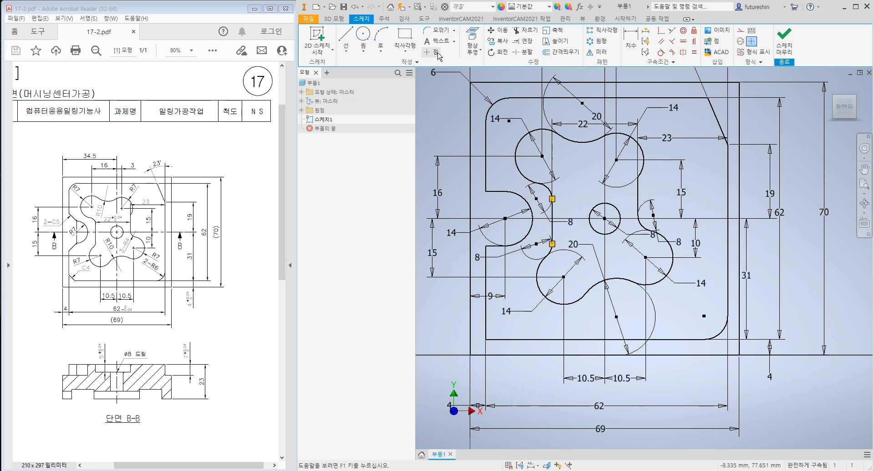
click(454, 32)
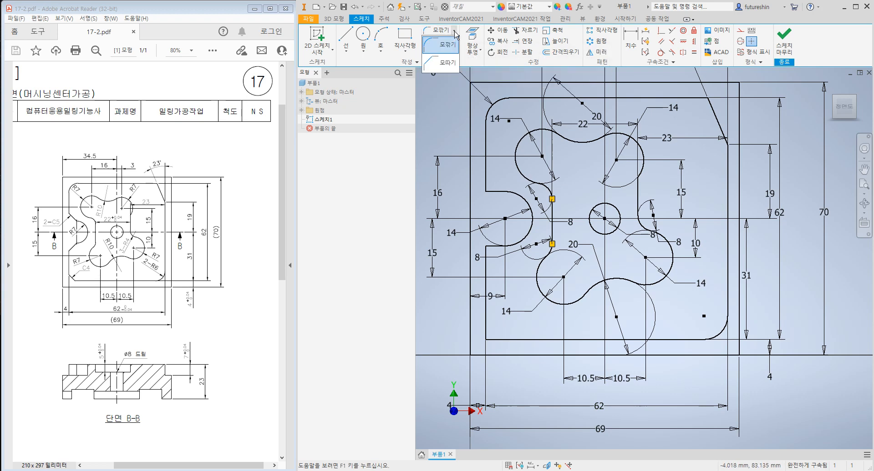
click(440, 63)
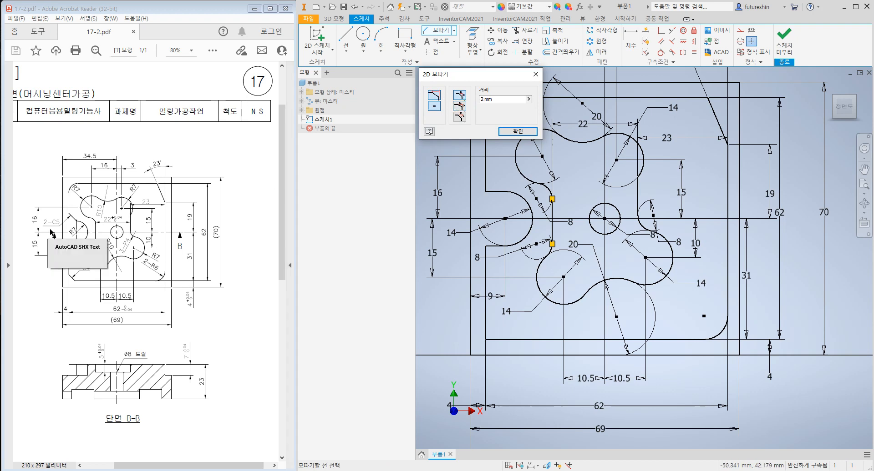
click(463, 97)
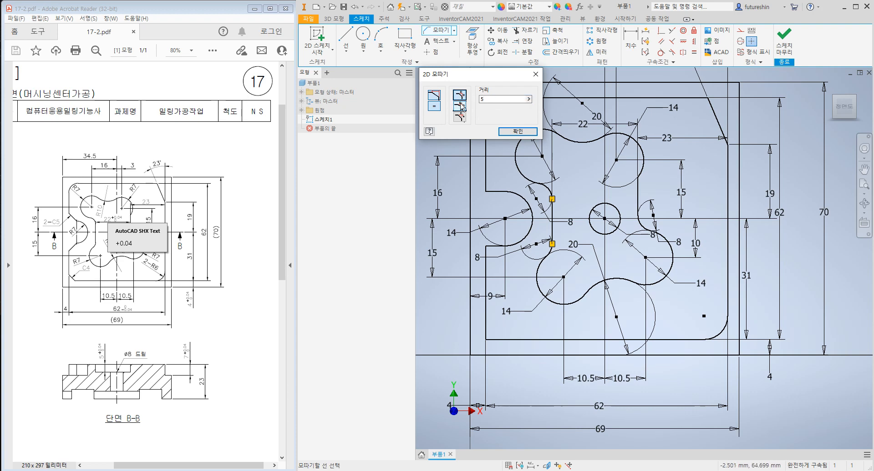
click(519, 131)
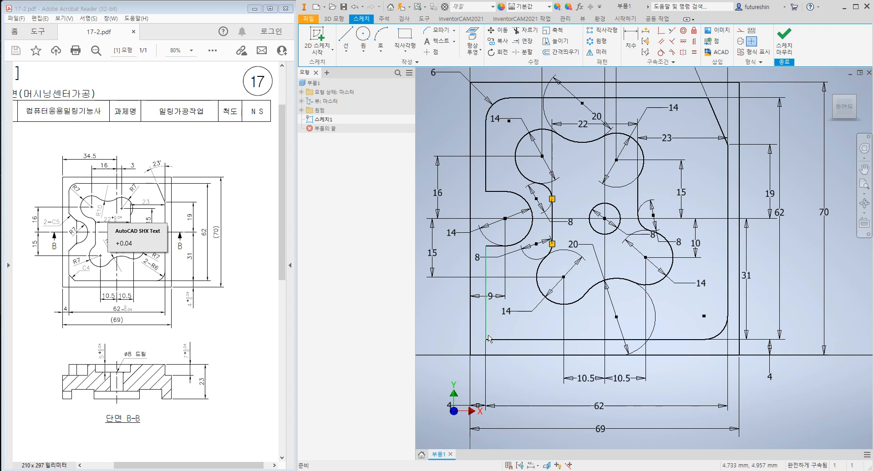
- Try to chamfer the inner outline's lower-left corner by 5 mm, and undo that chamfer
click(486, 339)
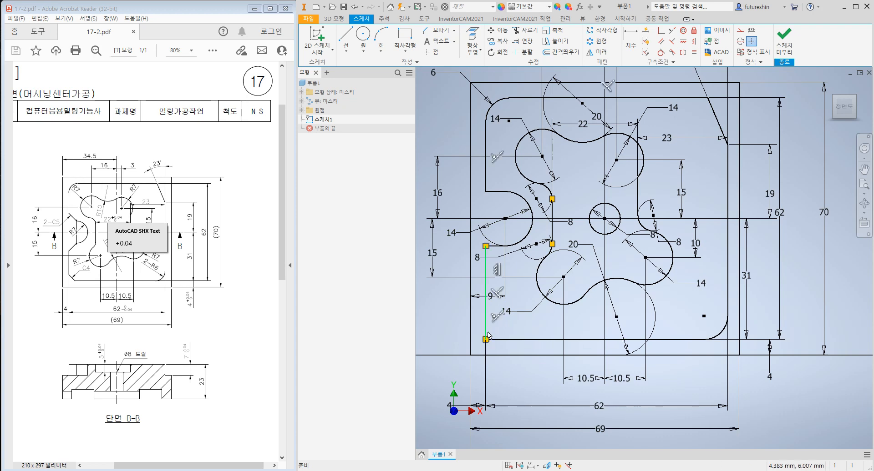
click(486, 339)
key(Escape)
click(437, 30)
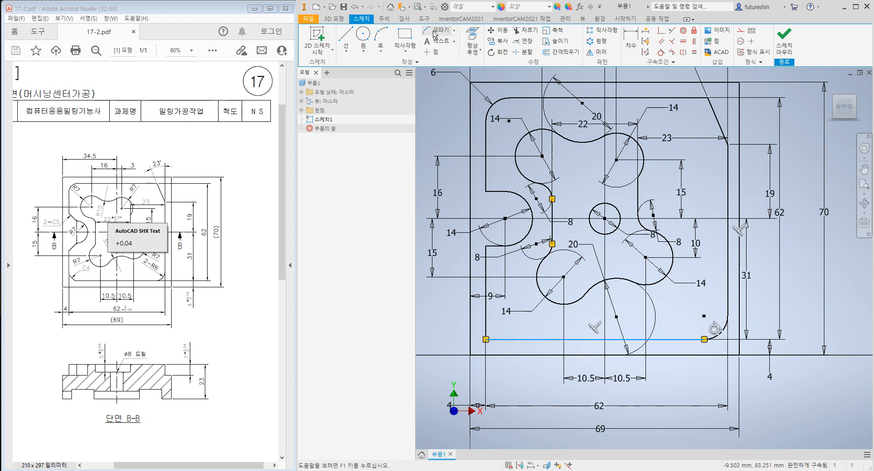
click(485, 320)
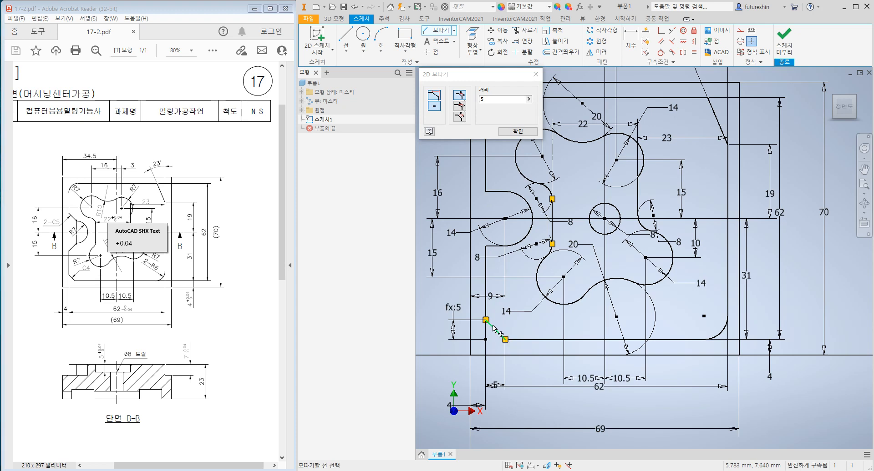
key(Escape)
key(ctrl+z)
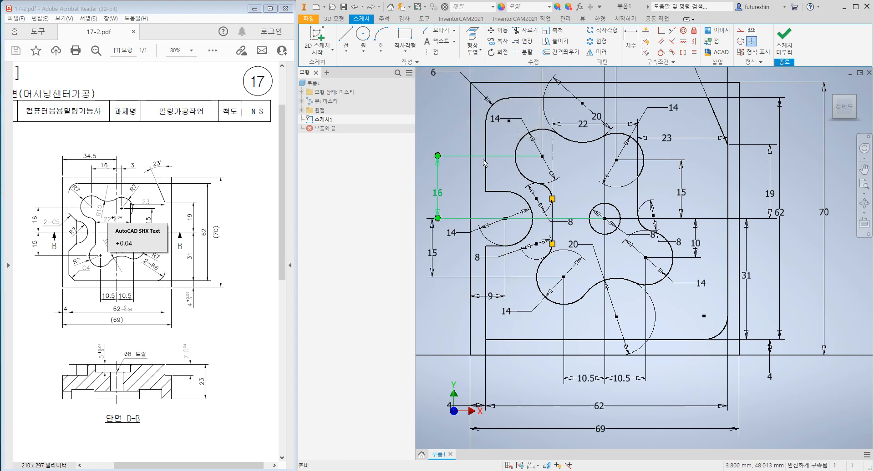
- Chamfer by 5 mm the inner outline's lower-left corner and both corners where its left edge meets the rounded notch
key(Return)
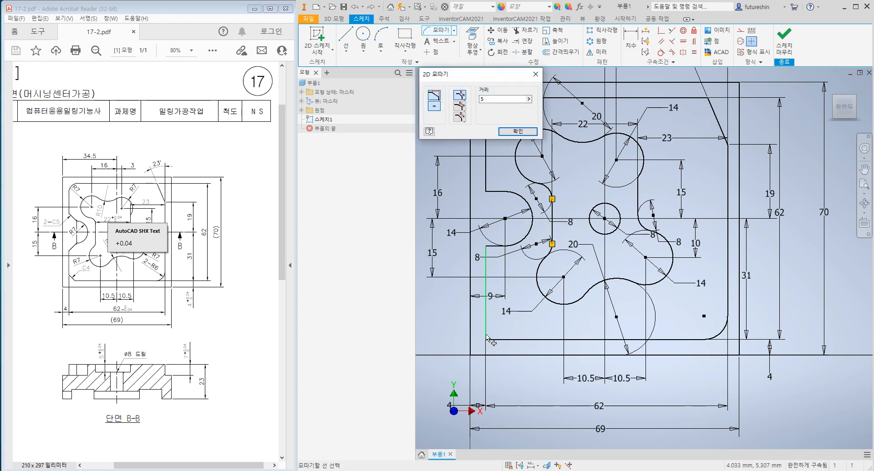
click(485, 331)
click(491, 339)
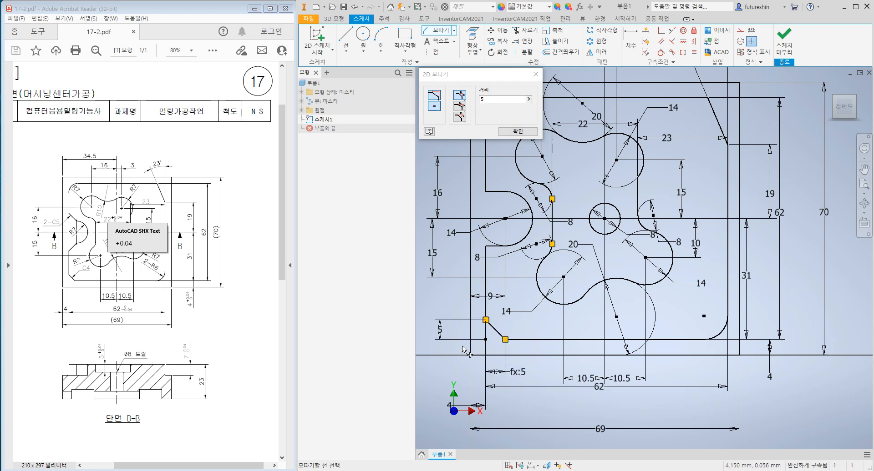
middle_drag(457, 305, 479, 344)
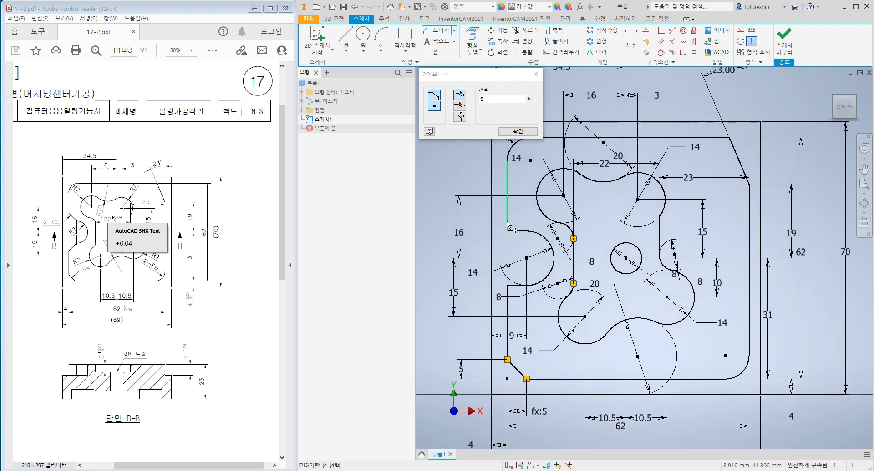
click(515, 231)
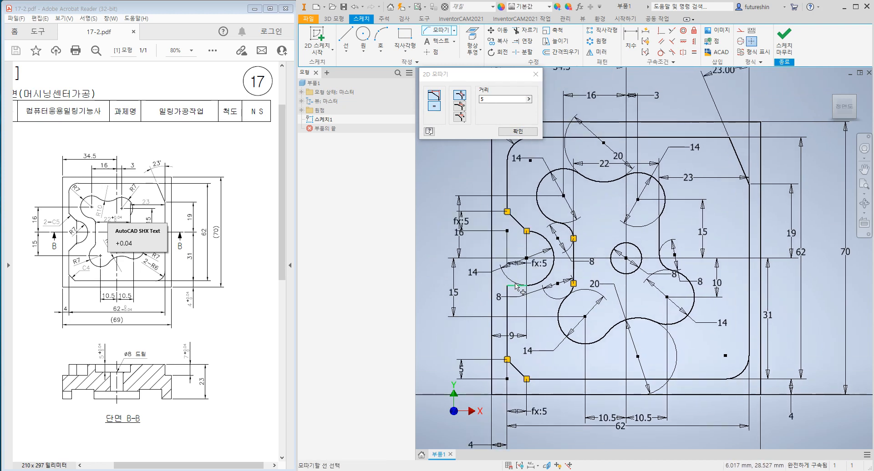
click(509, 309)
middle_drag(546, 320, 528, 309)
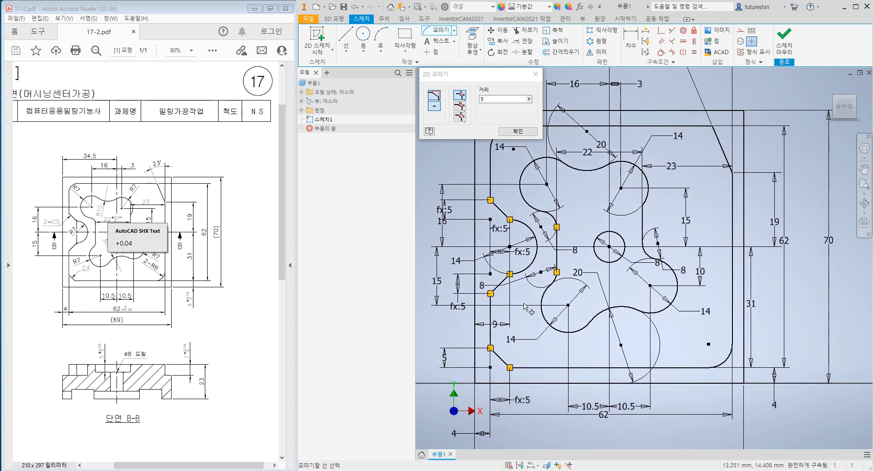
click(516, 132)
- Move the 62 mm width dimension down so it lines up with the 4 mm offset dimension beside it
middle_drag(563, 357, 569, 314)
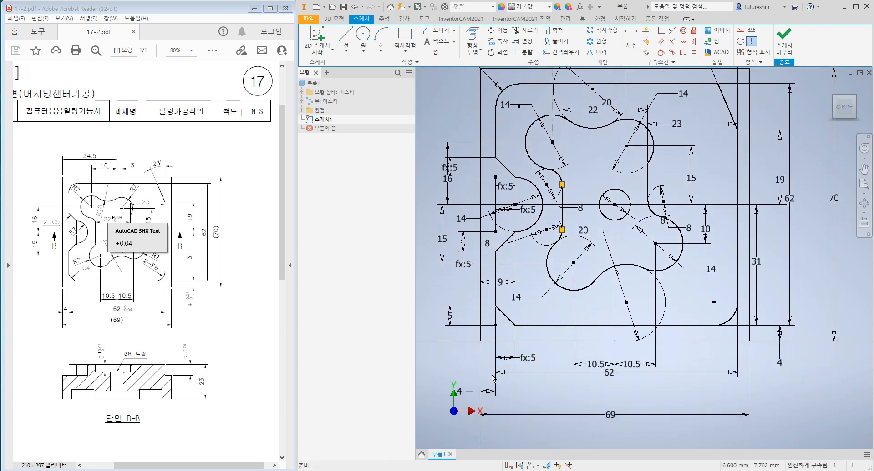
scroll(574, 322, up, 6)
scroll(595, 287, down, 8)
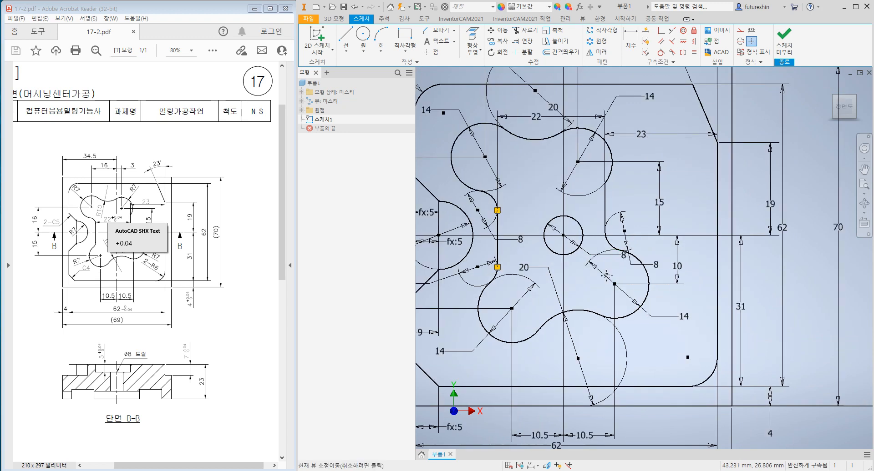
scroll(596, 285, up, 1)
mouse_move(605, 279)
middle_down()
mouse_move(668, 283)
mouse_move(658, 311)
middle_up()
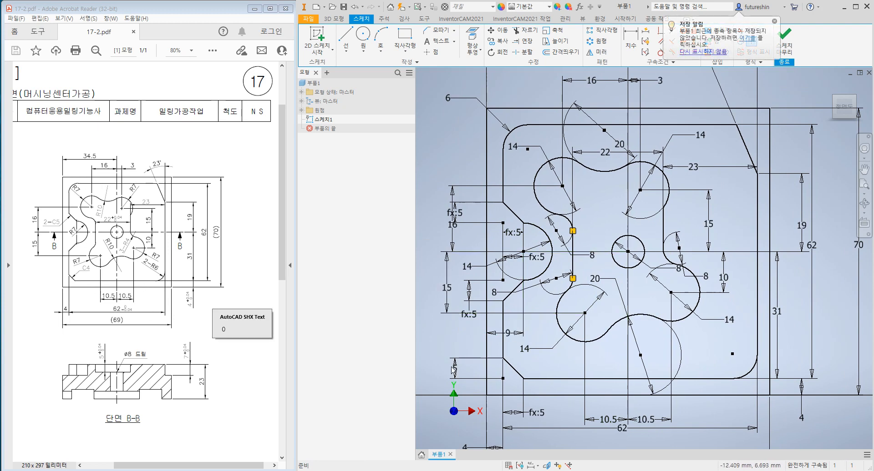
middle_drag(541, 394, 546, 374)
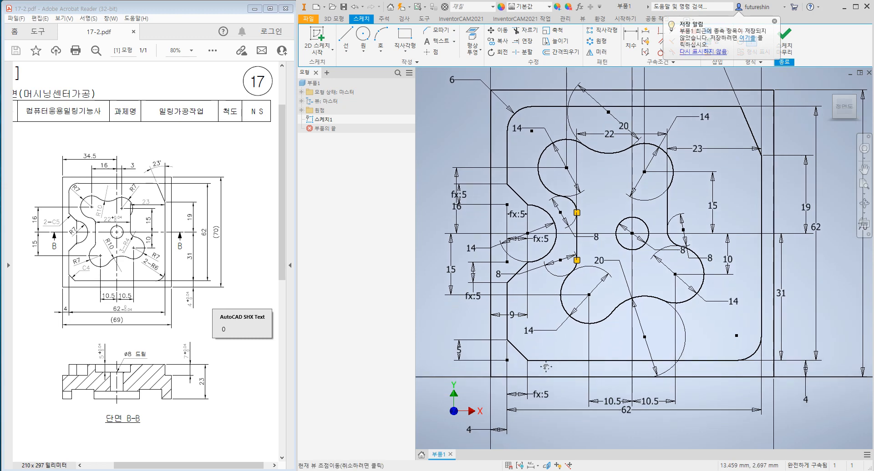
drag(630, 411, 628, 431)
middle_drag(617, 426, 617, 362)
click(619, 410)
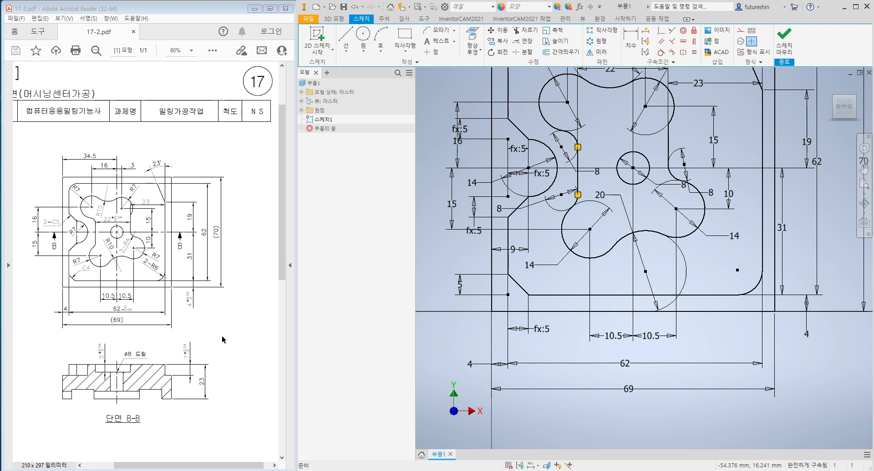
- Finish the milling part sketch and return to 3D modelling
middle_drag(577, 291, 581, 339)
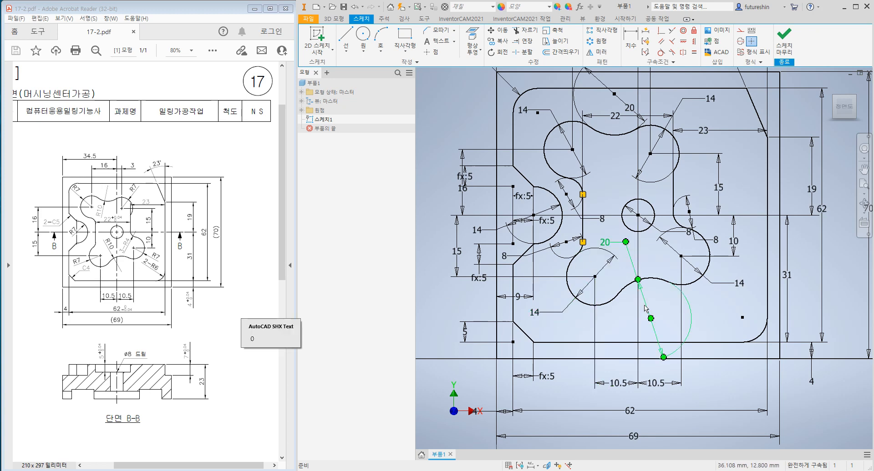
scroll(646, 311, down, 5)
scroll(646, 305, up, 4)
scroll(646, 301, down, 2)
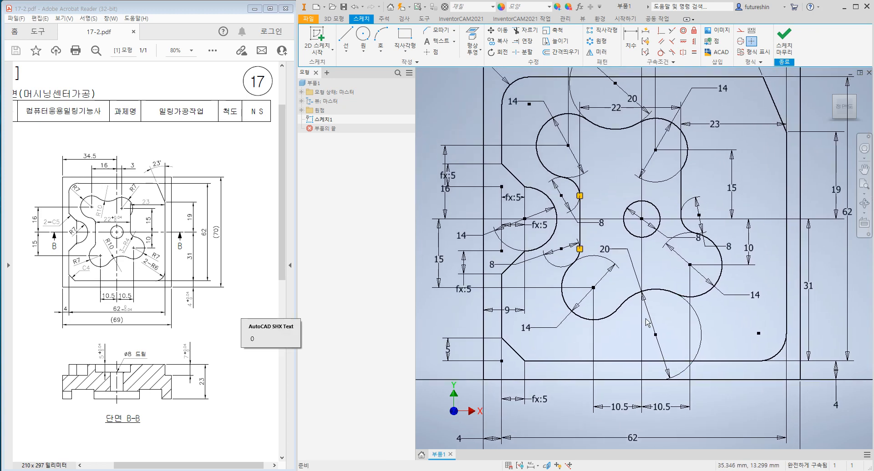
middle_drag(644, 294, 620, 298)
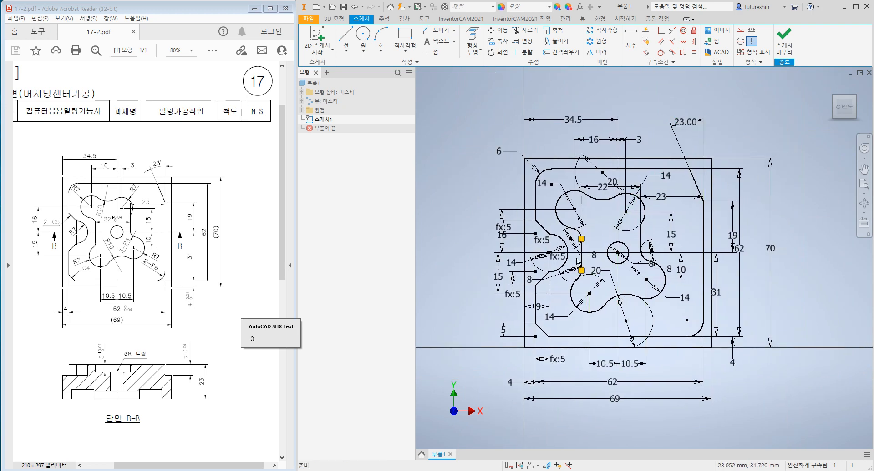
click(783, 38)
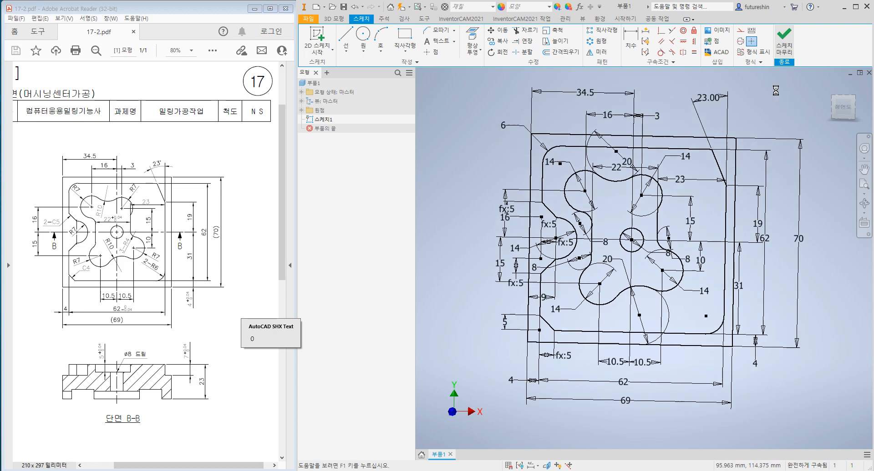
middle_click(756, 187)
middle_click(756, 187)
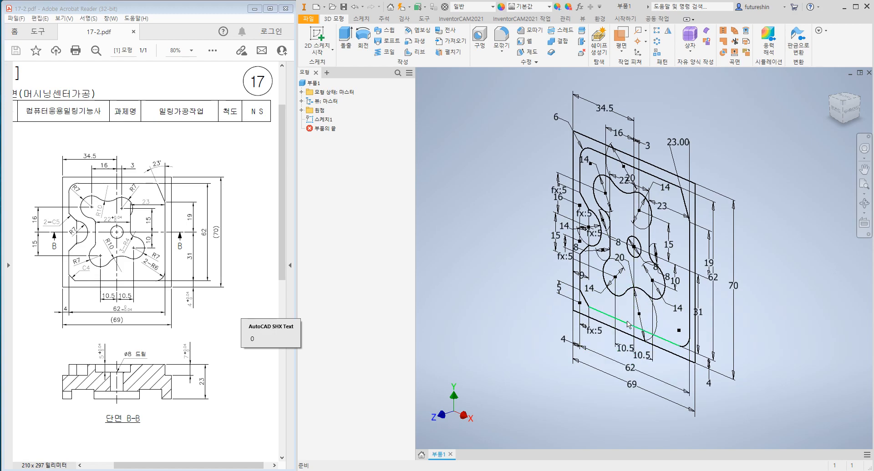
- Set the isometric view with the sketch lying flat and Z up as the fitted home view, and check it by orbiting away and back
shift+middle_drag(642, 313, 681, 405)
click(841, 108)
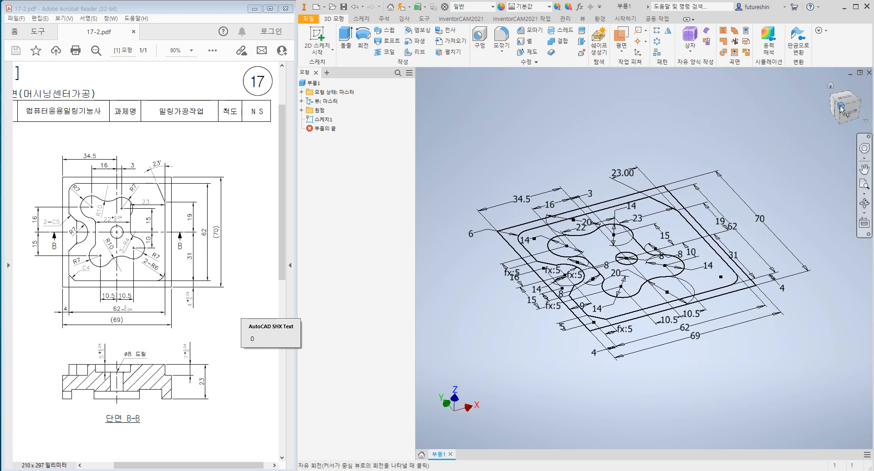
scroll(678, 259, up, 4)
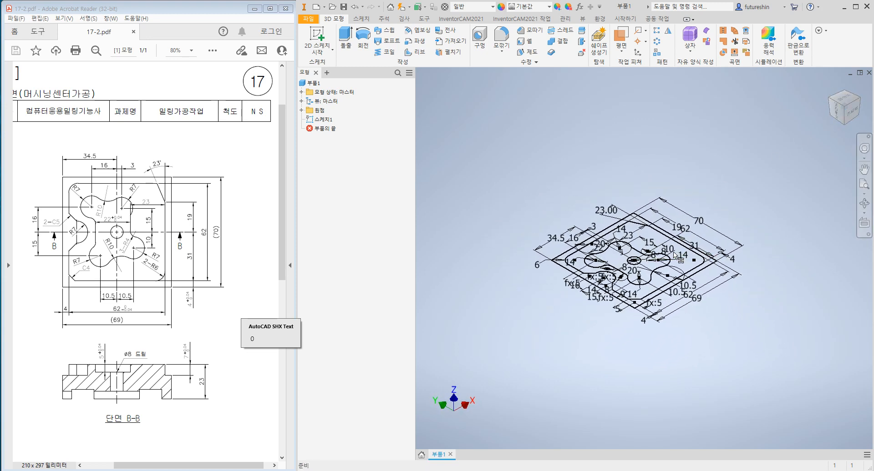
right_click(845, 109)
key(Escape)
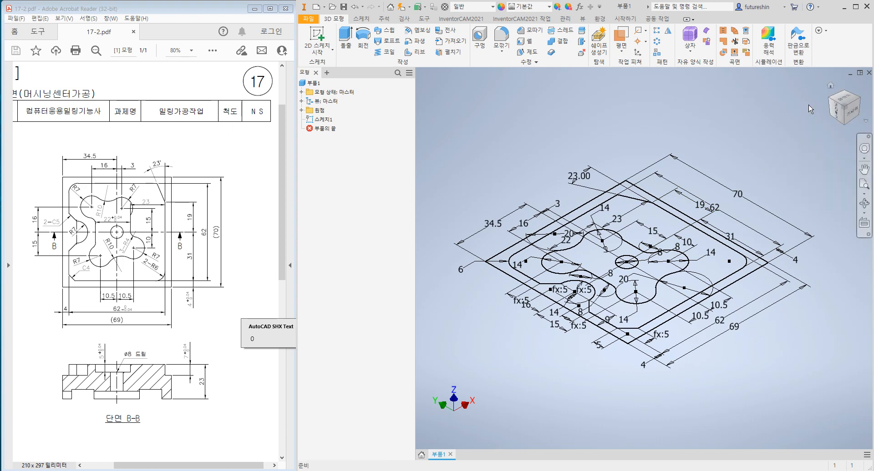
right_click(844, 111)
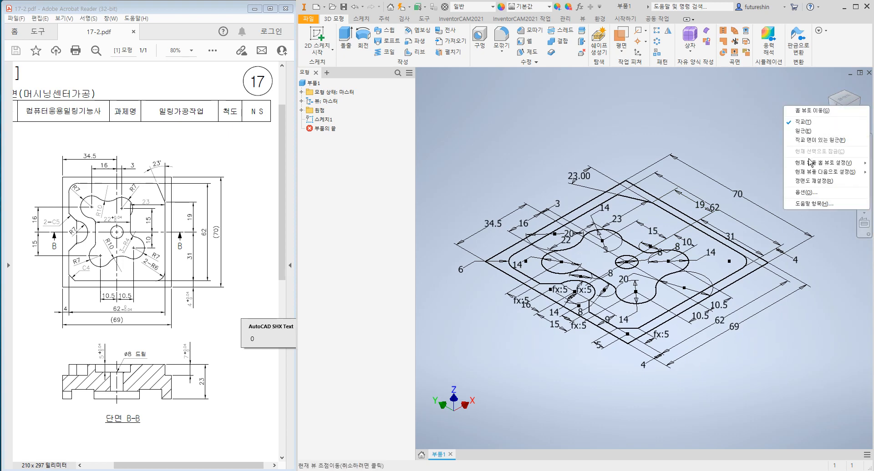
mouse_move(809, 168)
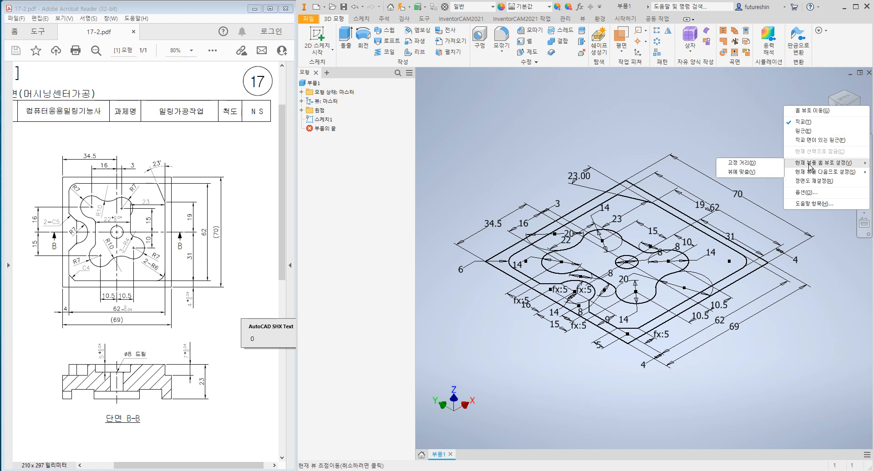
click(748, 173)
shift+middle_drag(682, 223, 637, 214)
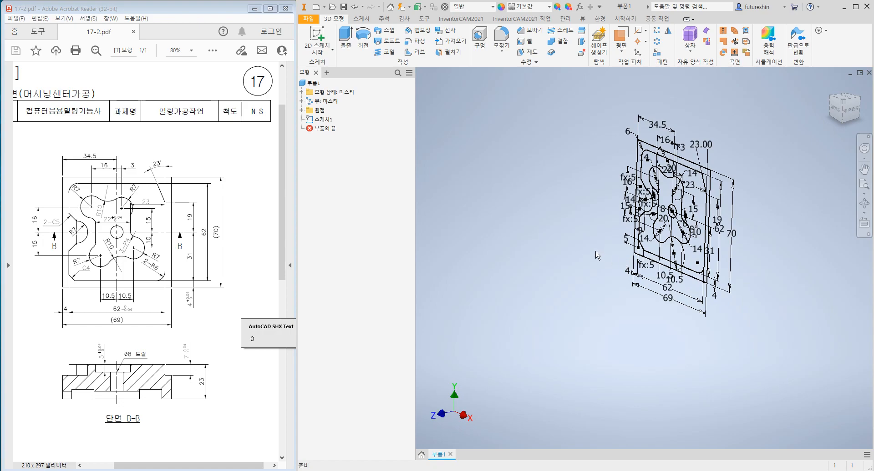
click(834, 91)
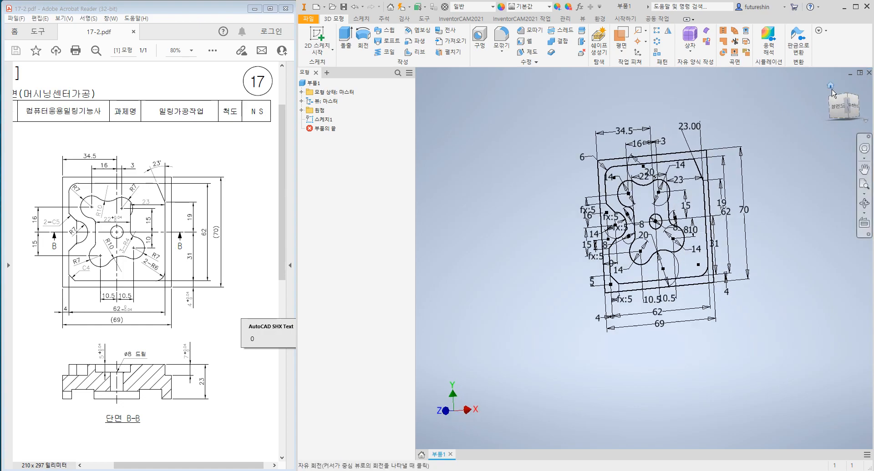
mouse_move(724, 300)
shift+middle_down()
mouse_move(724, 257)
mouse_move(682, 268)
mouse_move(651, 369)
shift+middle_up()
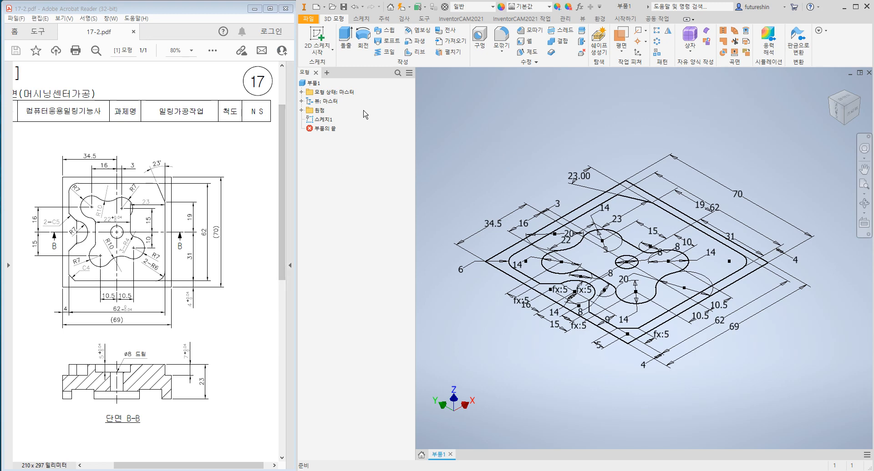
click(346, 37)
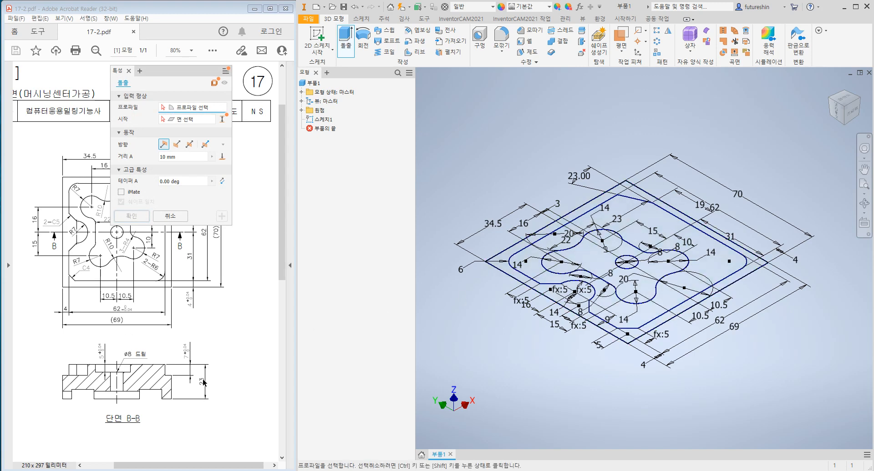
click(508, 272)
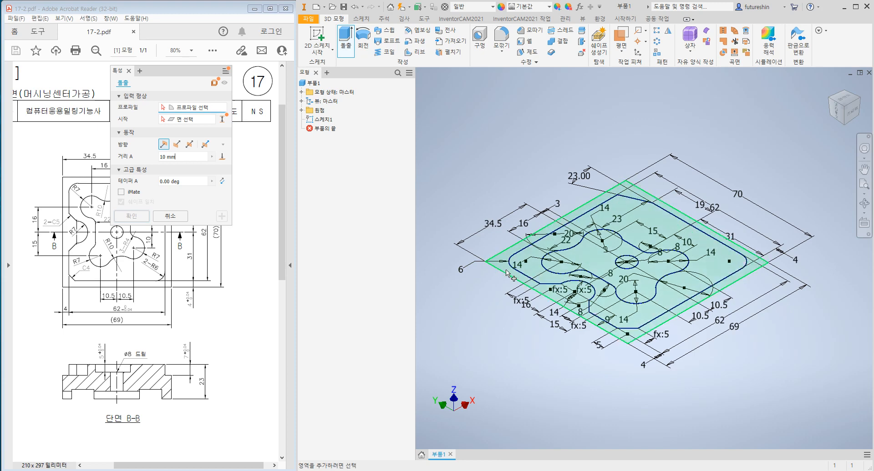
click(507, 273)
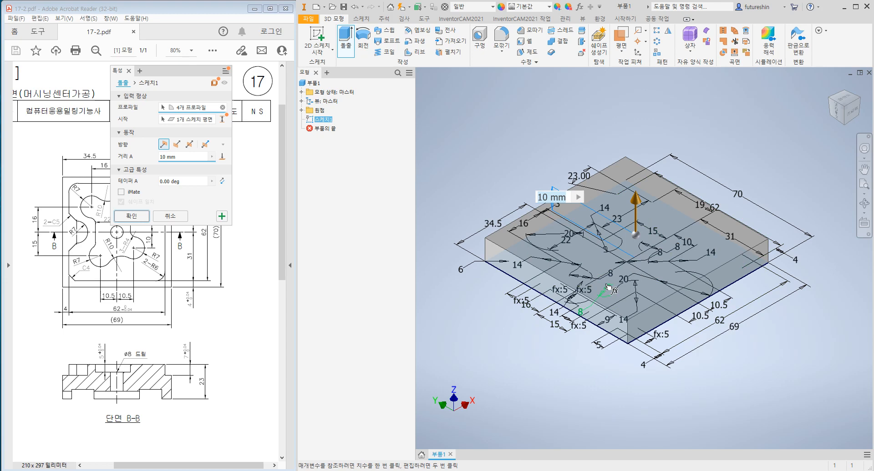
key(Escape)
key(e)
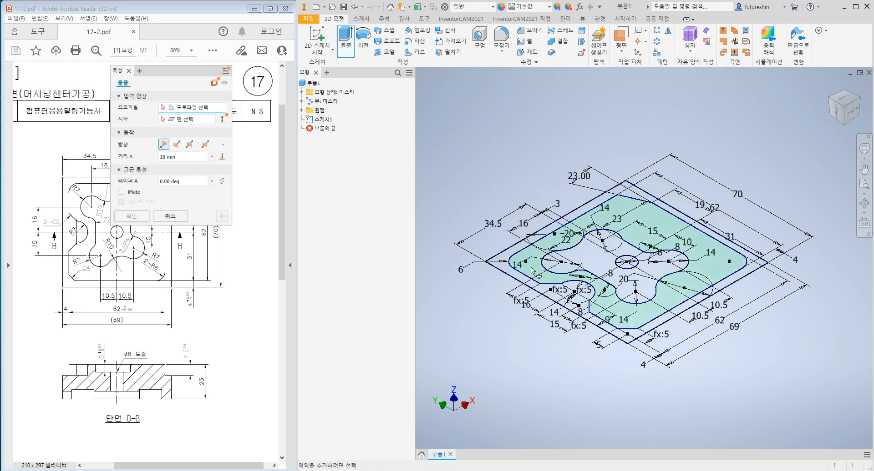
click(628, 262)
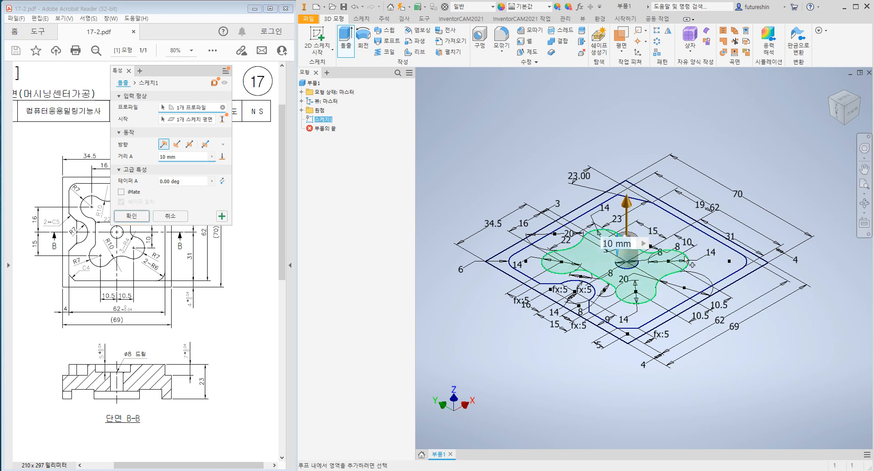
click(703, 260)
click(711, 244)
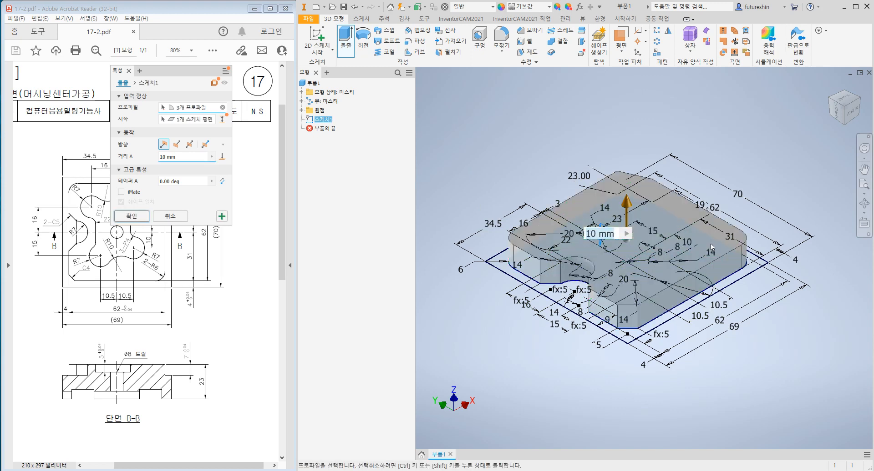
click(519, 283)
key(Escape)
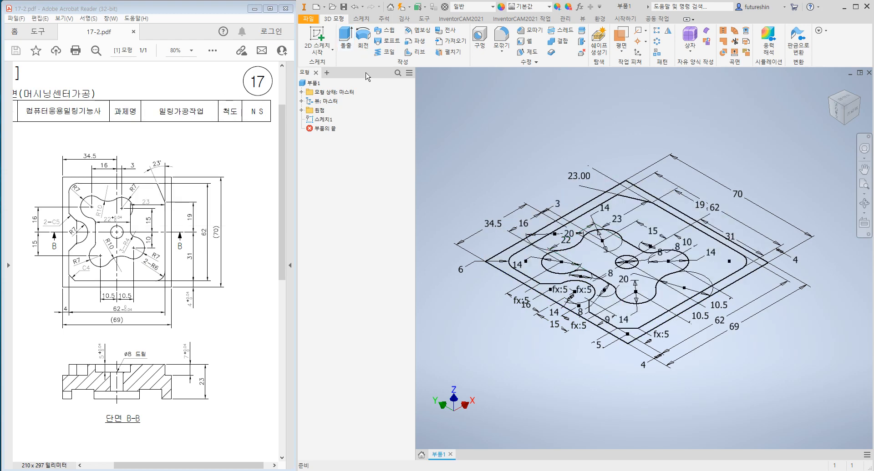
- Extrude the entire area inside the outer rectangle 23 mm downward from the sketch plane as the solid base block
click(347, 40)
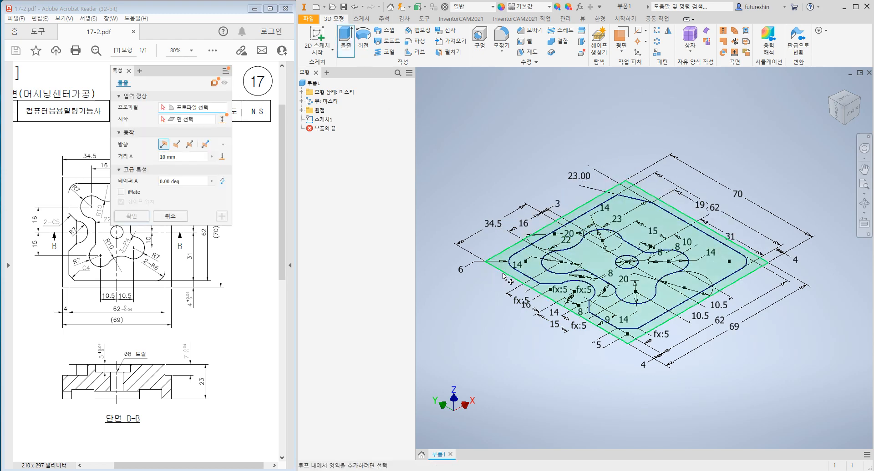
click(503, 274)
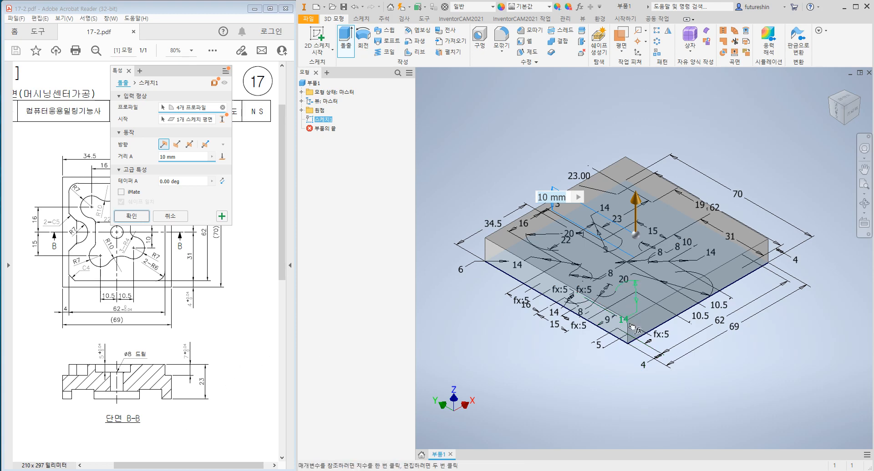
click(176, 145)
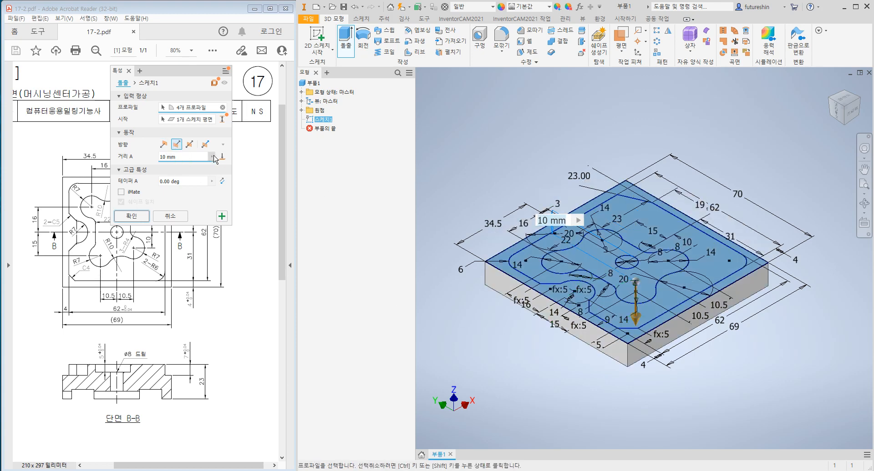
click(169, 157)
drag(635, 315, 634, 392)
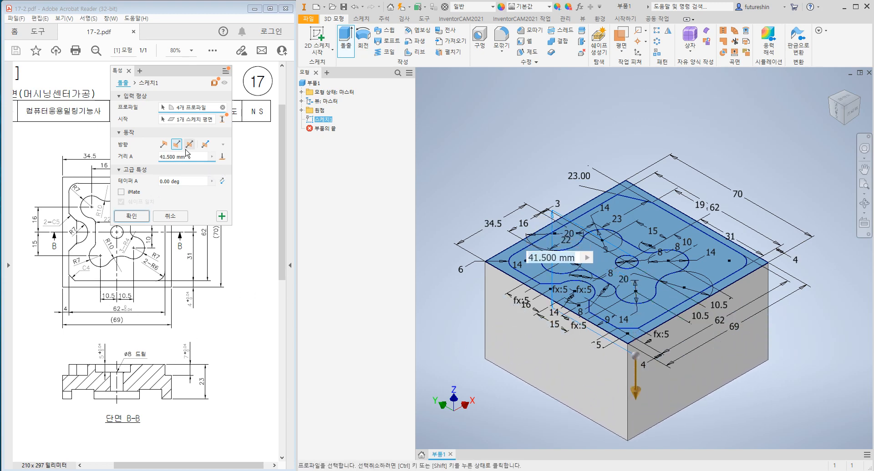
click(174, 158)
text(23)
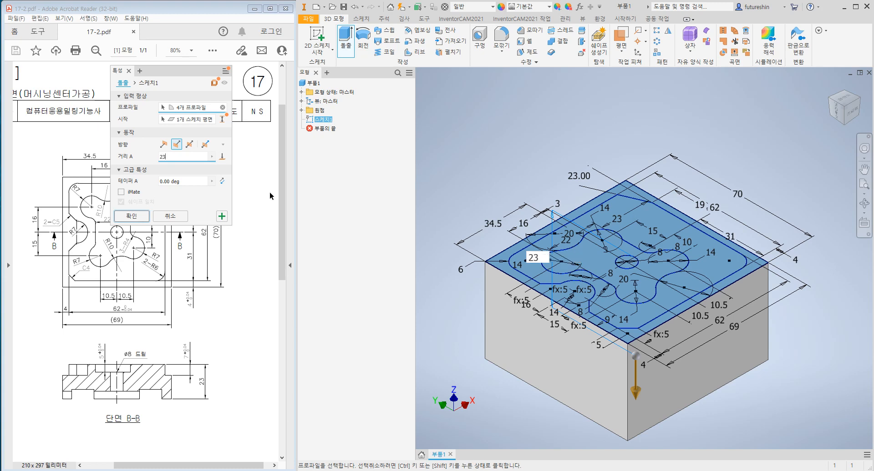
key(Return)
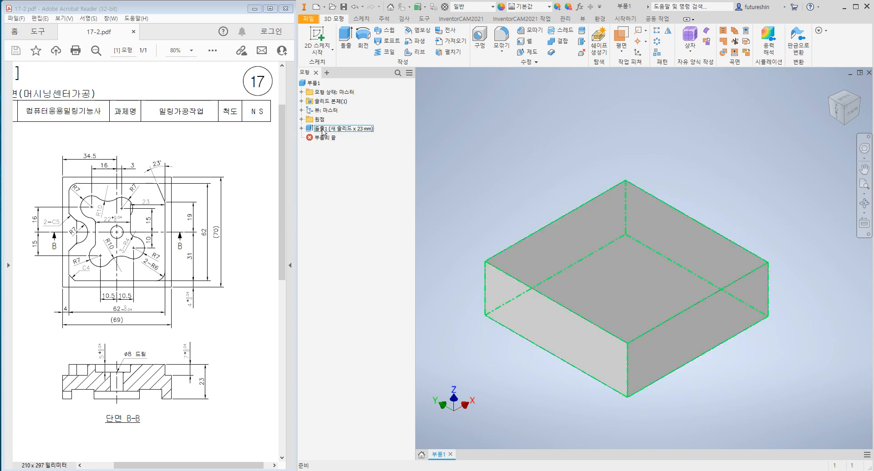
- Share the sketch used by the base block extrusion so its profiles can be reused for further features
click(301, 128)
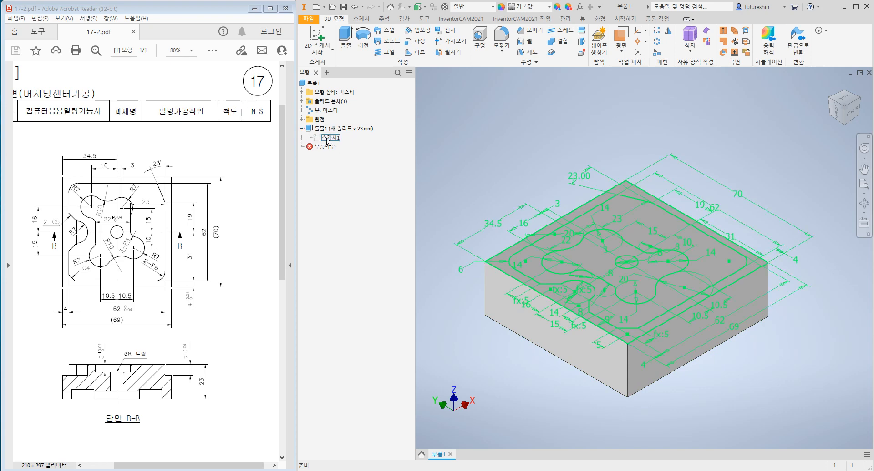
click(327, 137)
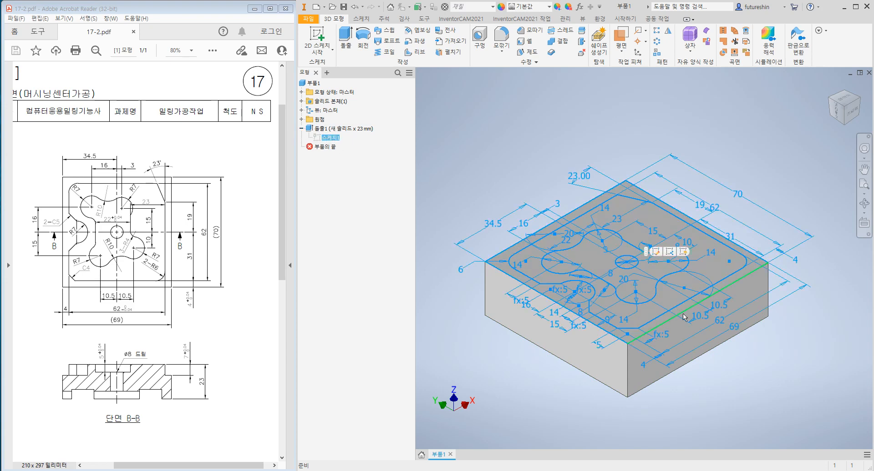
click(326, 159)
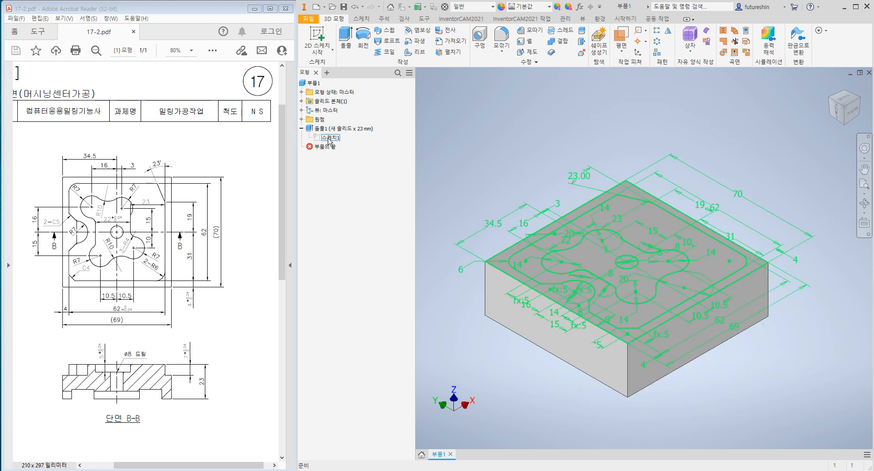
right_click(328, 139)
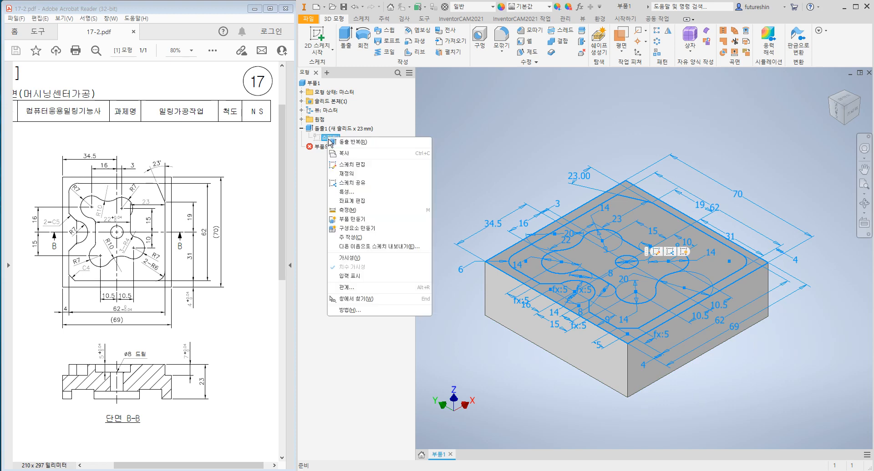
click(373, 185)
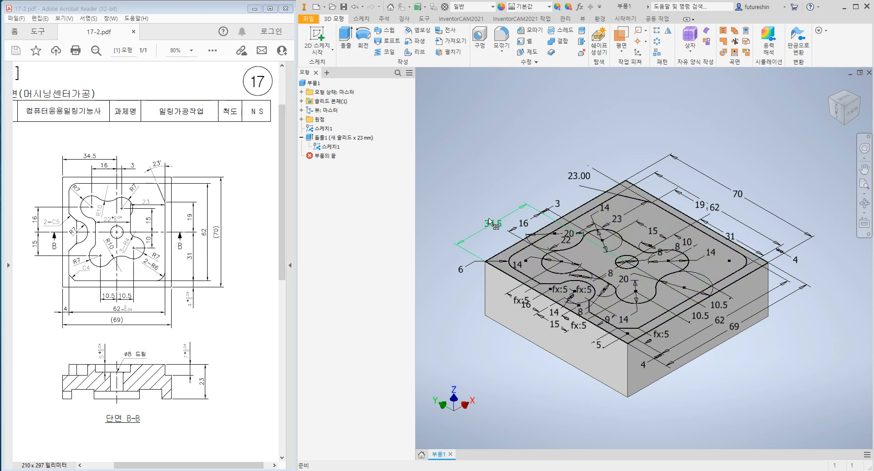
- Extrude the small centre circle as a downward cut through the whole block to form the drilled hole
click(345, 38)
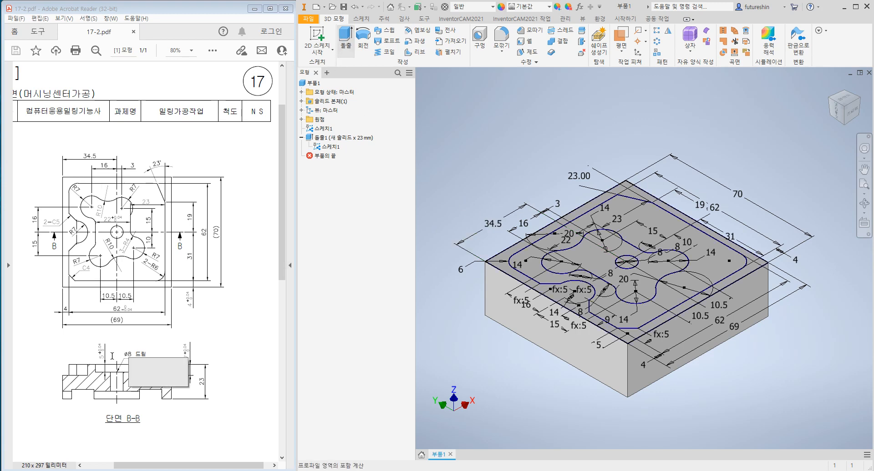
drag(162, 71, 250, 57)
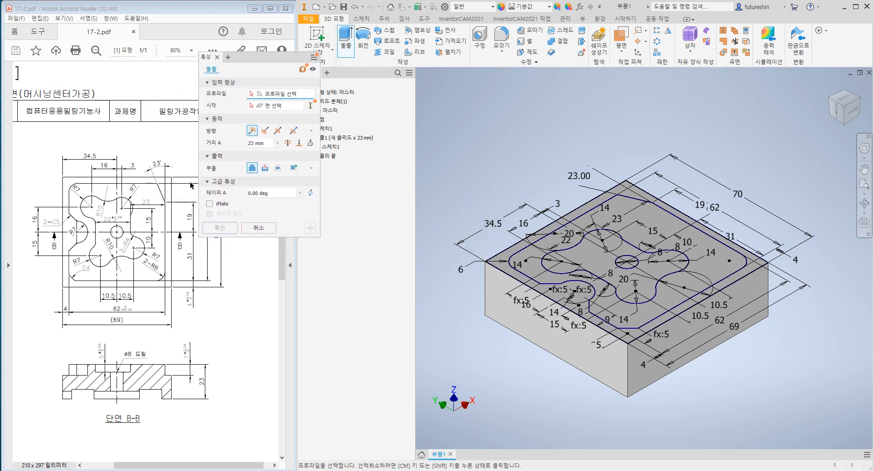
click(627, 259)
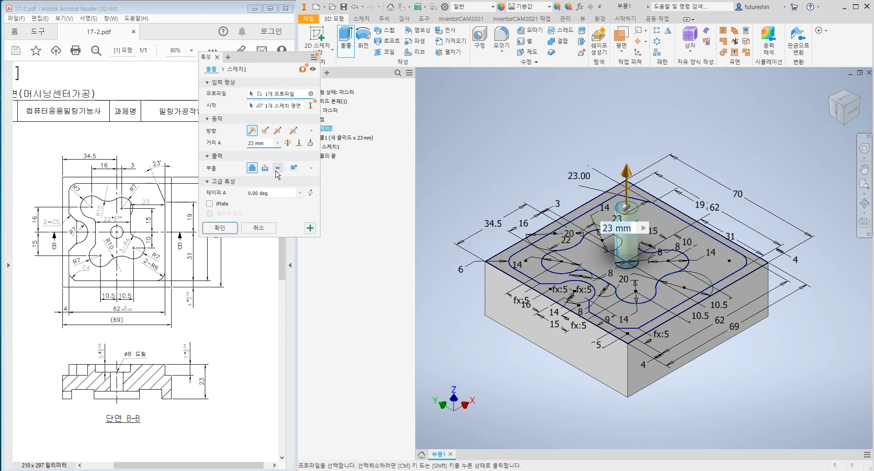
click(264, 168)
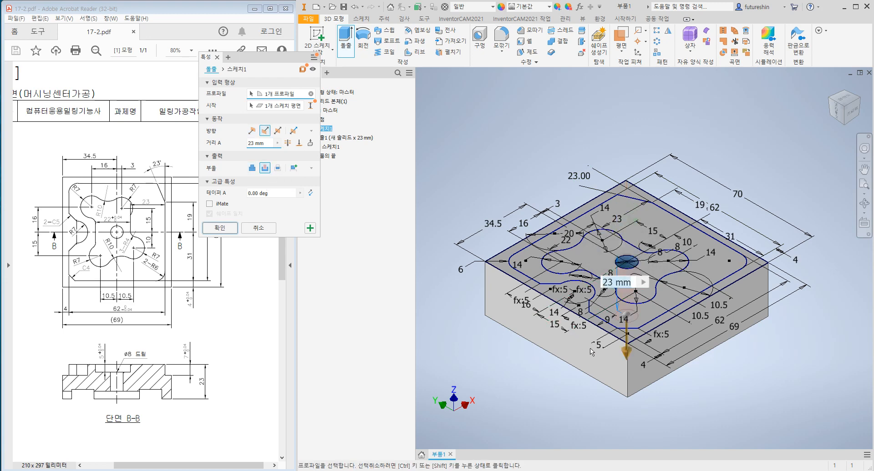
shift+middle_drag(584, 366, 593, 406)
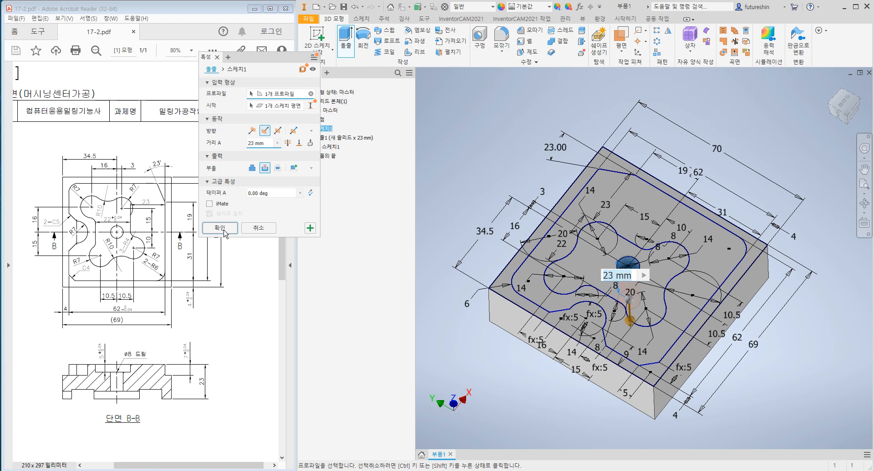
click(288, 143)
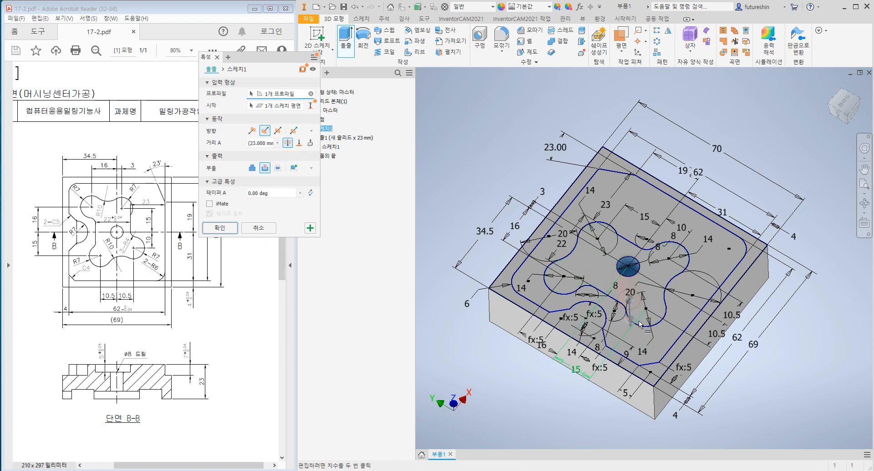
shift+middle_drag(573, 385, 620, 301)
key(F6)
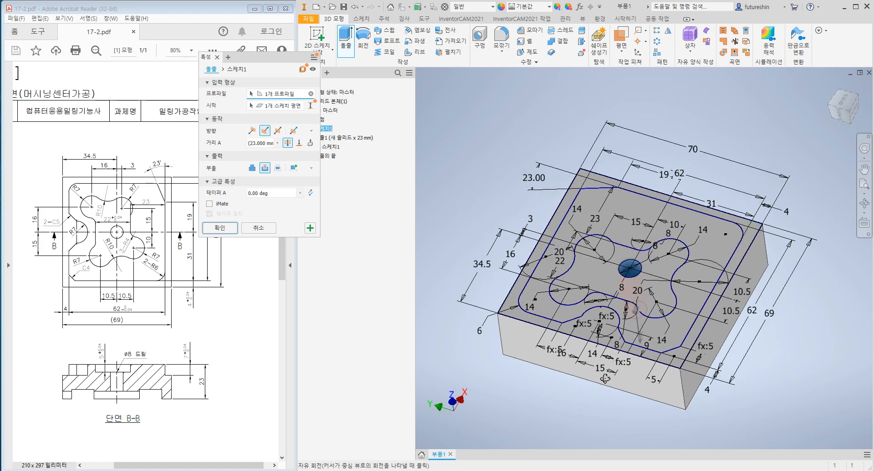
click(223, 232)
mouse_move(643, 342)
shift+middle_down()
mouse_move(622, 195)
mouse_move(646, 352)
shift+middle_up()
key(F6)
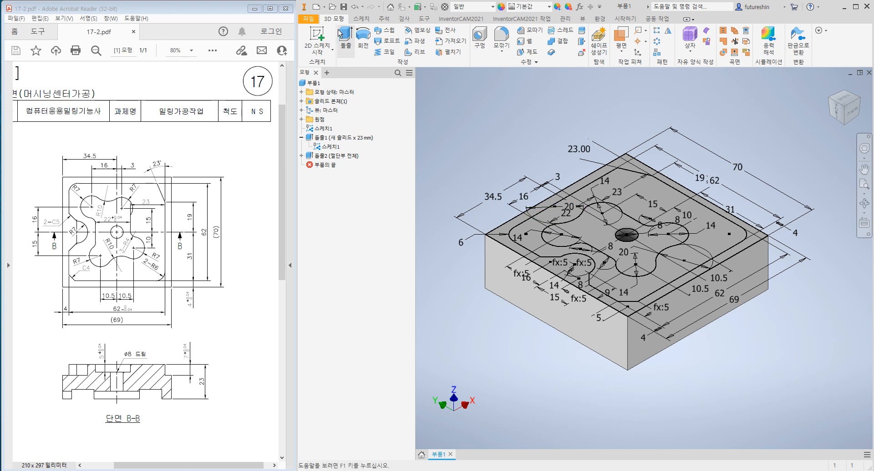
- Cut the border region between the outer rectangle and the inner outline 7 mm deep with Extrude
click(346, 40)
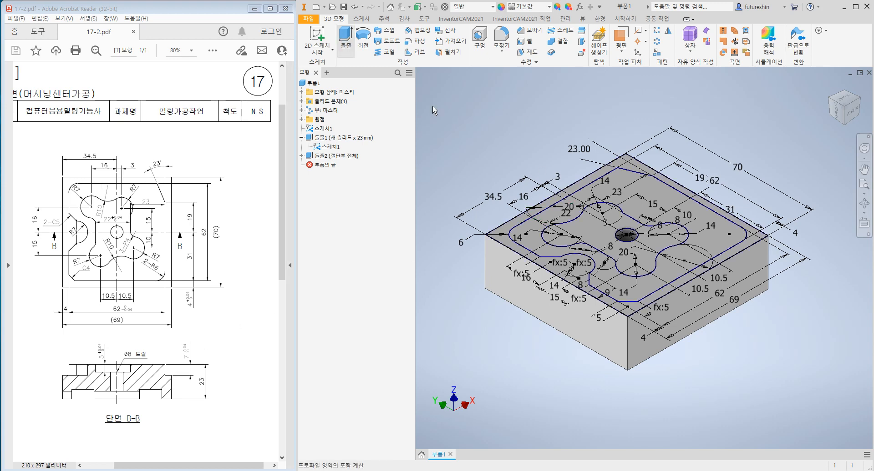
click(505, 233)
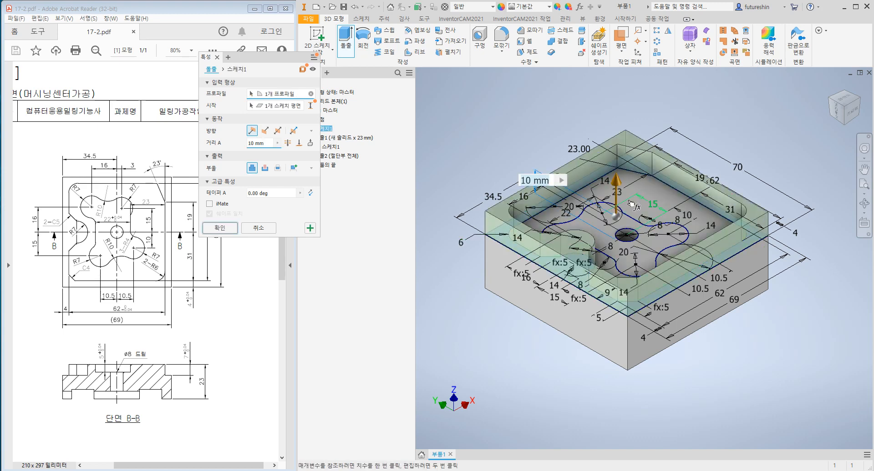
click(265, 169)
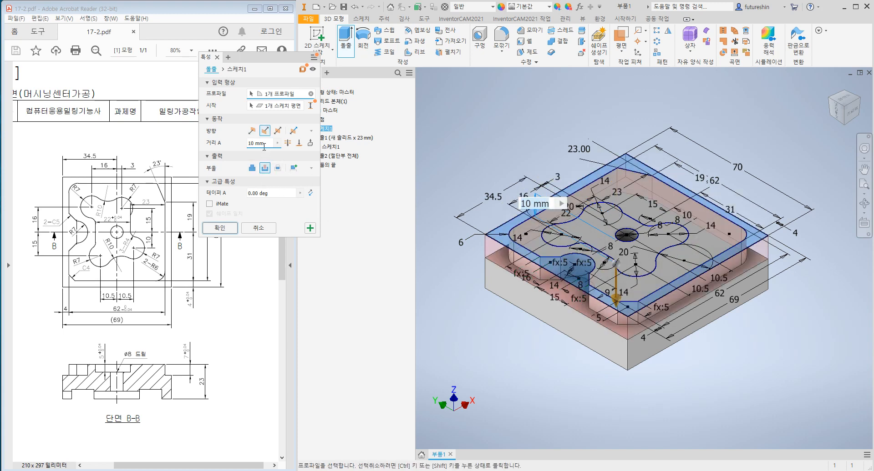
drag(266, 145, 223, 148)
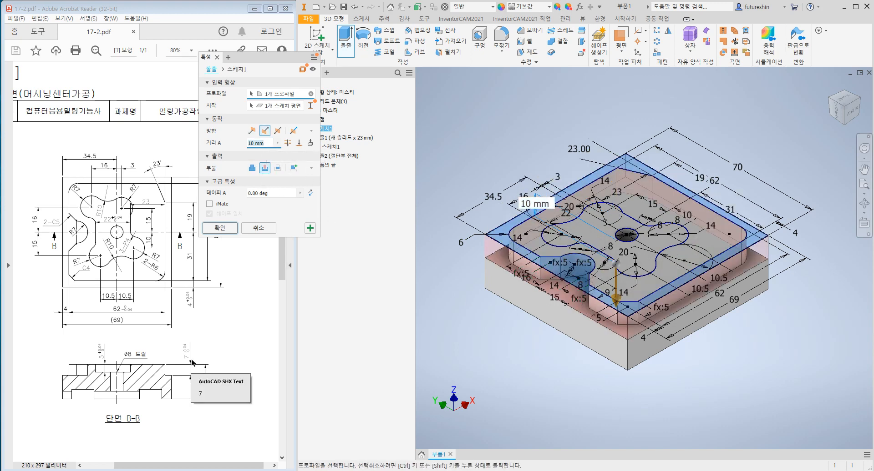
text(7)
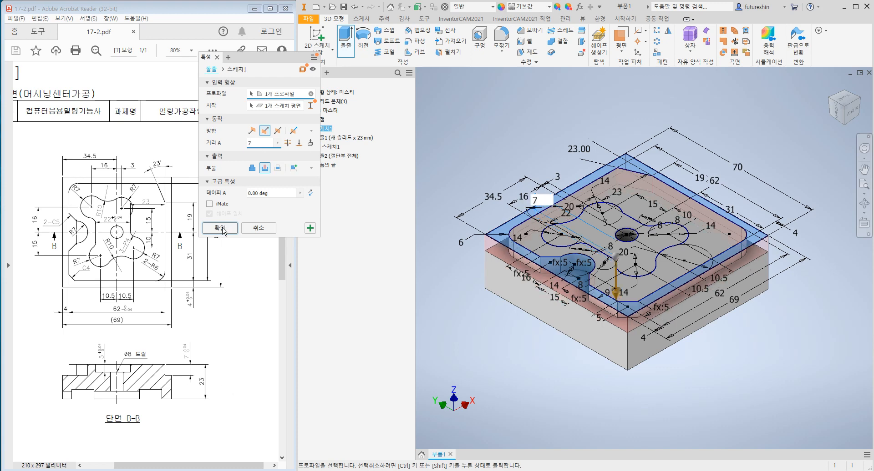
click(222, 229)
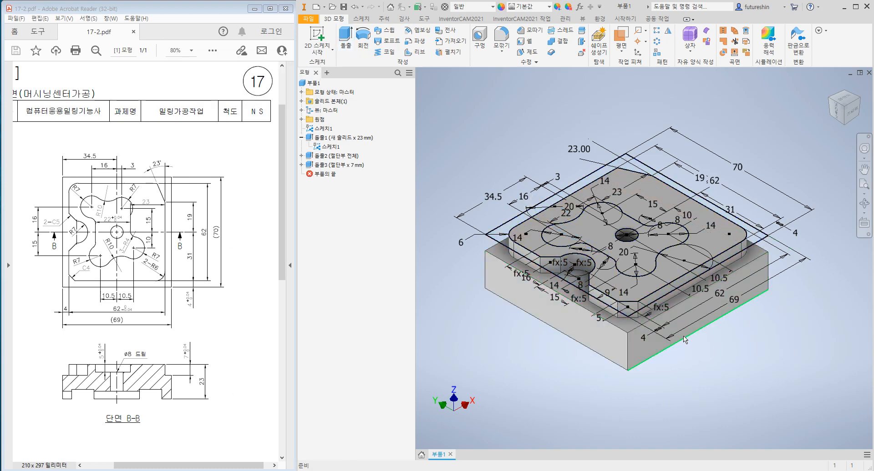
- Cut the cloverleaf-shaped pocket around the centre hole 5 mm deep with Extrude
click(346, 40)
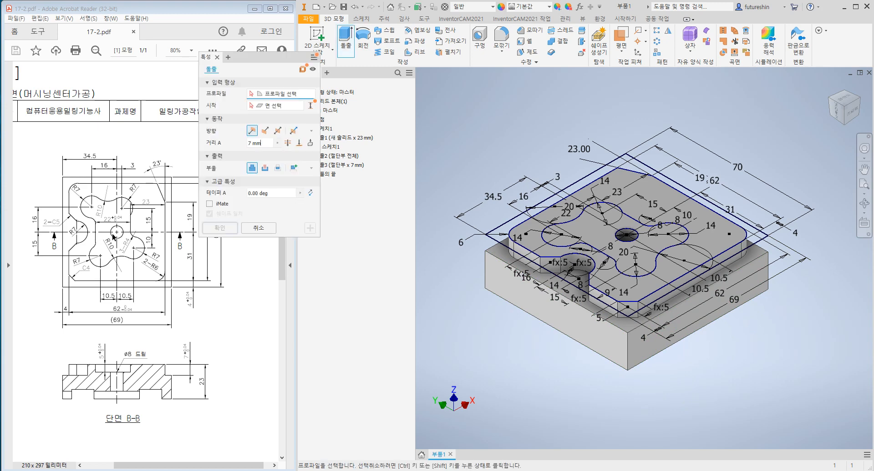
click(581, 236)
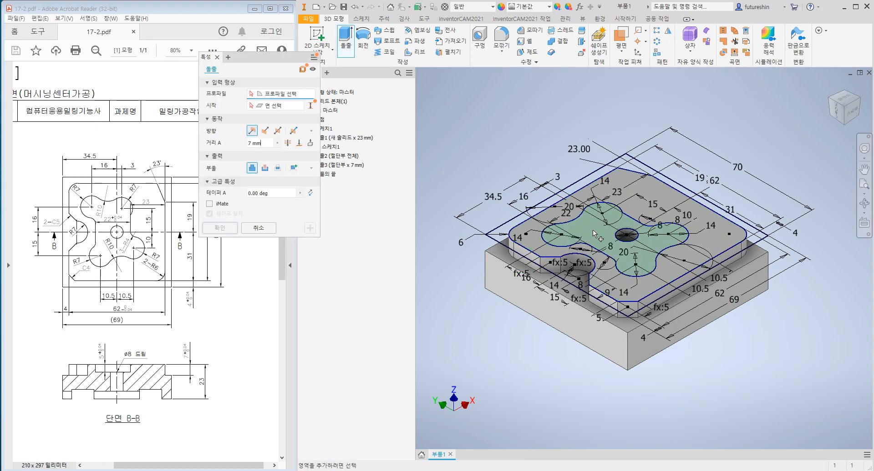
click(594, 234)
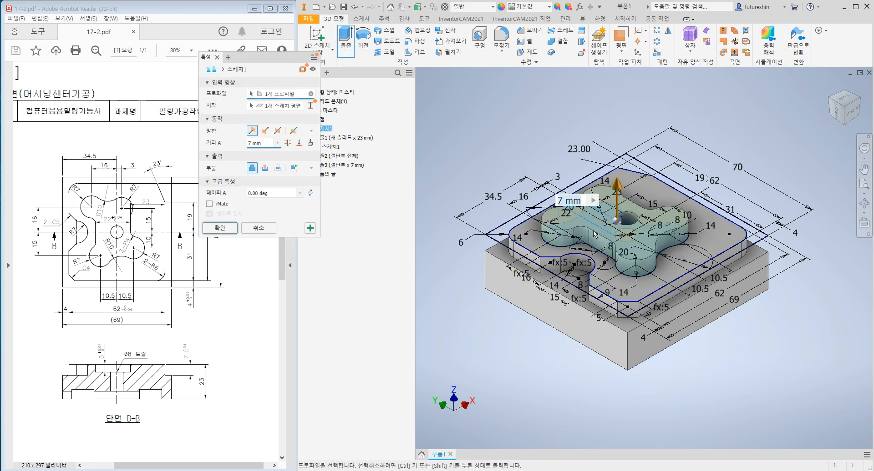
click(264, 169)
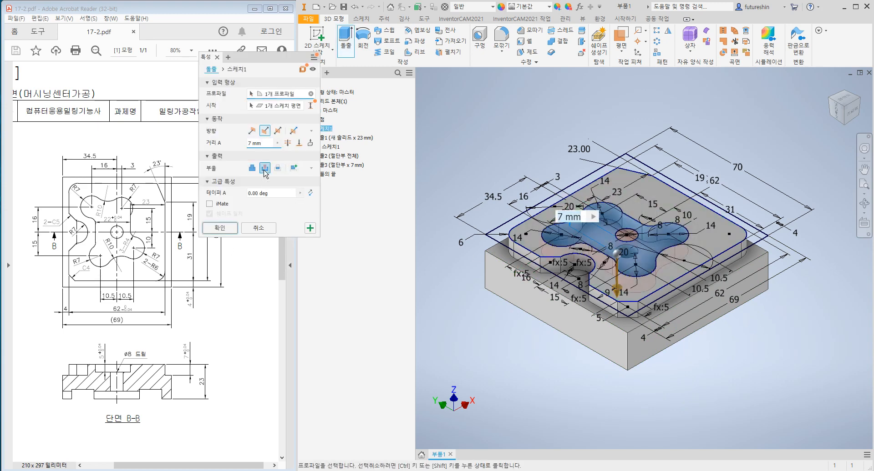
click(276, 144)
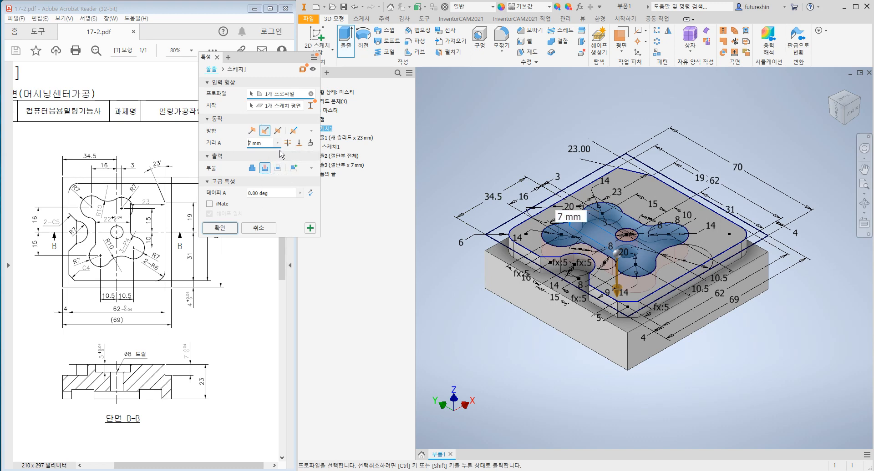
text(5)
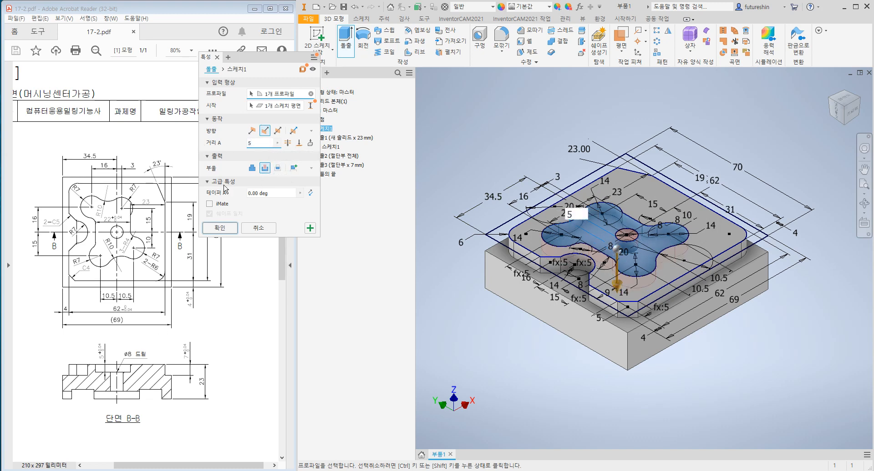
click(223, 227)
- Hide the dimensions of the base extrusion's sketch and hide the shared sketch itself
shift+middle_drag(688, 366, 821, 97)
click(829, 86)
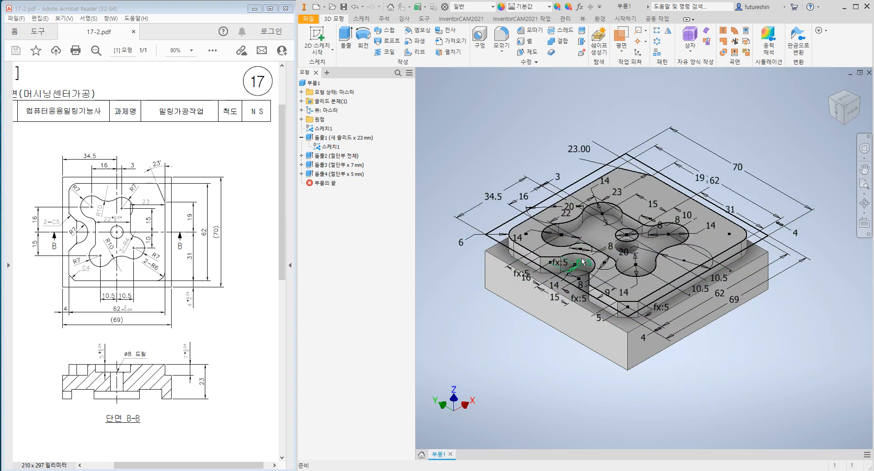
click(330, 148)
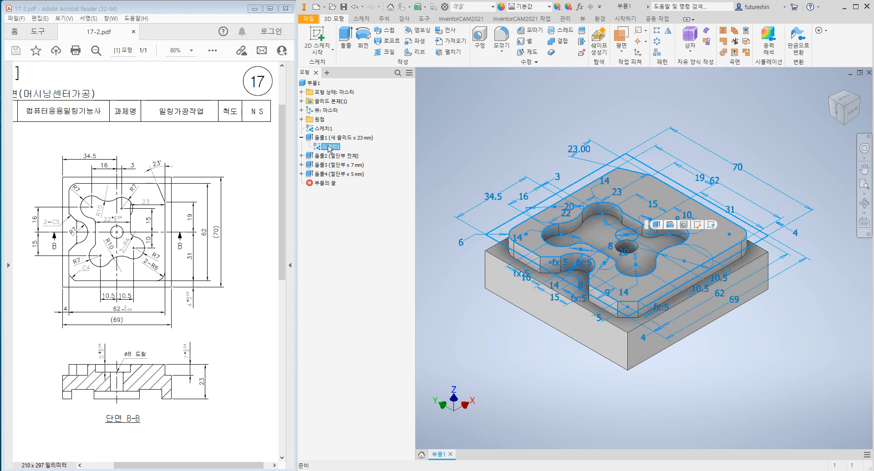
right_click(328, 147)
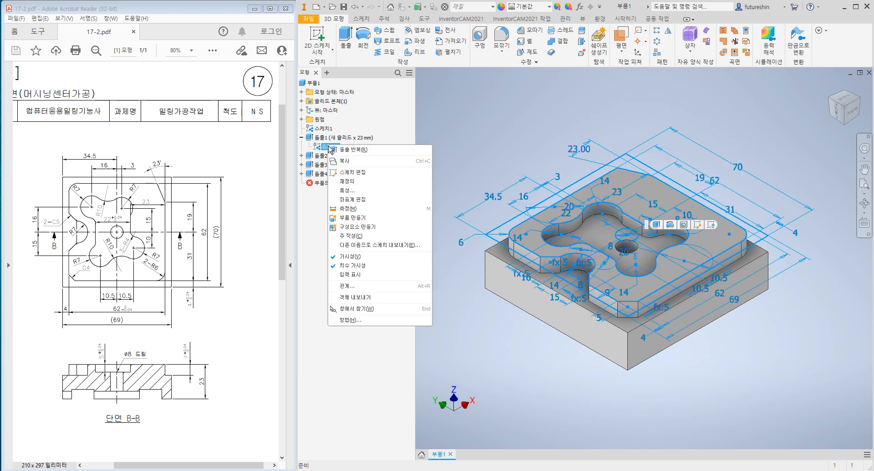
click(361, 269)
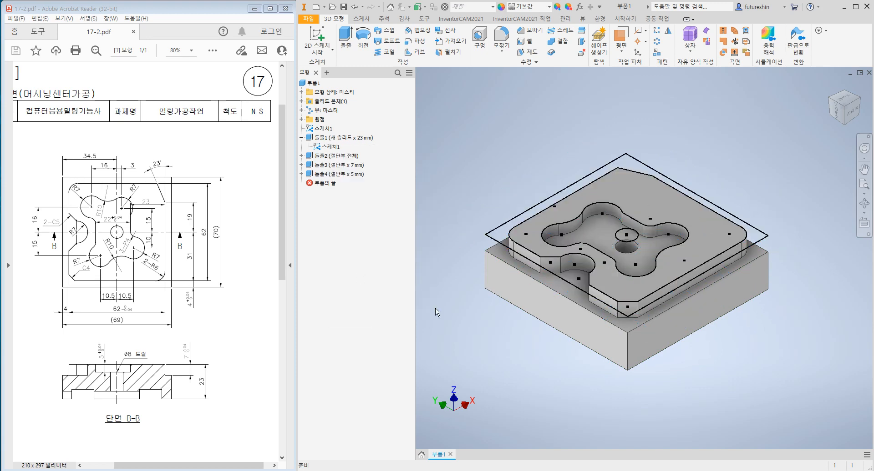
right_click(335, 148)
click(356, 258)
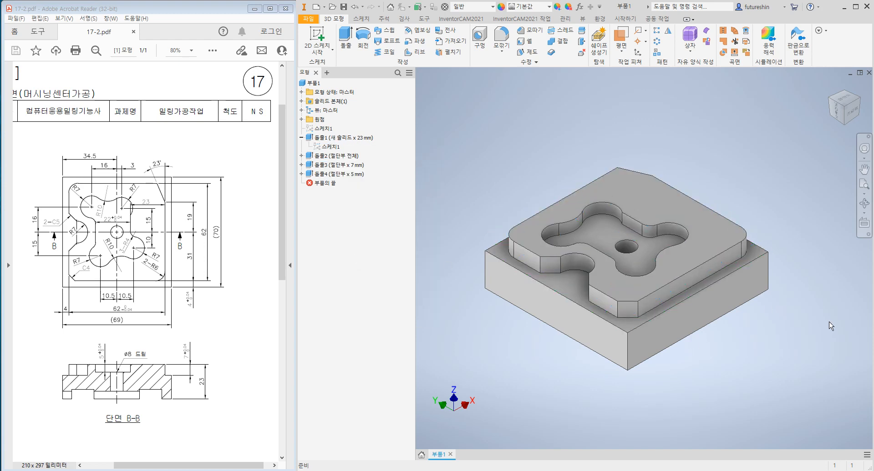
- Make the base extrusion's hidden sketch visible on the model
scroll(755, 338, up, 3)
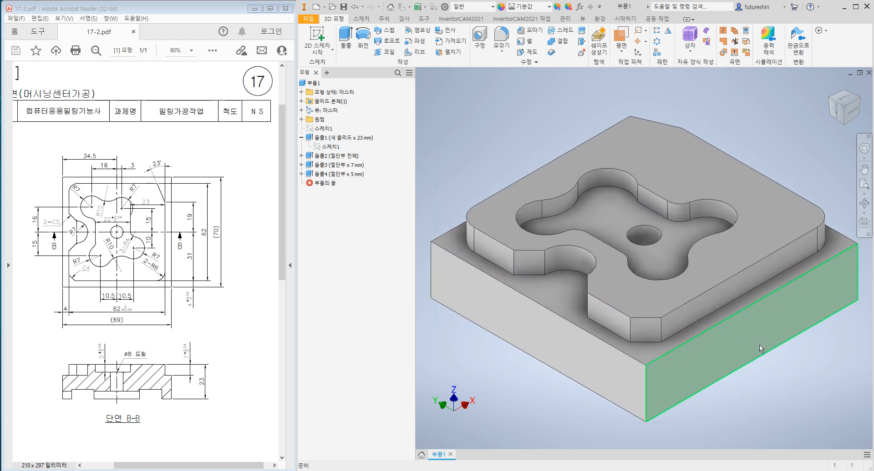
click(328, 146)
right_click(333, 146)
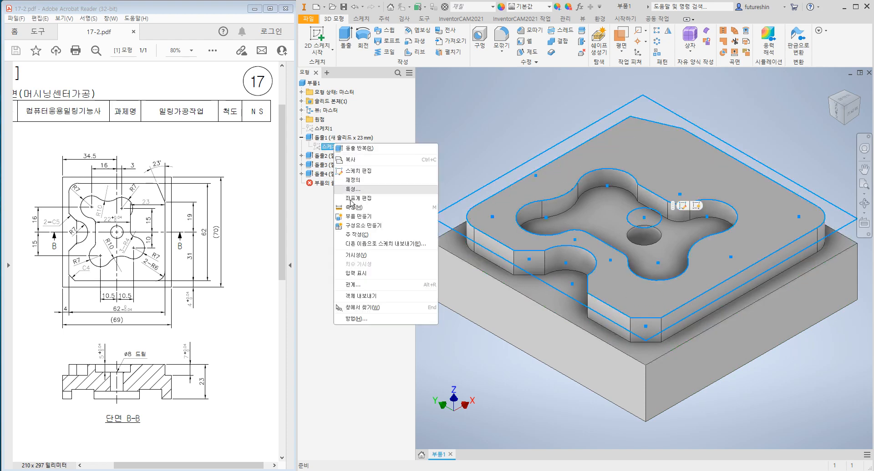
click(471, 370)
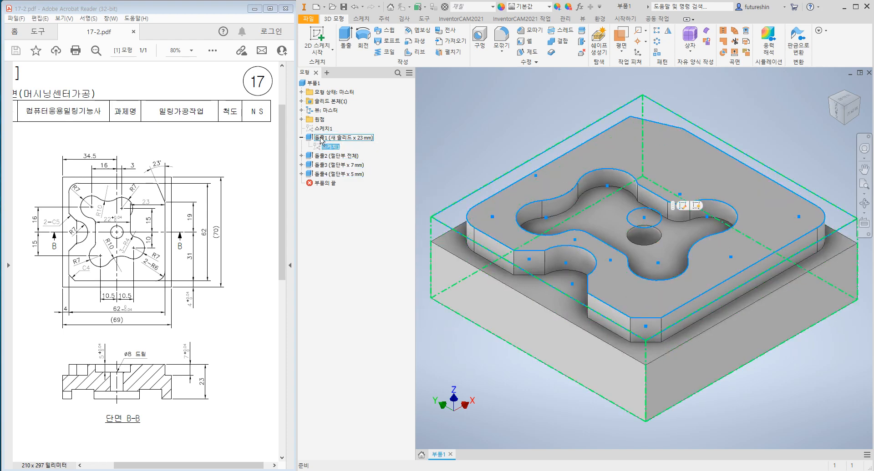
right_click(328, 147)
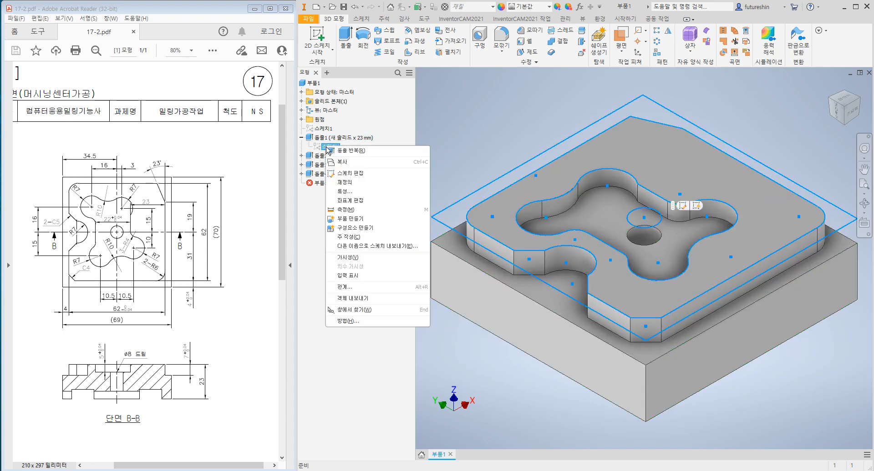
click(348, 257)
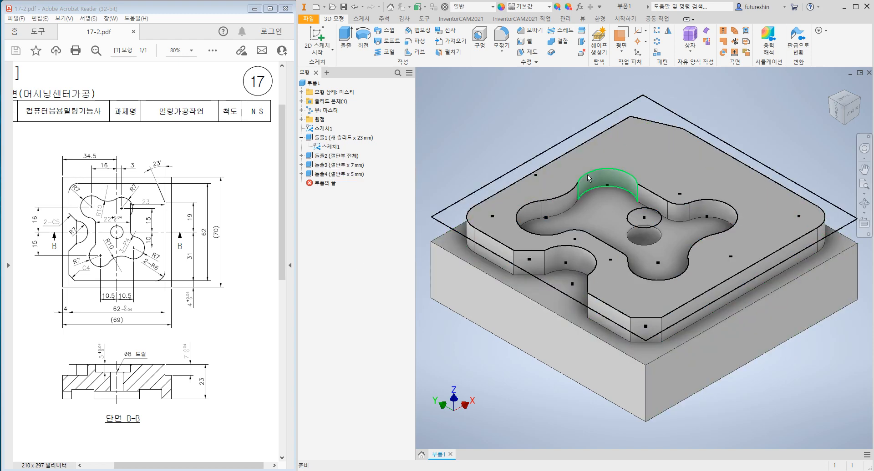
- Turn the sketch's dimension display back on and hide the whole sketch
right_click(339, 146)
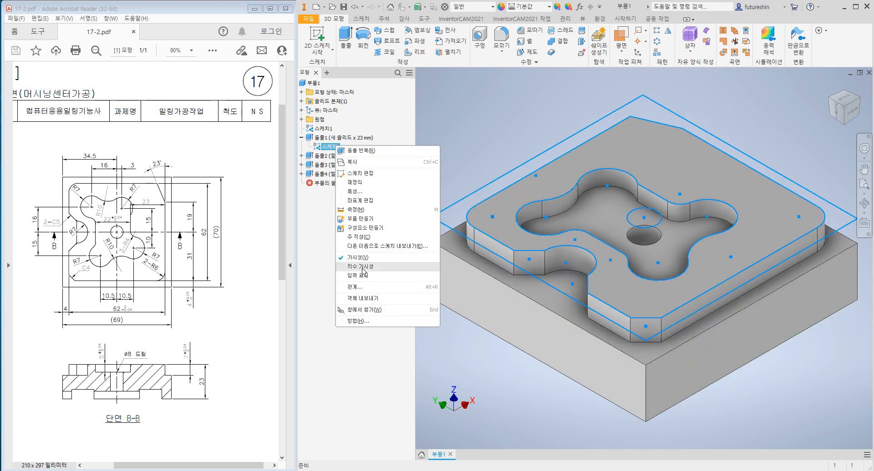
click(362, 267)
right_click(327, 147)
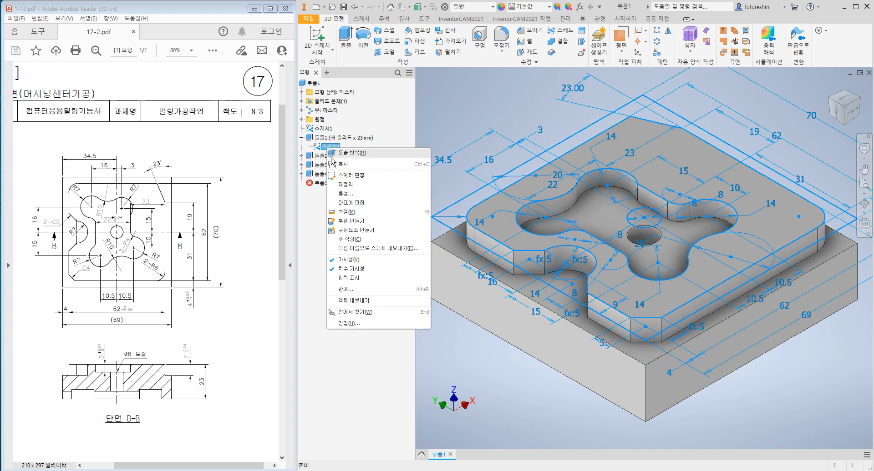
click(352, 260)
- Open the base extrusion's sketch for editing and move its vertical 62 and 31 dimensions outward for a clearer layout
scroll(695, 313, down, 3)
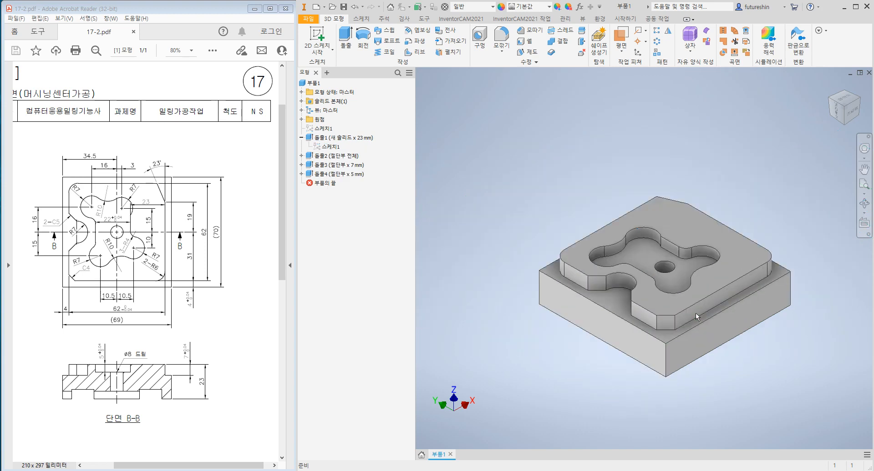
scroll(662, 252, up, 3)
key(Home)
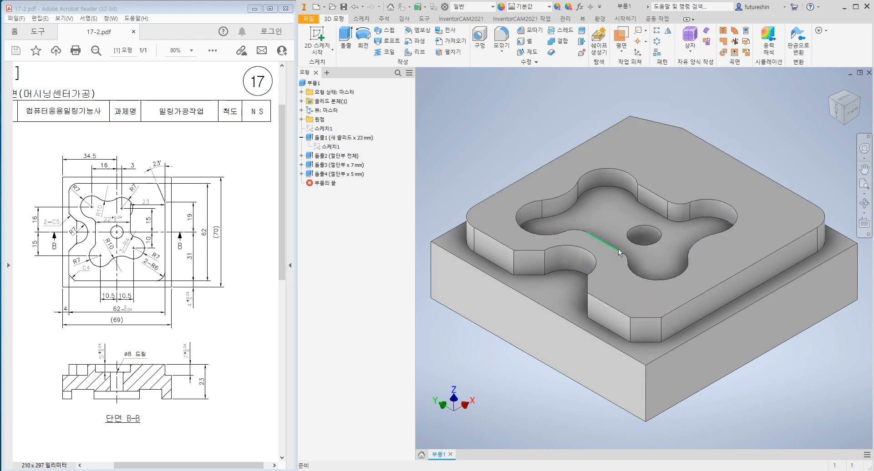
click(334, 149)
right_click(335, 150)
click(358, 178)
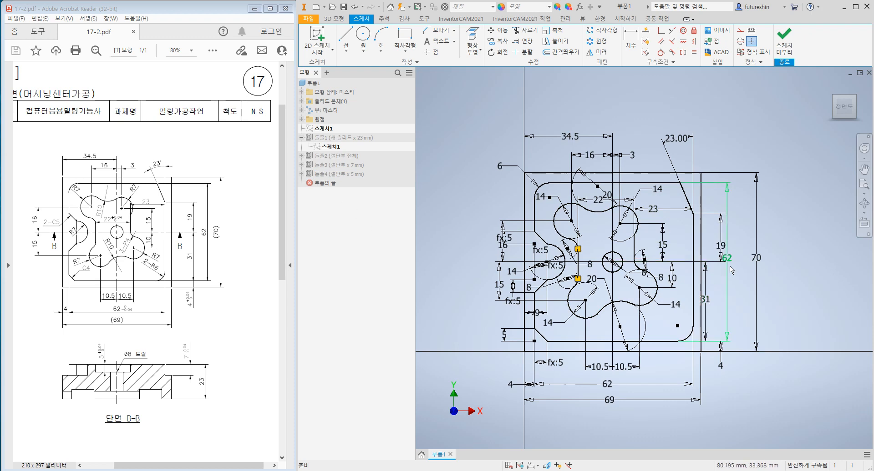
drag(737, 261, 737, 261)
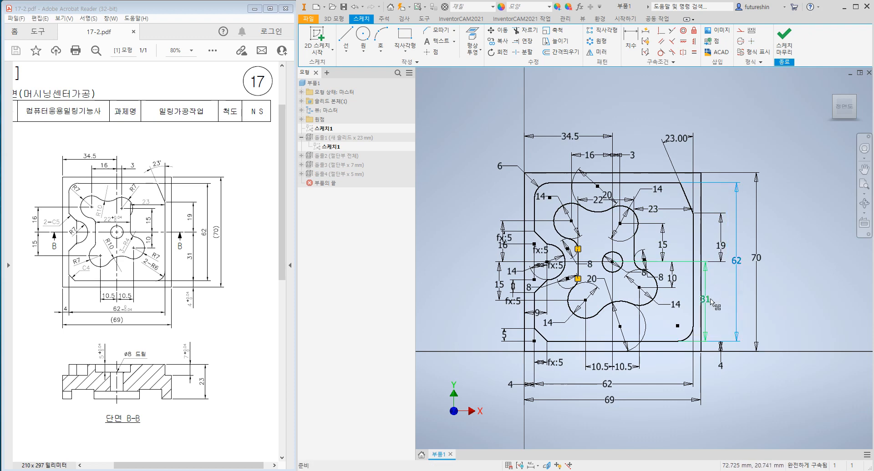
drag(707, 300, 720, 298)
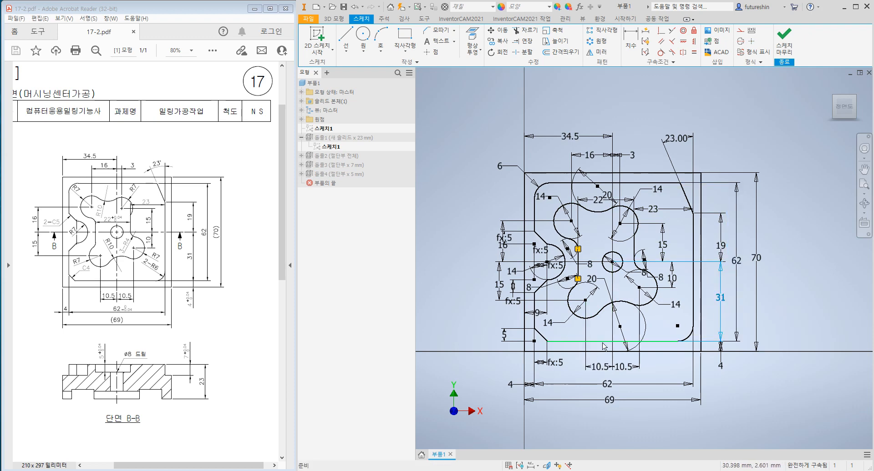
key(Escape)
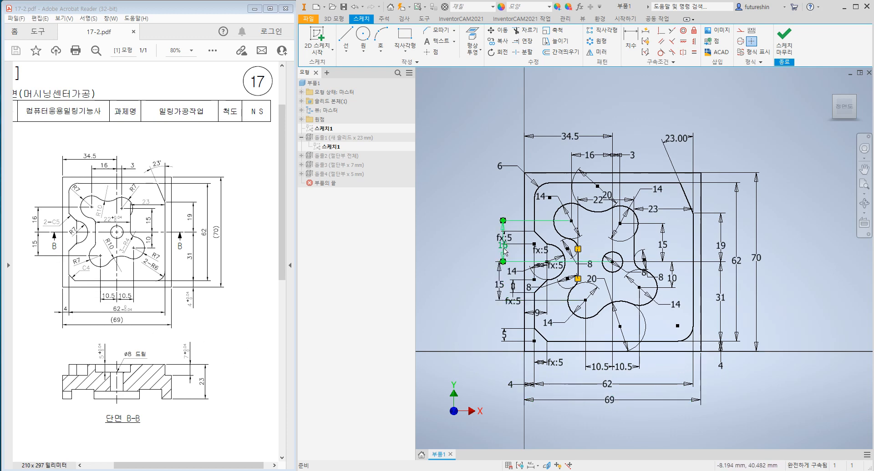
- Move the vertical 16 and 15 dimensions outward, away from the part outline, and line them up with each other
drag(503, 253, 494, 257)
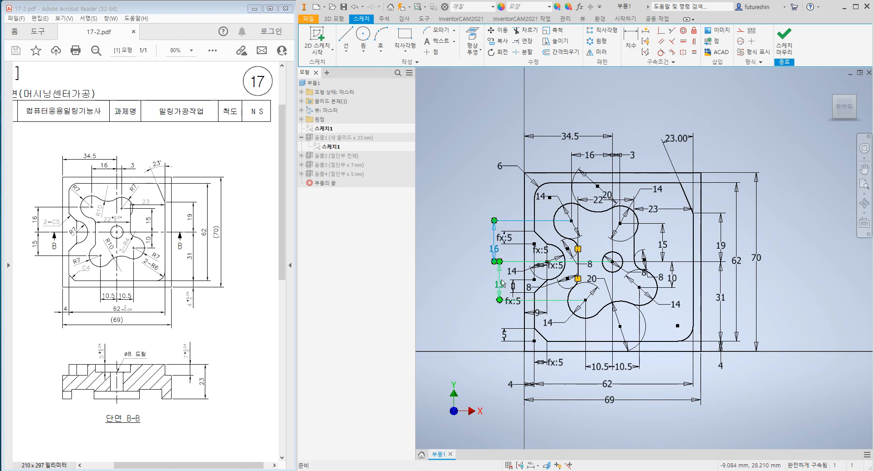
drag(500, 287, 494, 287)
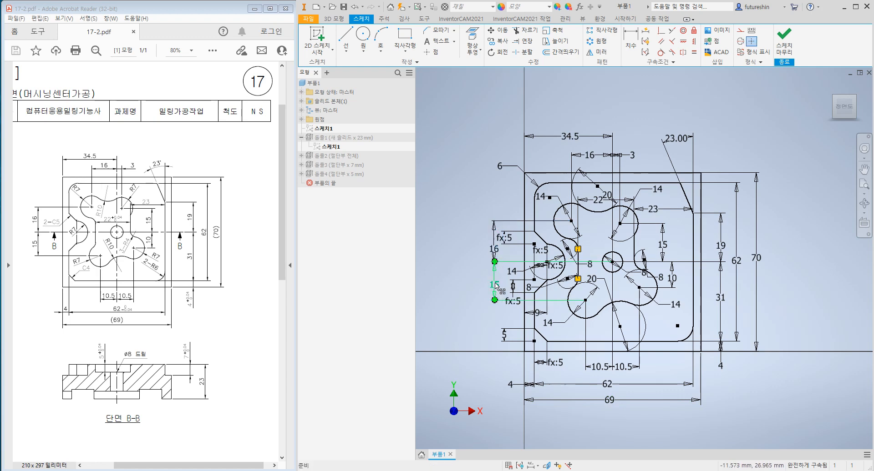
click(494, 243)
drag(494, 244, 492, 237)
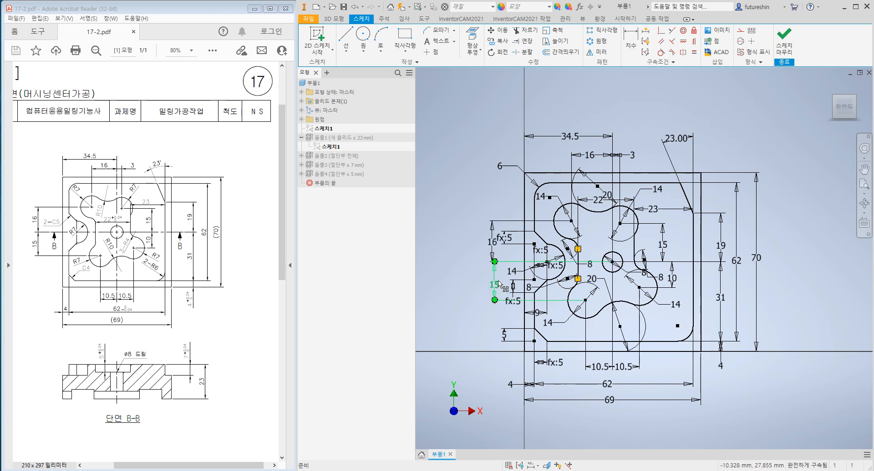
drag(495, 285, 491, 290)
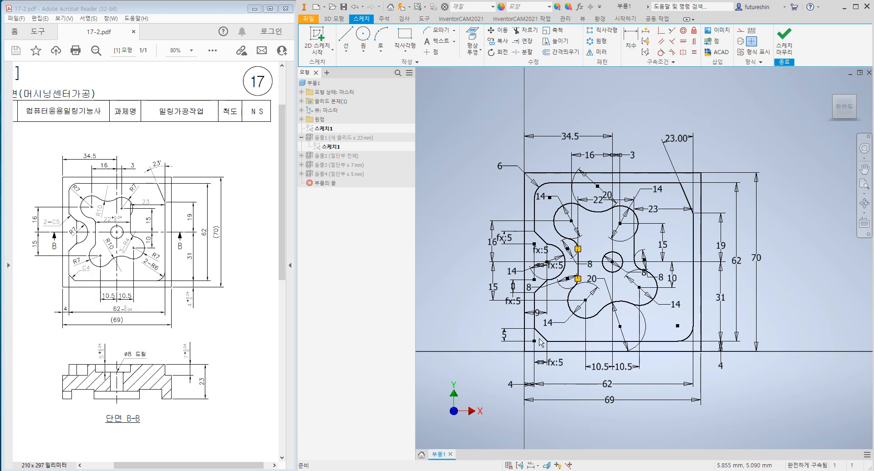
- Try setting the lower-left corner chamfer's vertical dimension to 4 mm
double_click(504, 336)
text(4)
key(Return)
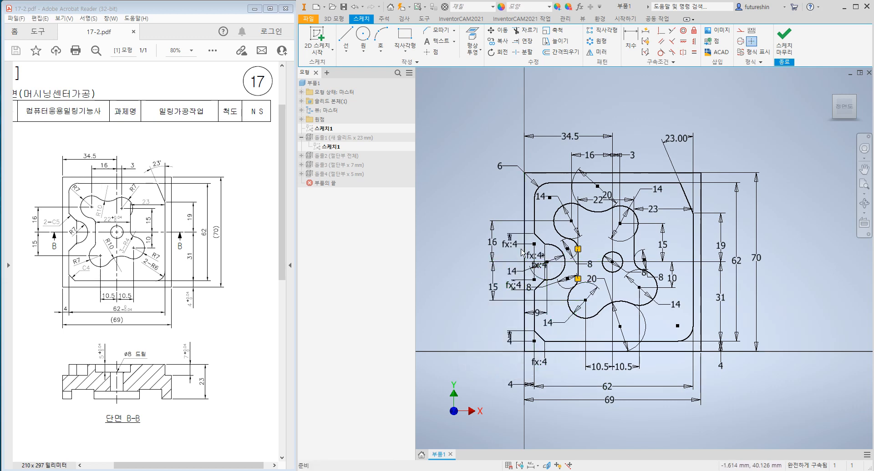
key(ctrl+z)
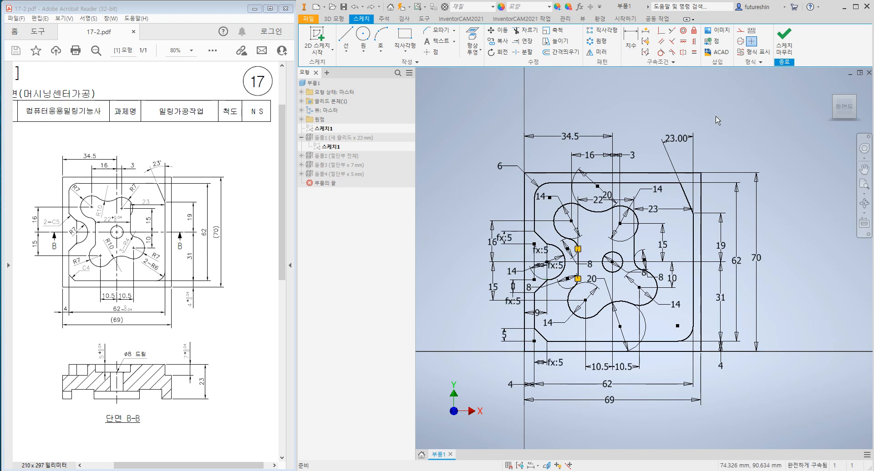
- Reopen the base extrusion's sketch for editing and delete the 5 mm dimensions of the lower-left corner chamfer
click(783, 40)
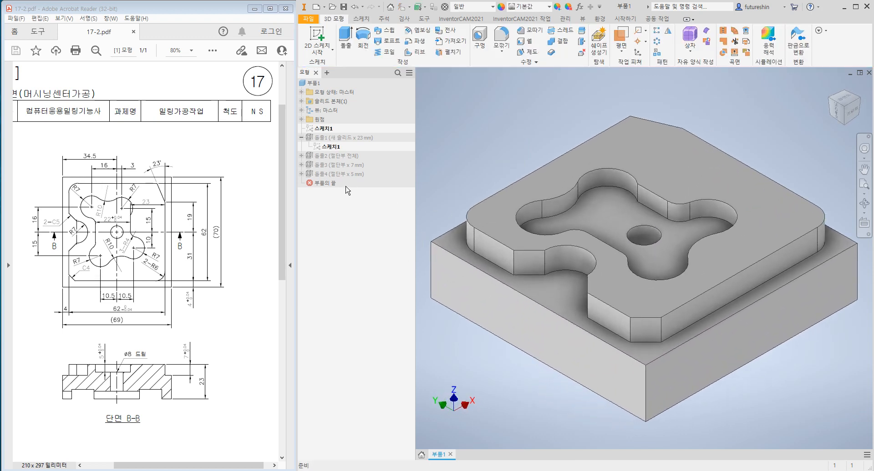
click(332, 147)
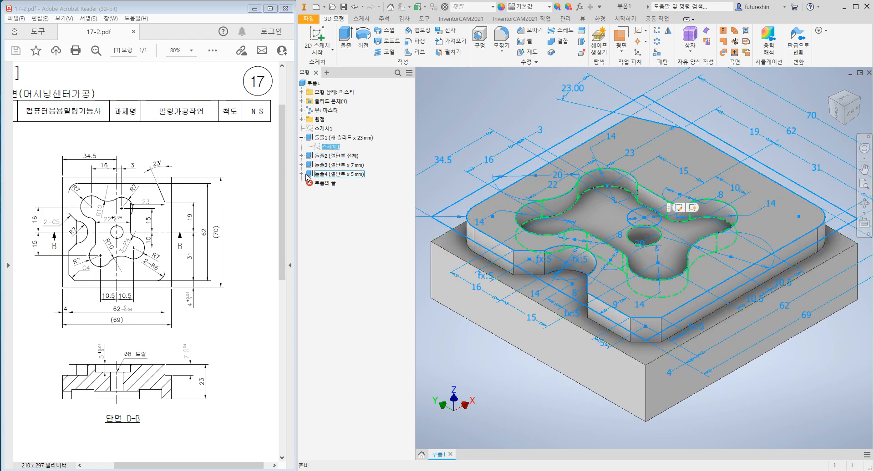
right_click(331, 150)
click(362, 178)
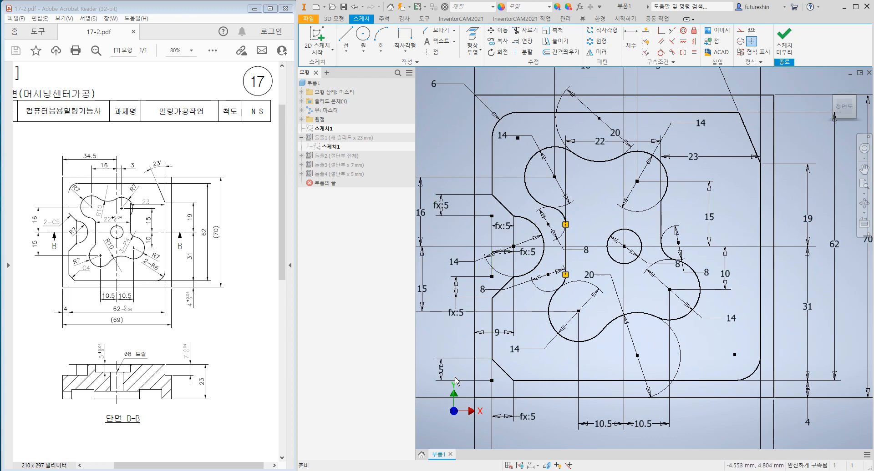
click(441, 376)
key(Delete)
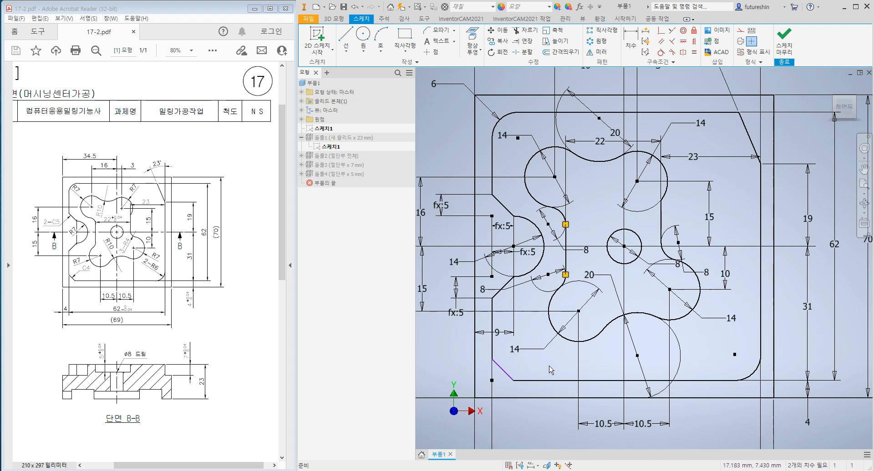
- Delete the lower-left corner's old chamfer line and chamfer that corner again with an equal distance of 4 mm
middle_drag(549, 371, 571, 342)
key(d)
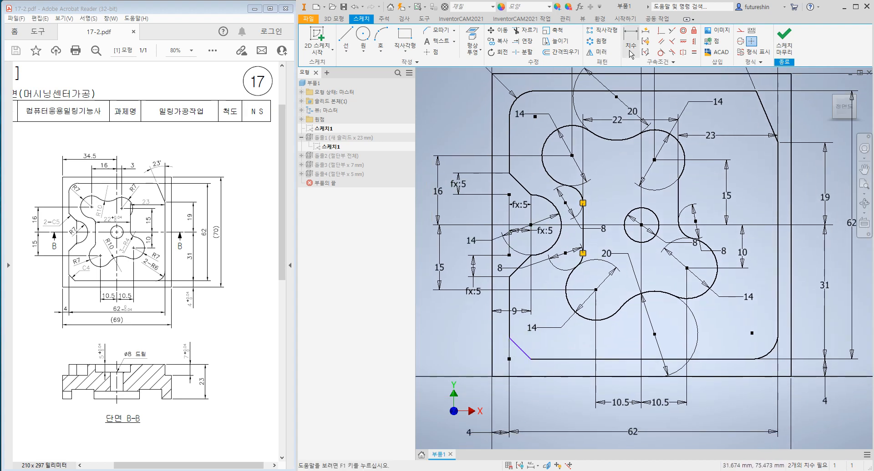
key(Escape)
click(519, 350)
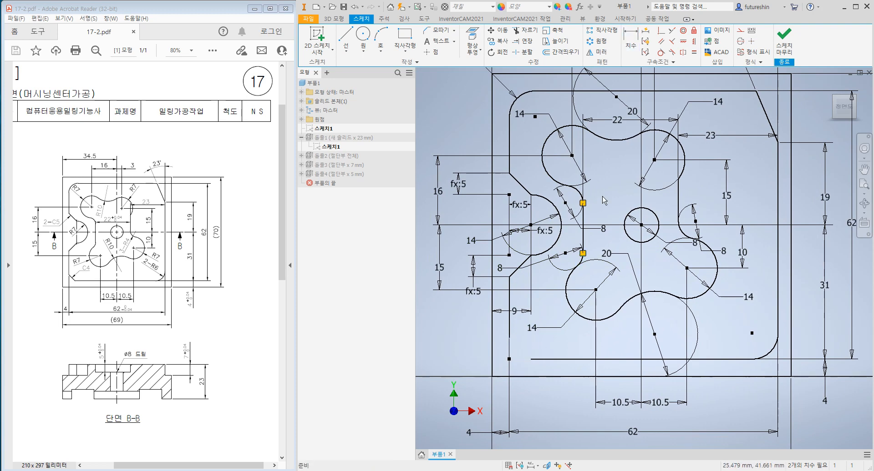
click(437, 30)
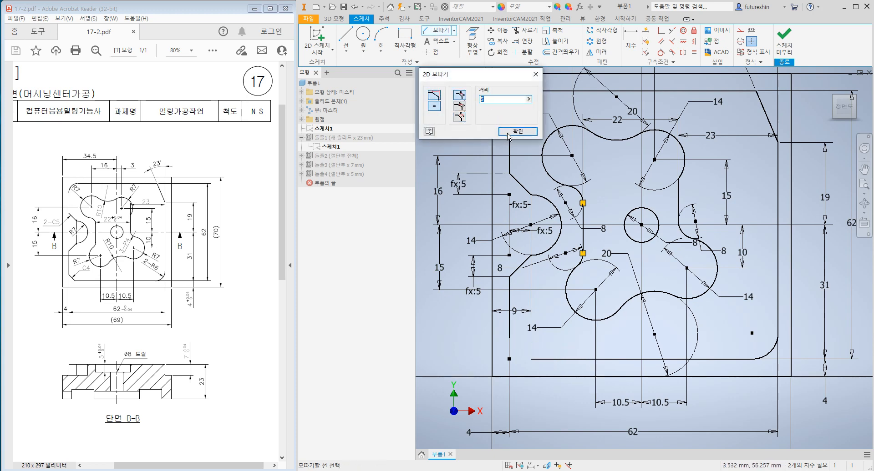
click(541, 359)
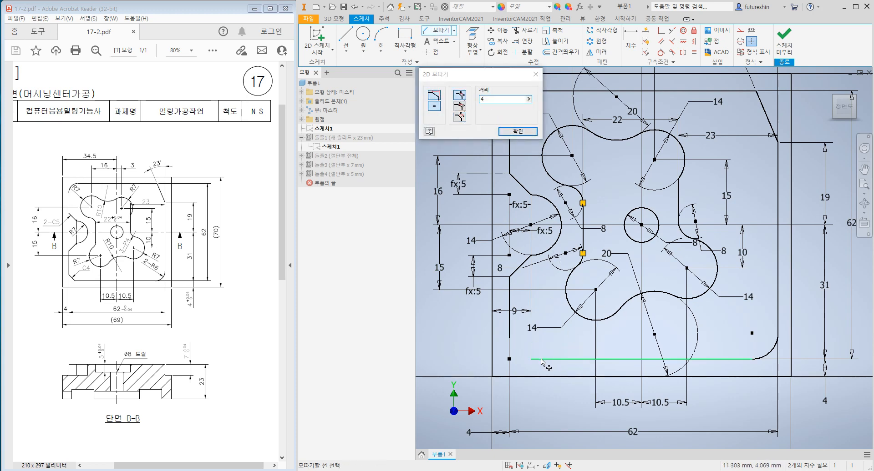
click(509, 332)
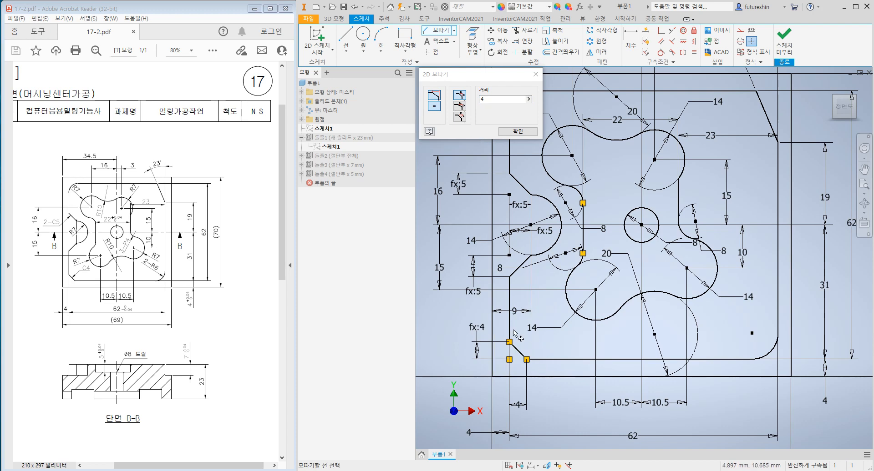
click(517, 131)
- Move the new chamfer's horizontal 4 dimension text outside its arrows and line up the horizontal 62 and 4 dimensions below the outline
middle_drag(528, 407, 522, 378)
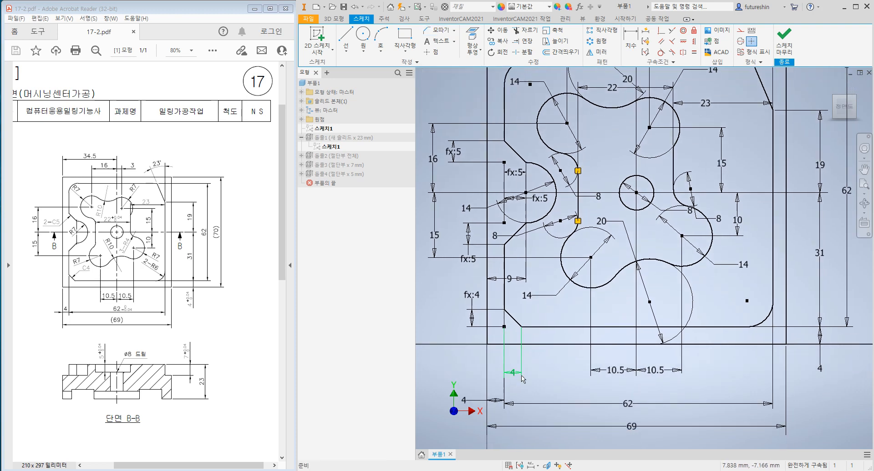
drag(518, 379, 529, 367)
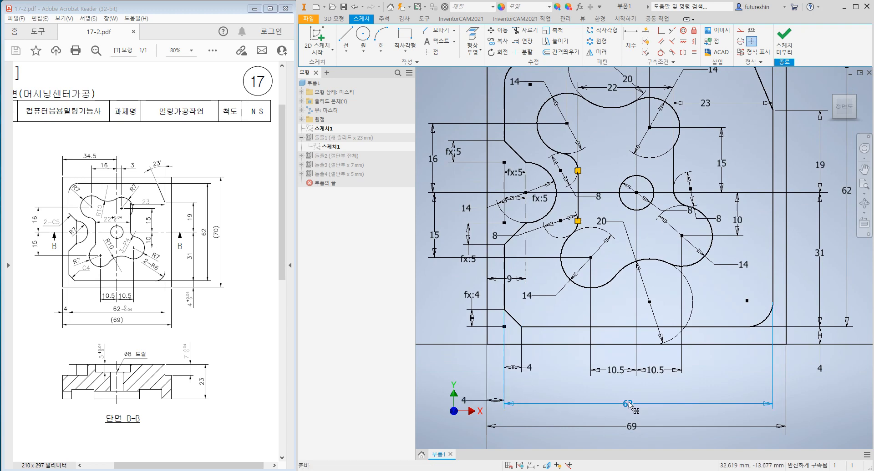
drag(505, 406, 471, 400)
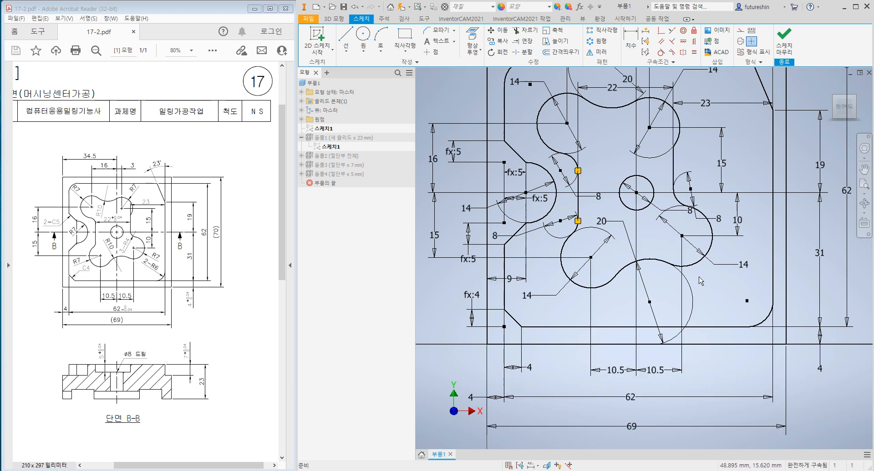
- Move the horizontal 22 dimension down inside the pocket outline, and finish the sketch, accepting the reported issue
middle_drag(713, 278, 695, 312)
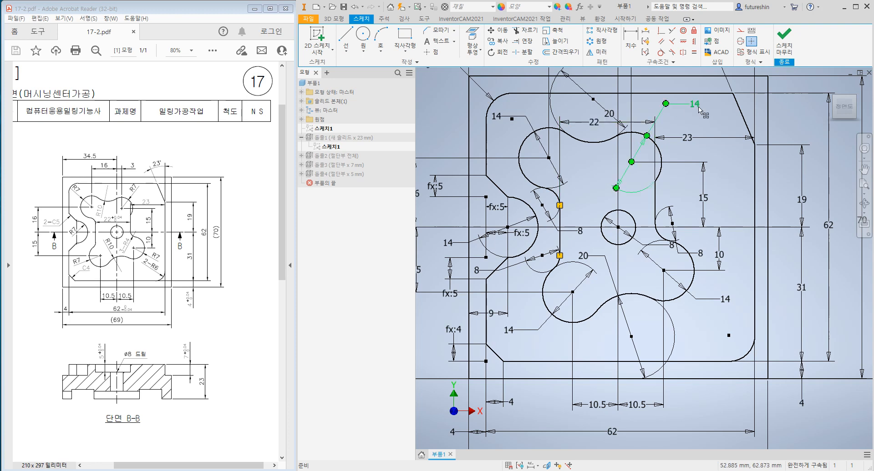
middle_drag(595, 162, 596, 216)
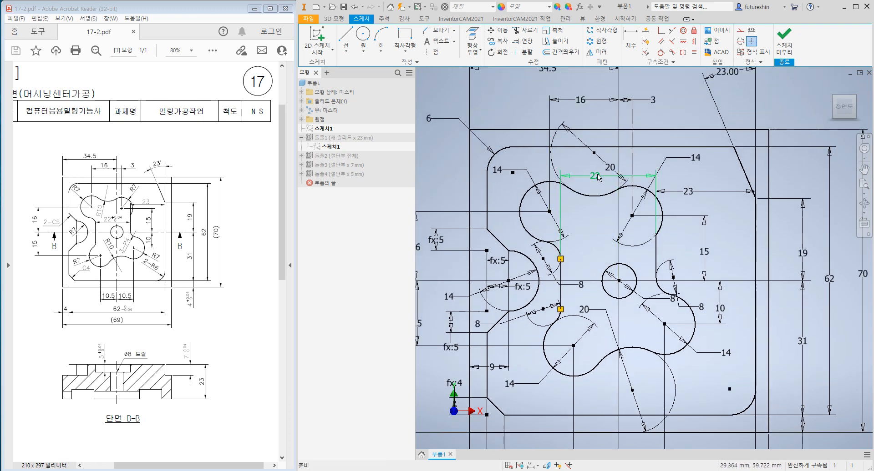
drag(597, 179, 597, 258)
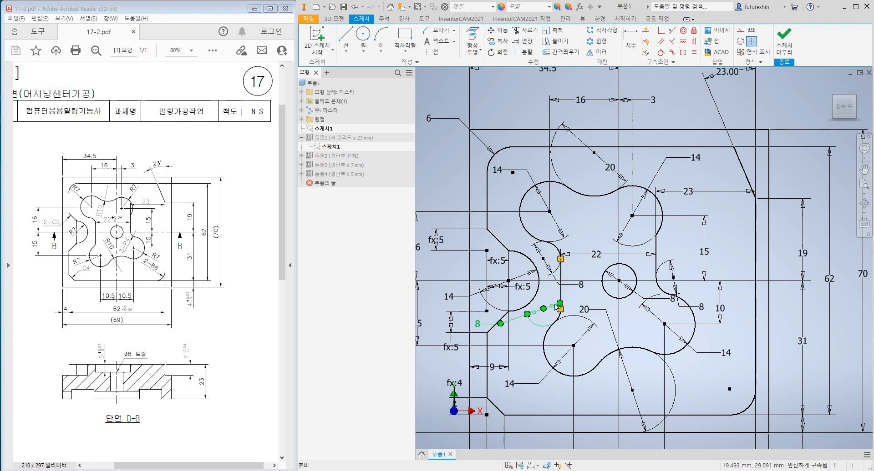
middle_drag(556, 308, 574, 273)
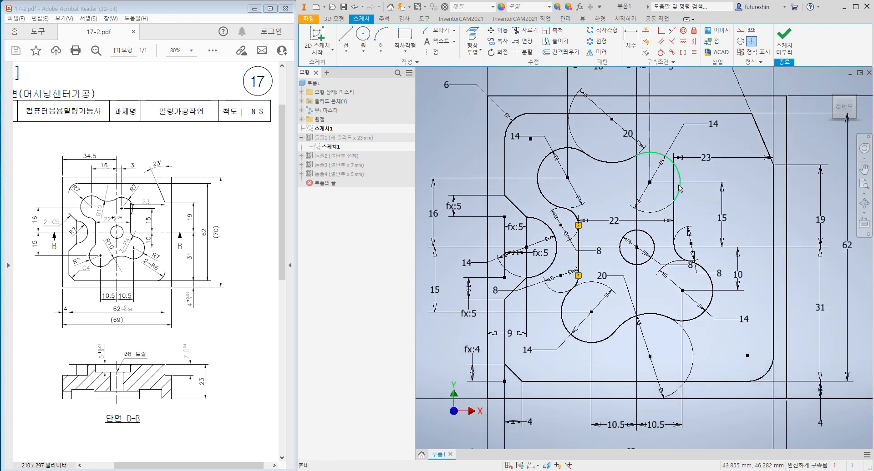
click(776, 51)
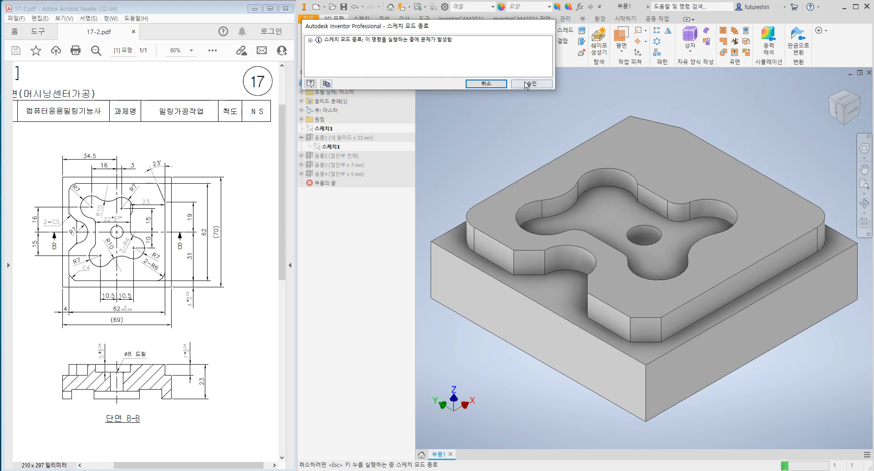
click(528, 84)
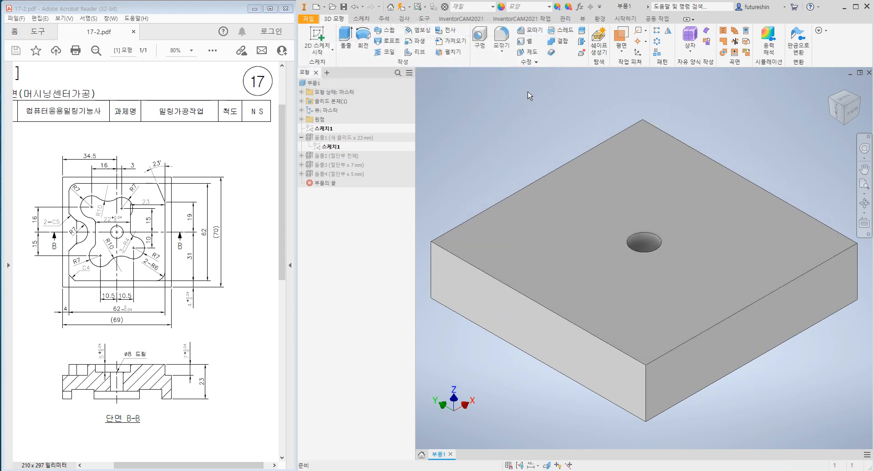
- Try deleting the 5 mm deep pocket cut extrusion while keeping its sketch
click(302, 174)
click(334, 174)
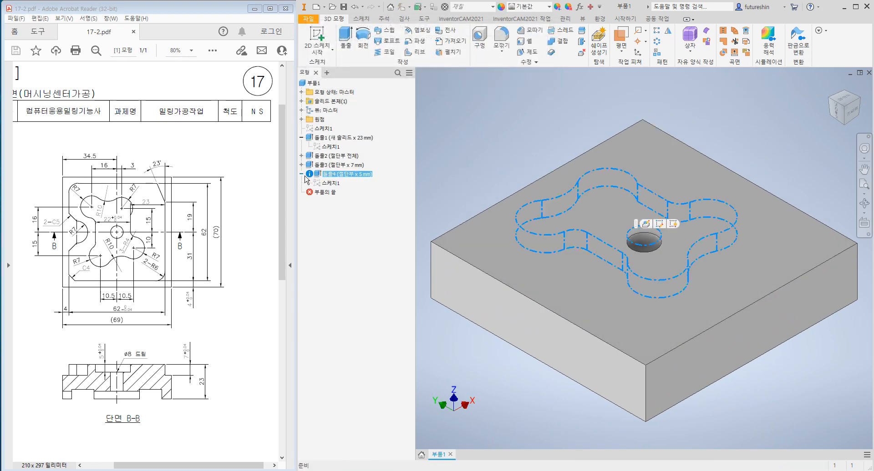
click(344, 176)
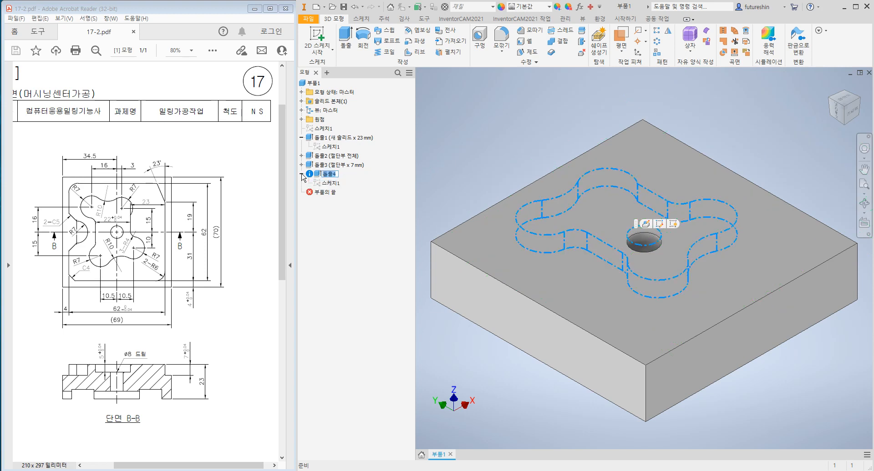
right_click(339, 177)
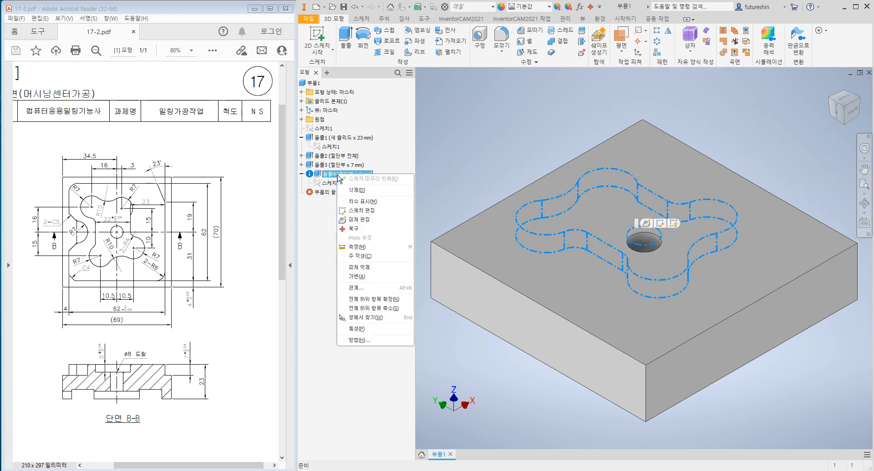
click(357, 190)
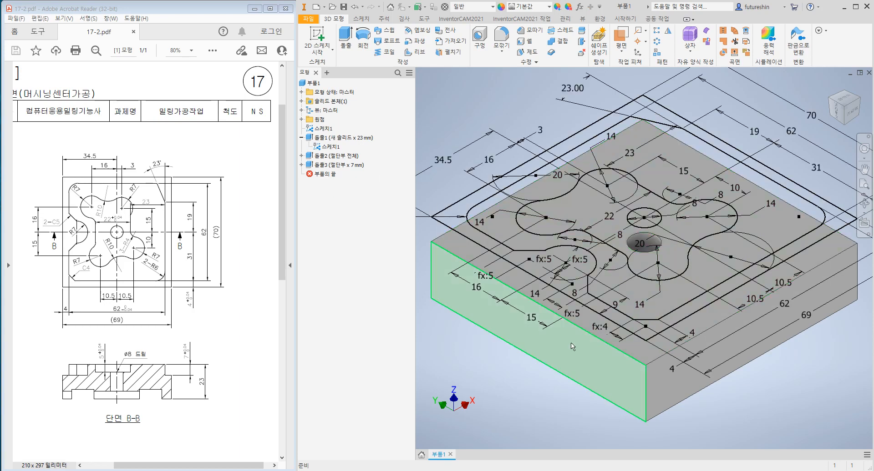
scroll(573, 347, up, 3)
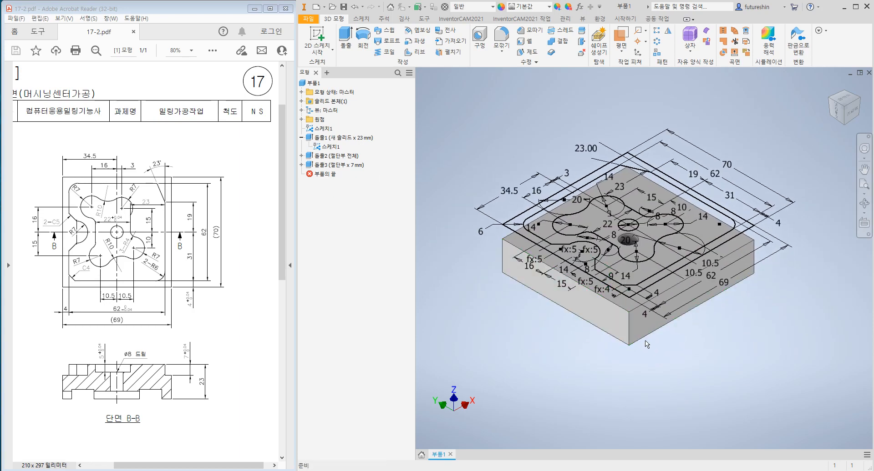
mouse_move(646, 345)
shift+middle_down()
mouse_move(667, 300)
mouse_move(659, 341)
mouse_move(661, 312)
mouse_move(639, 348)
shift+middle_up()
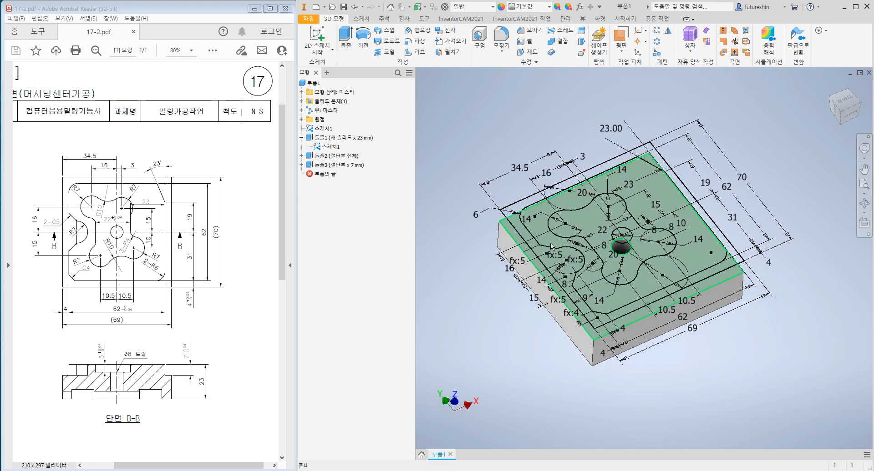
- Undo the pocket cut's deletion and the sketch exit, and finish the sketch again, accepting the reported issue
key(ctrl+z)
key(ctrl+z)
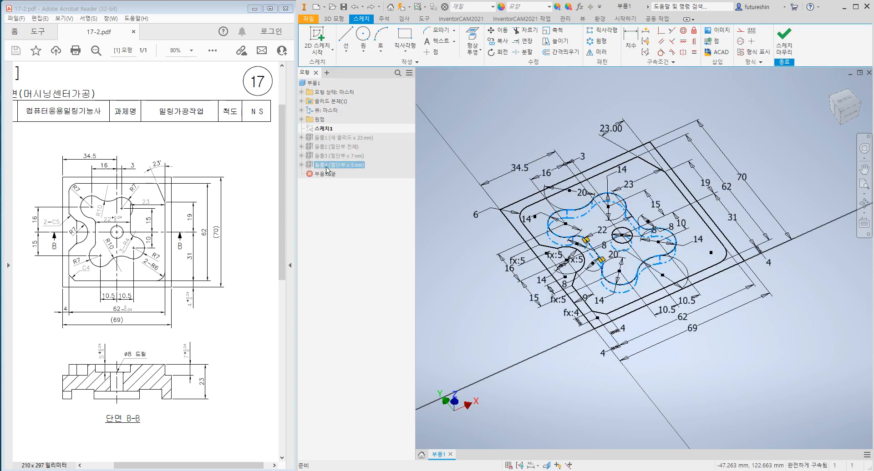
click(785, 41)
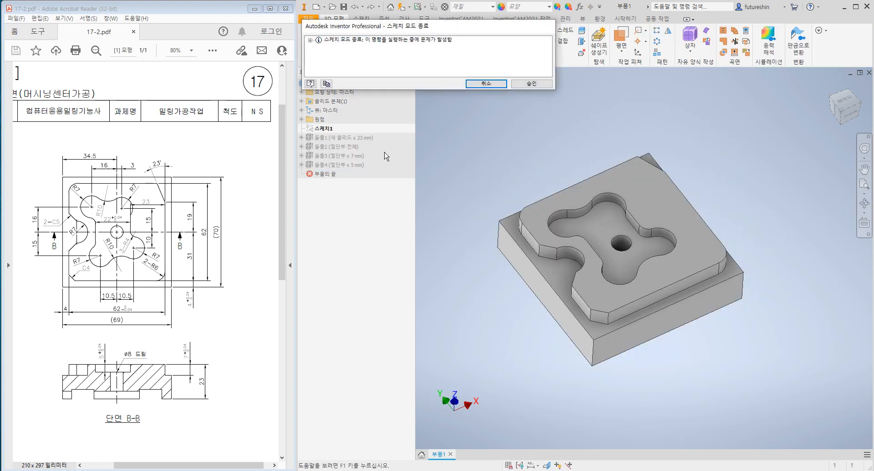
click(528, 85)
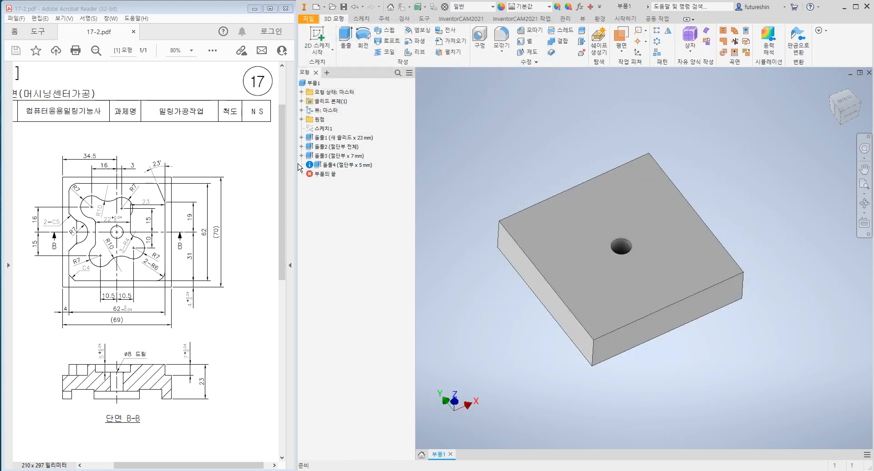
- Open the sketch of the 5 mm pocket cut to inspect its profile, and close it without changes
click(330, 174)
double_click(326, 175)
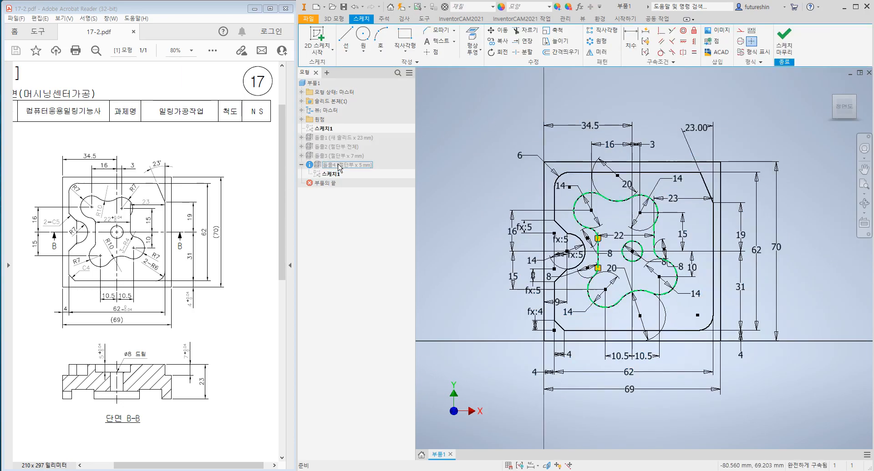
scroll(622, 244, down, 5)
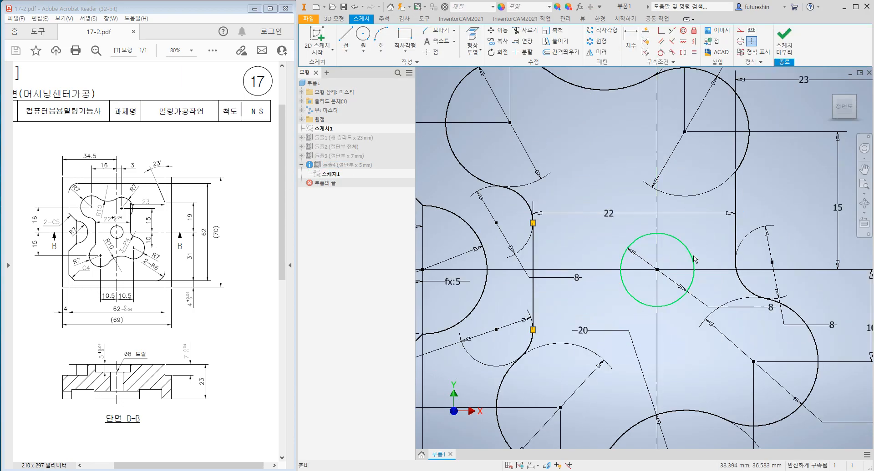
scroll(689, 272, up, 3)
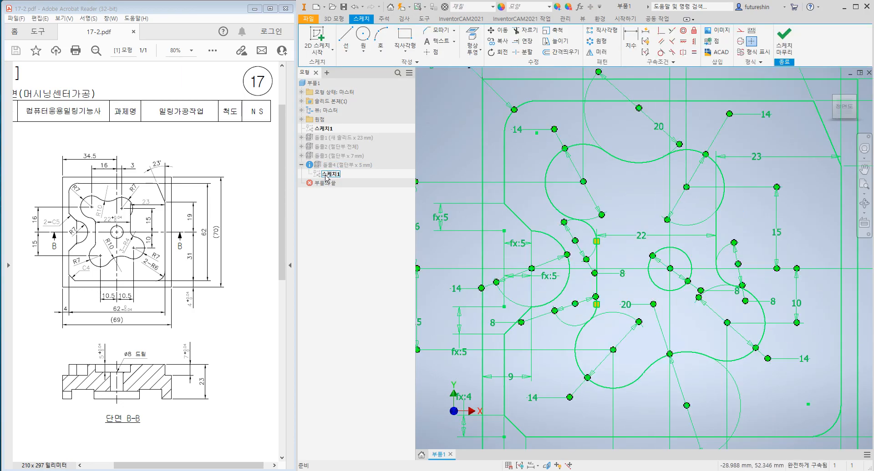
click(782, 41)
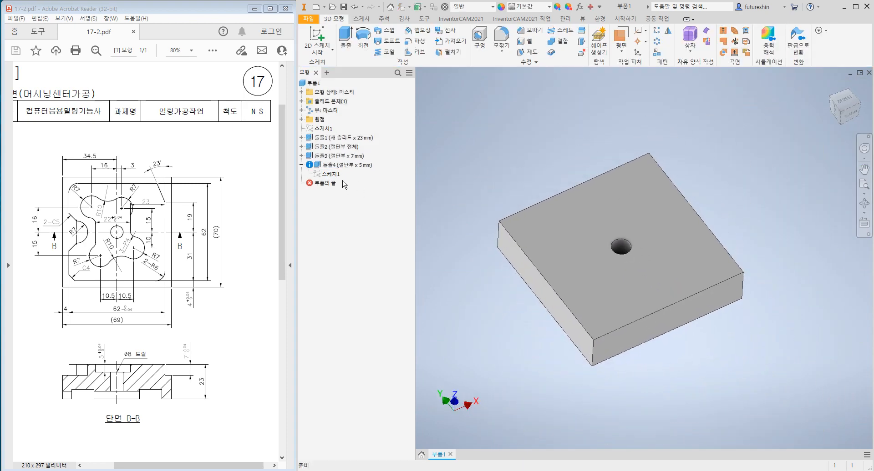
click(330, 174)
click(332, 167)
click(301, 165)
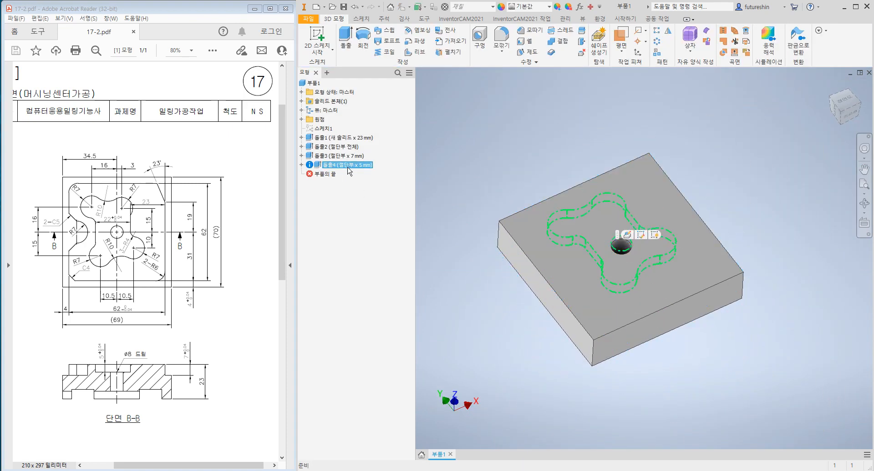
click(345, 165)
key(Return)
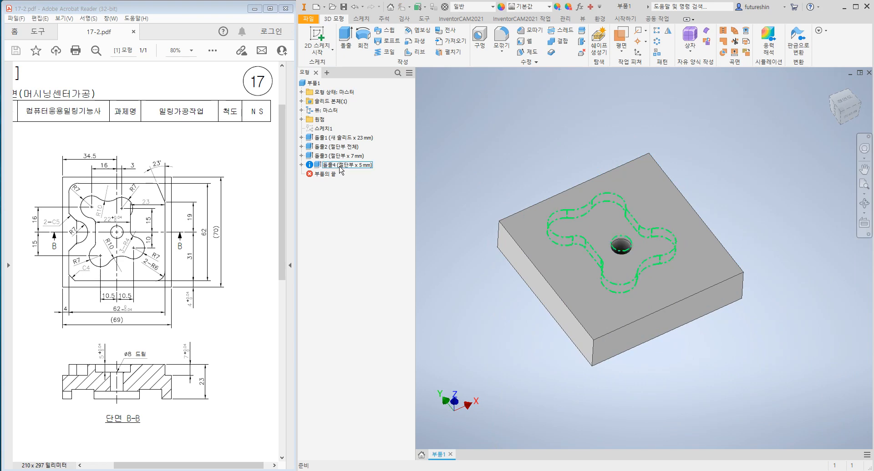
click(302, 164)
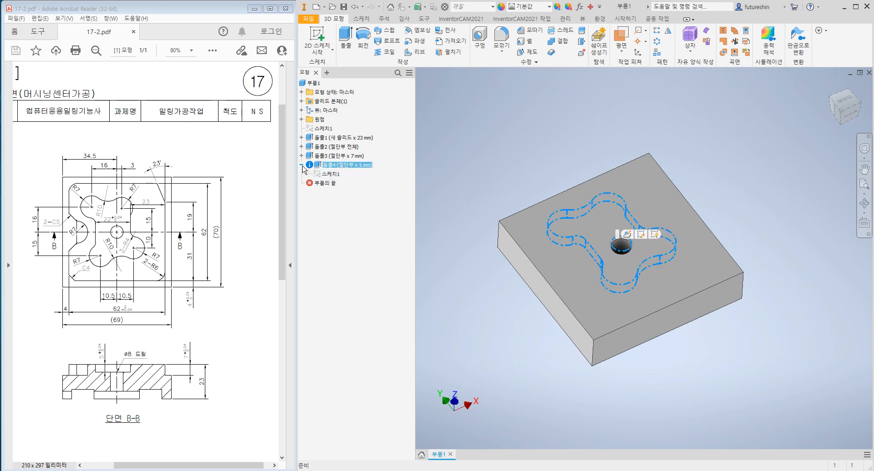
right_click(321, 129)
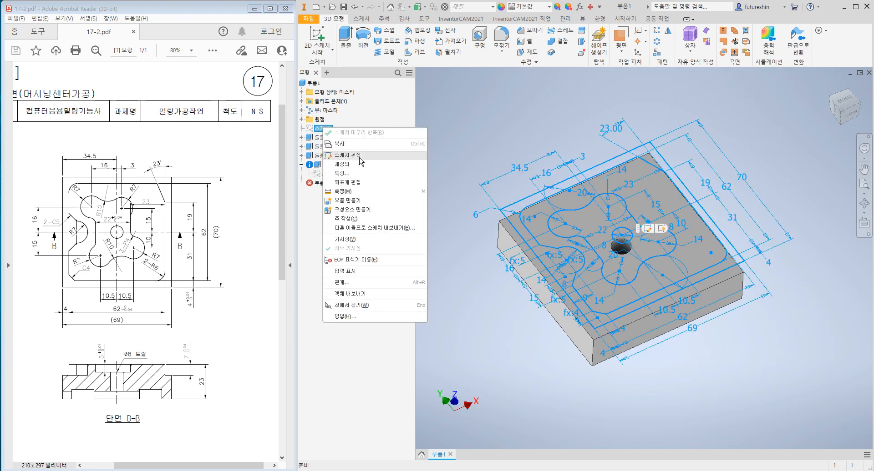
click(460, 136)
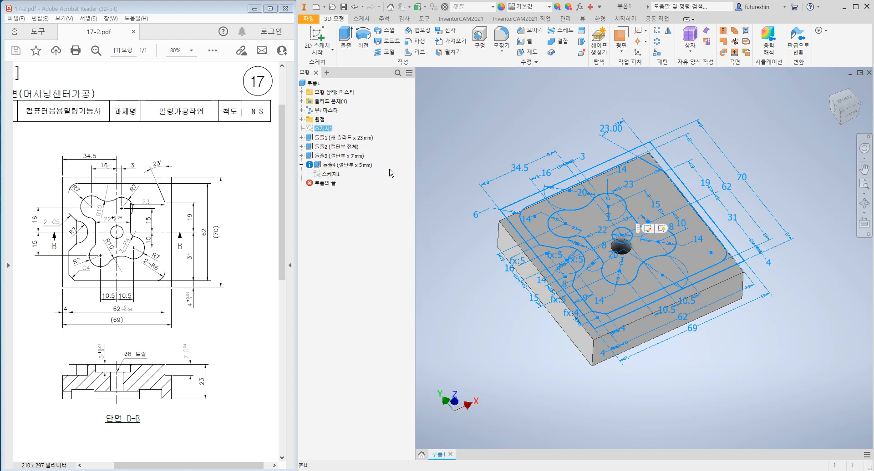
click(484, 121)
- Delete the 5 mm deep pocket cut extrusion from the model, keeping the shared sketch
click(345, 165)
right_click(339, 165)
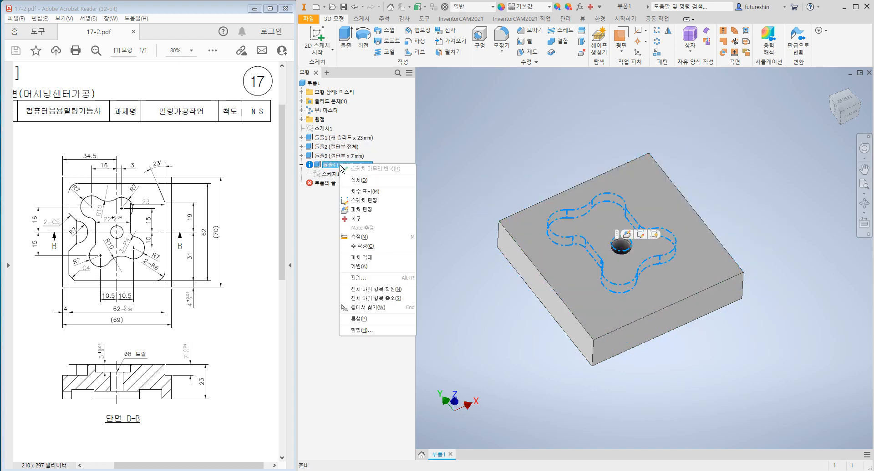
click(374, 182)
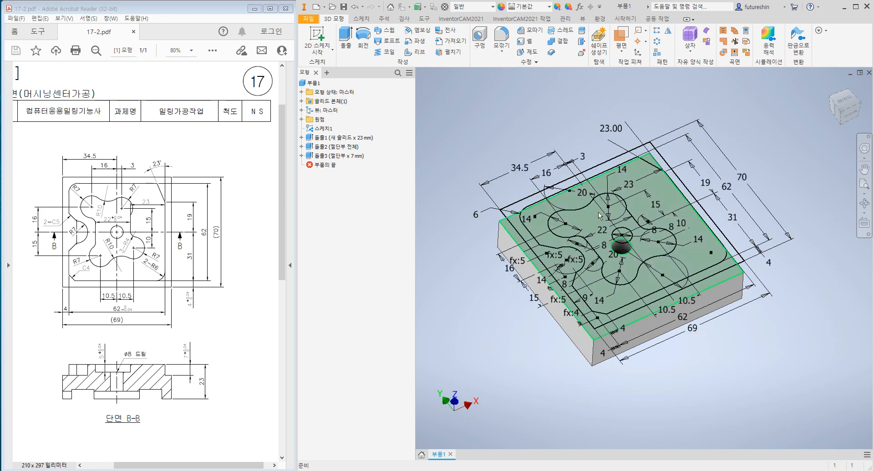
mouse_move(641, 348)
shift+middle_down()
mouse_move(646, 312)
mouse_move(638, 336)
shift+middle_up()
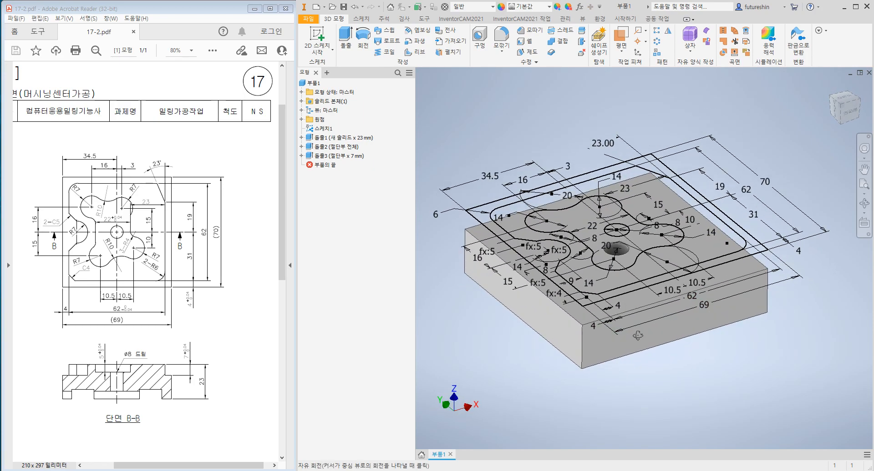
- Delete the 7 mm deep outer border cut extrusion from the model
click(356, 138)
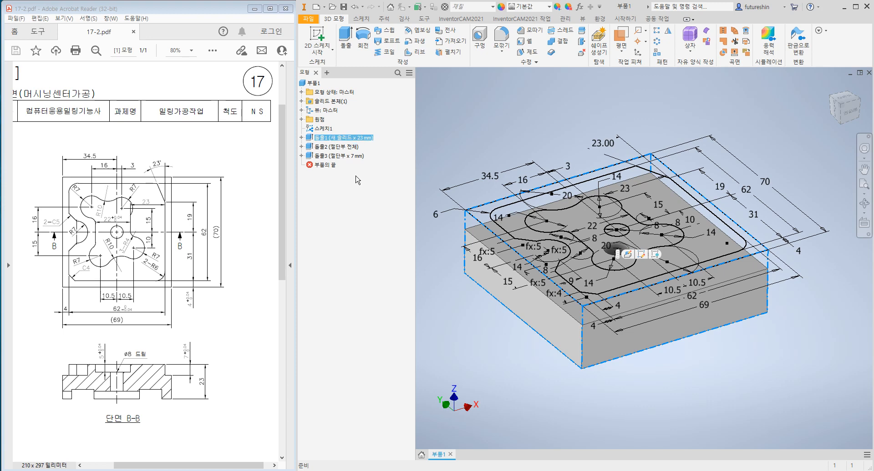
click(344, 147)
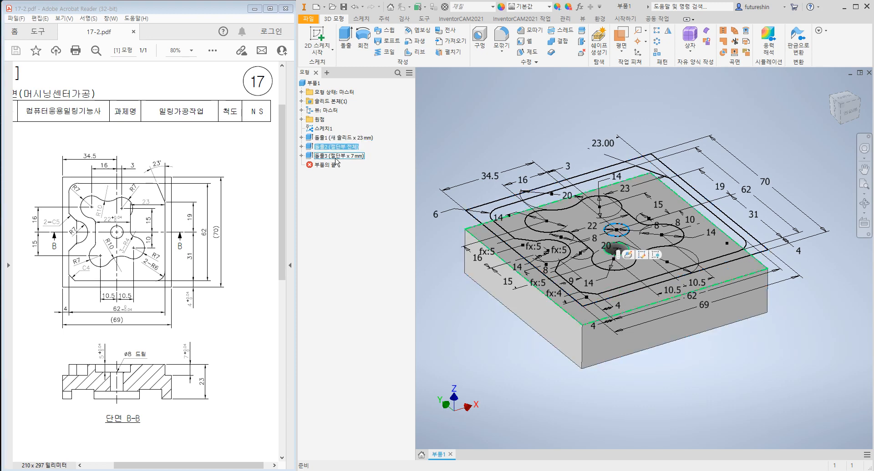
ctrl+click(346, 157)
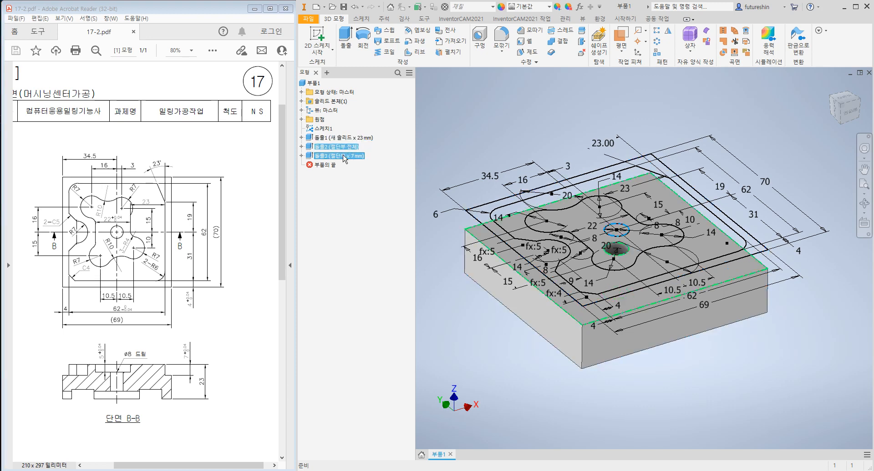
key(Escape)
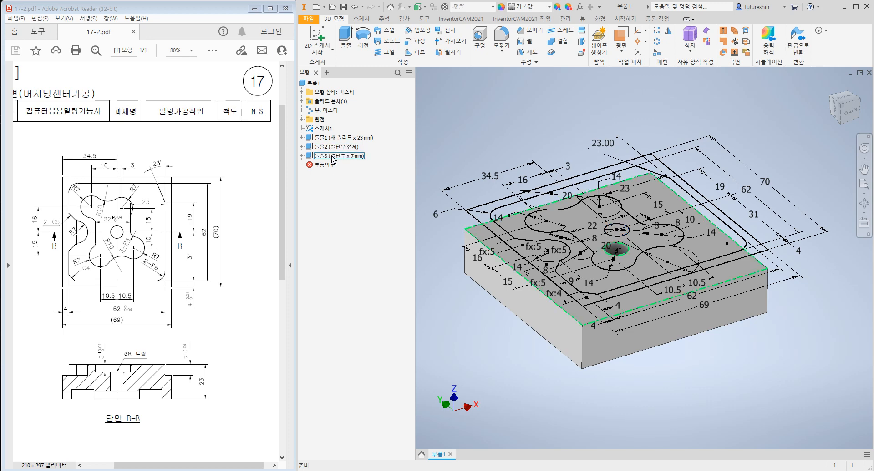
right_click(337, 157)
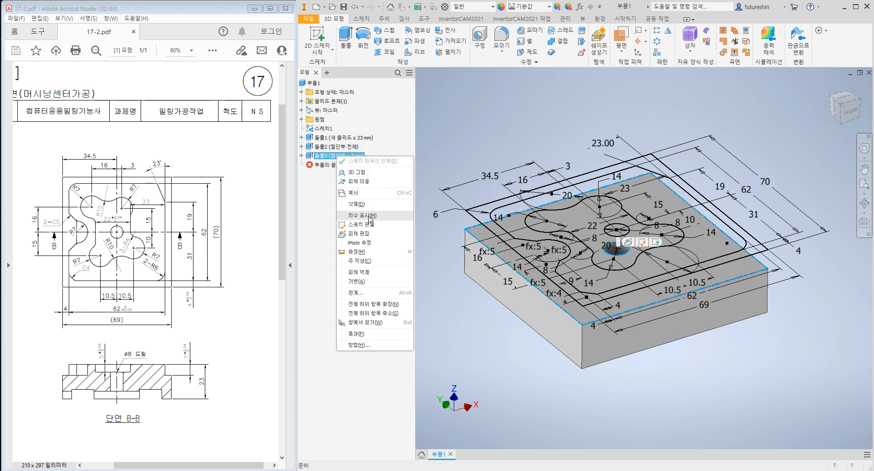
click(359, 203)
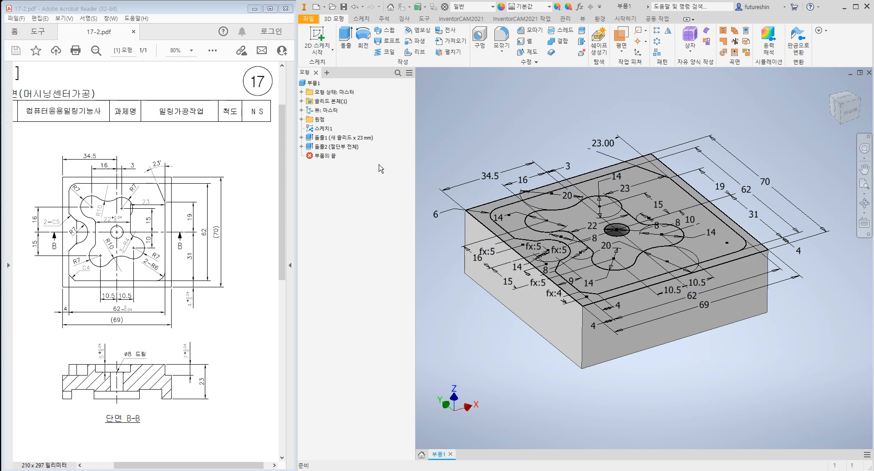
- Extrude the outer border profile of the shared sketch downward as a 7 mm deep cut
click(302, 146)
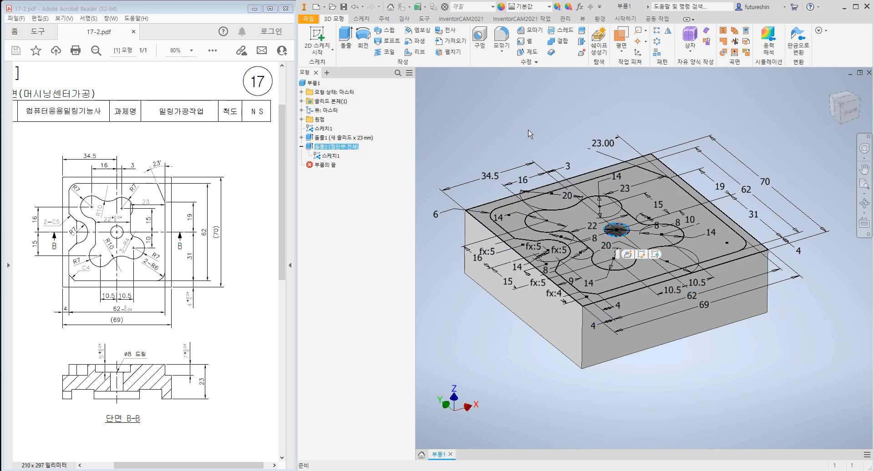
click(346, 39)
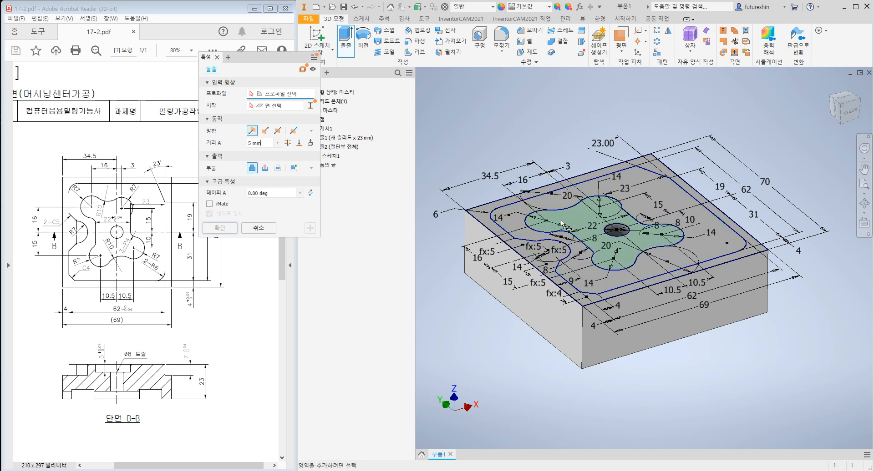
click(485, 222)
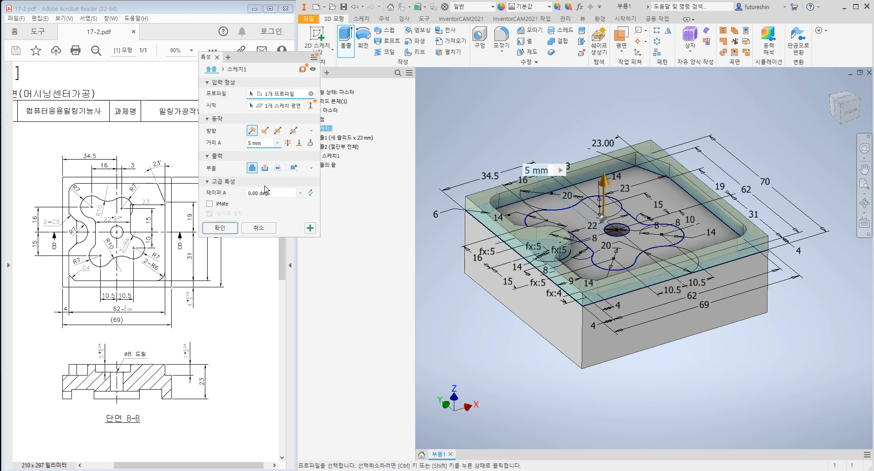
click(264, 131)
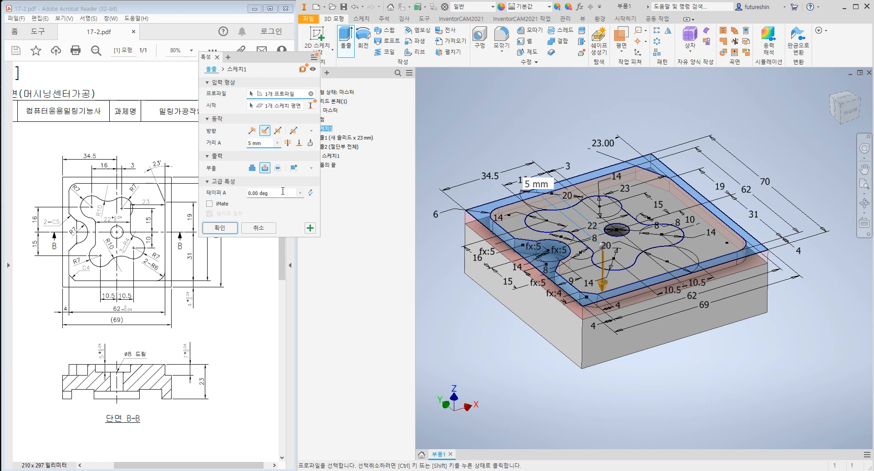
double_click(261, 143)
text(7)
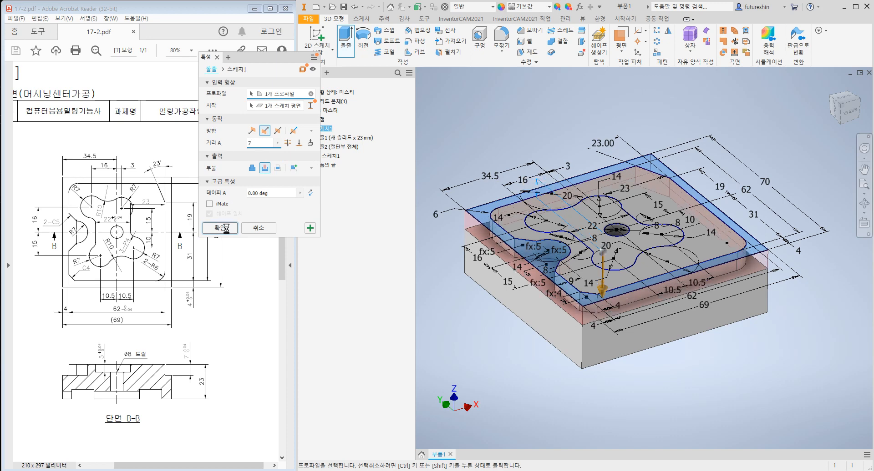
click(224, 228)
- Extrude the inner four-lobed pocket profile downward as a 5 mm deep cut
key(e)
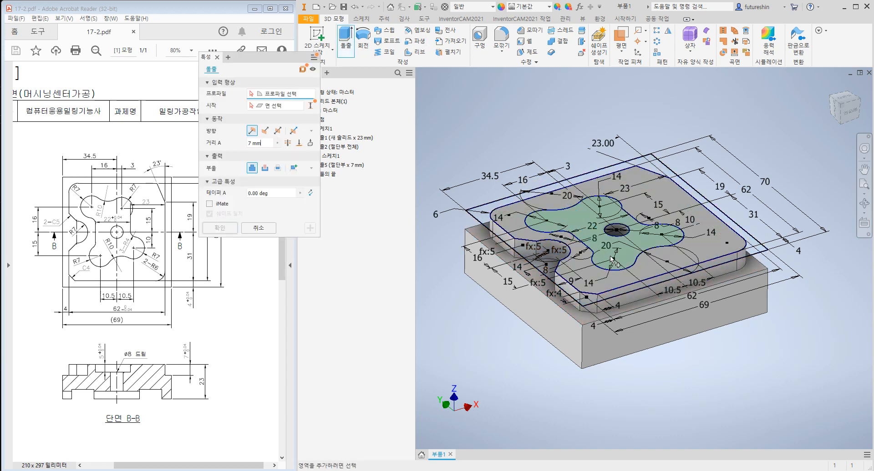
click(551, 223)
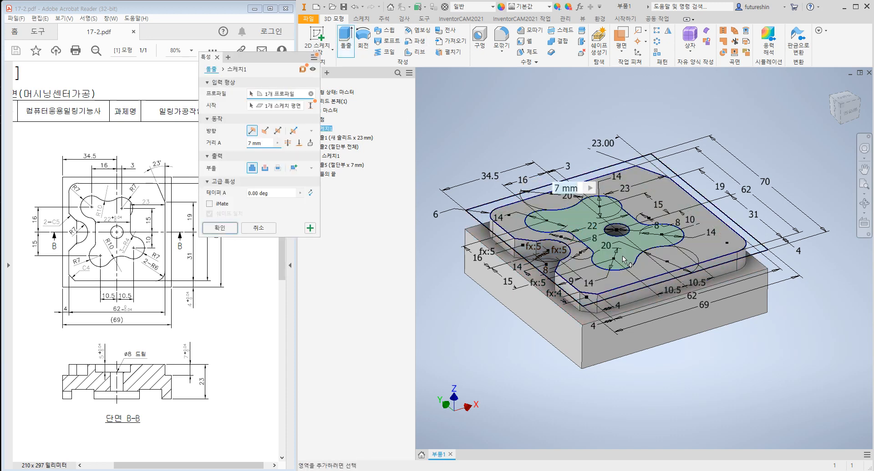
click(264, 131)
click(264, 168)
text(5)
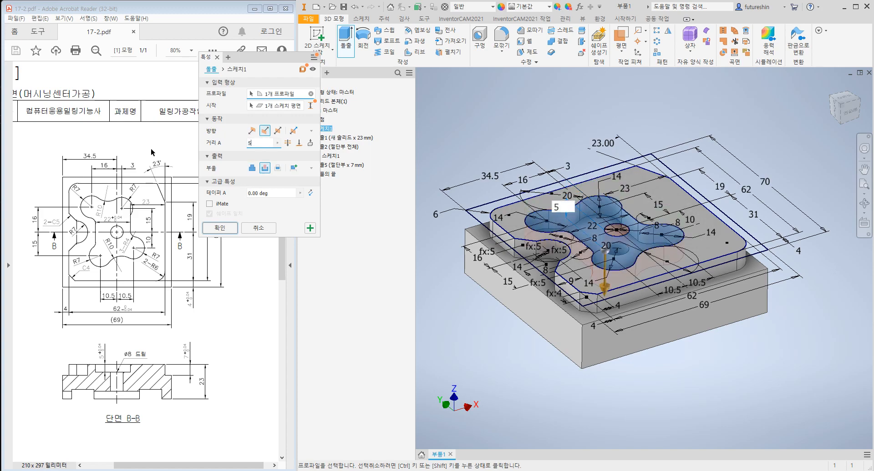
key(Return)
- Hide the shared sketch and its dimensions so only the finished solid is displayed
scroll(662, 307, up, 5)
scroll(662, 307, down, 5)
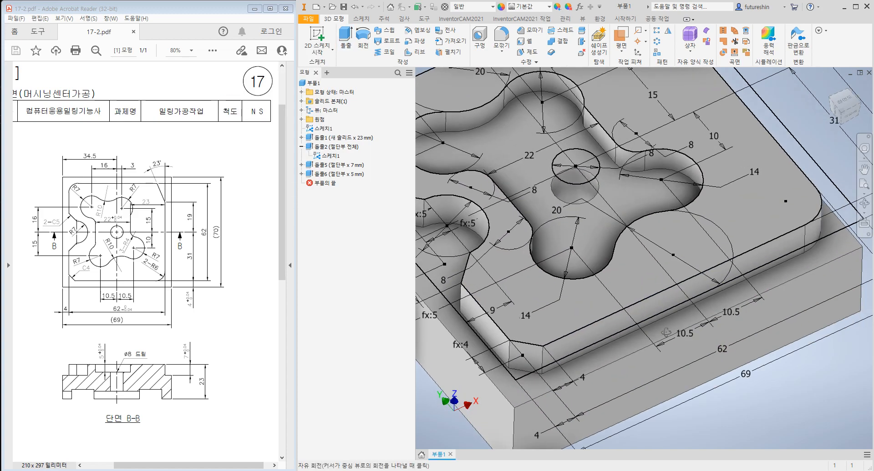
key(F6)
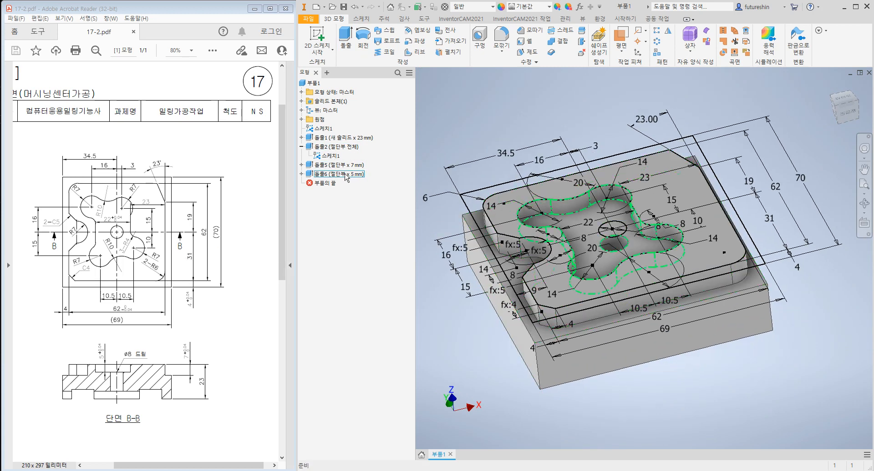
click(321, 128)
right_click(321, 130)
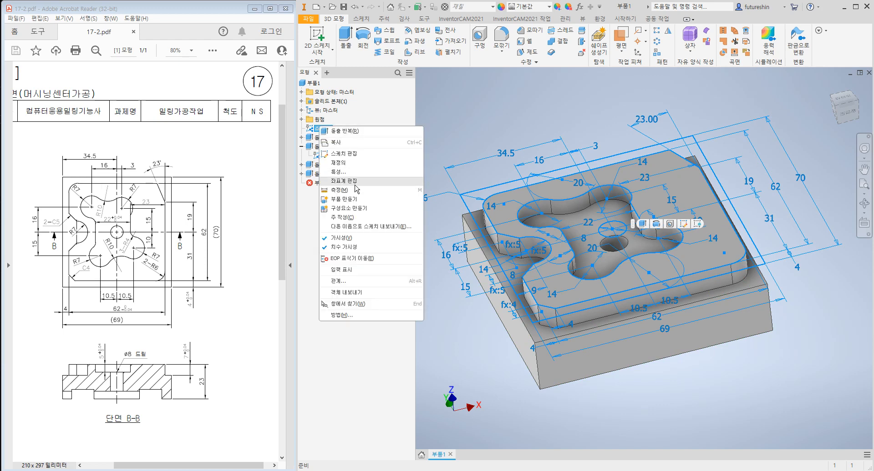
click(358, 243)
shift+middle_drag(644, 278, 705, 300)
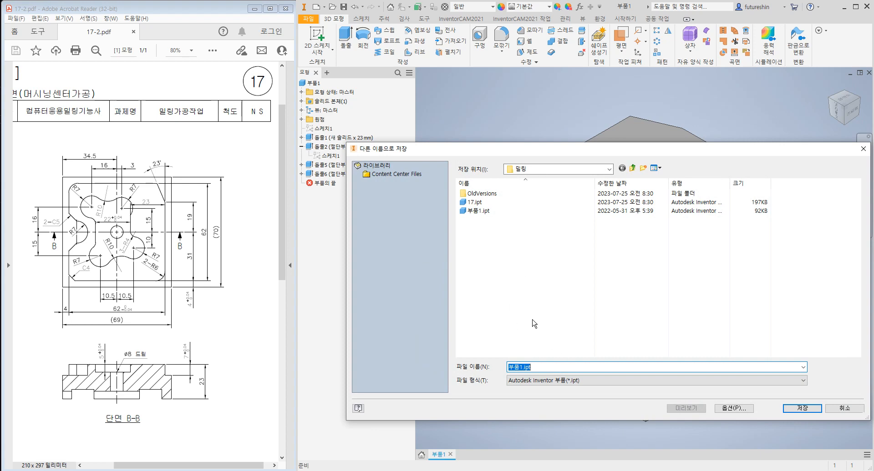
text(1)
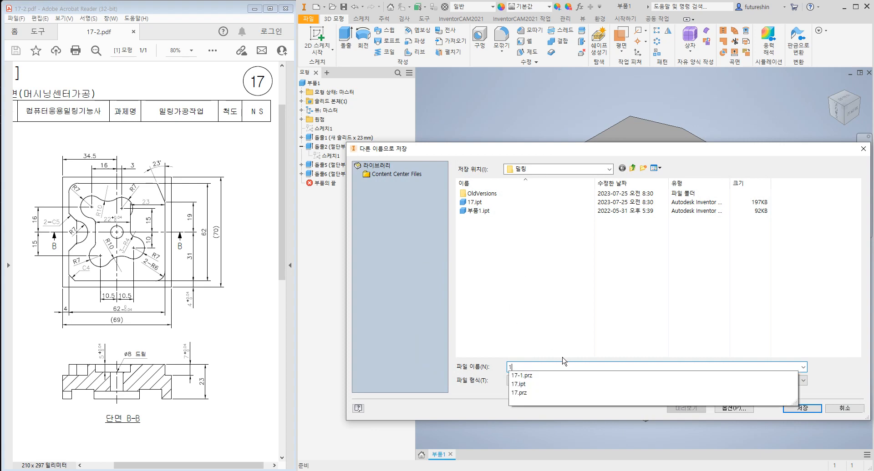
text(7)
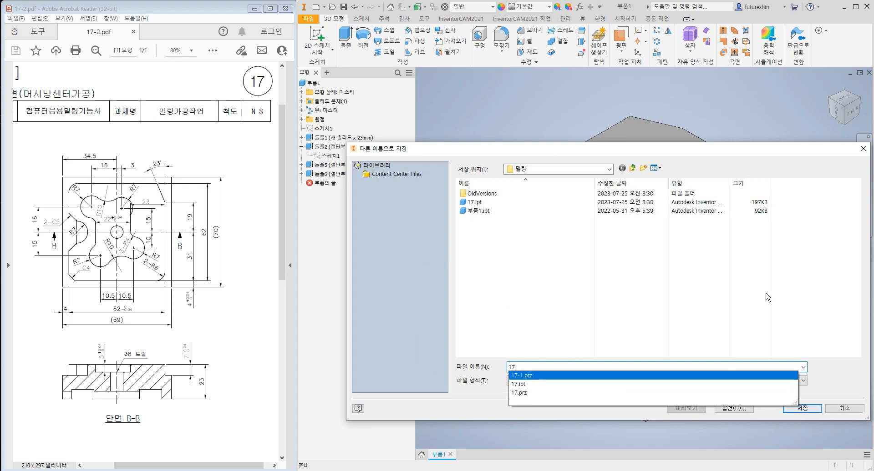
click(553, 356)
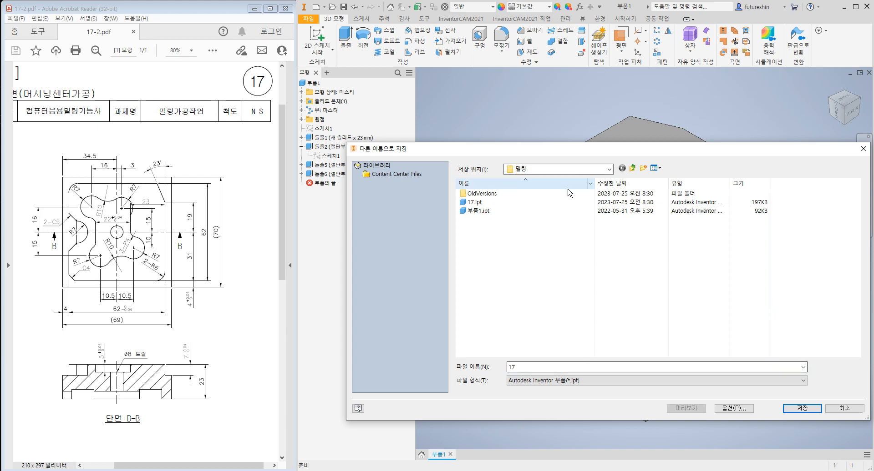
double_click(517, 368)
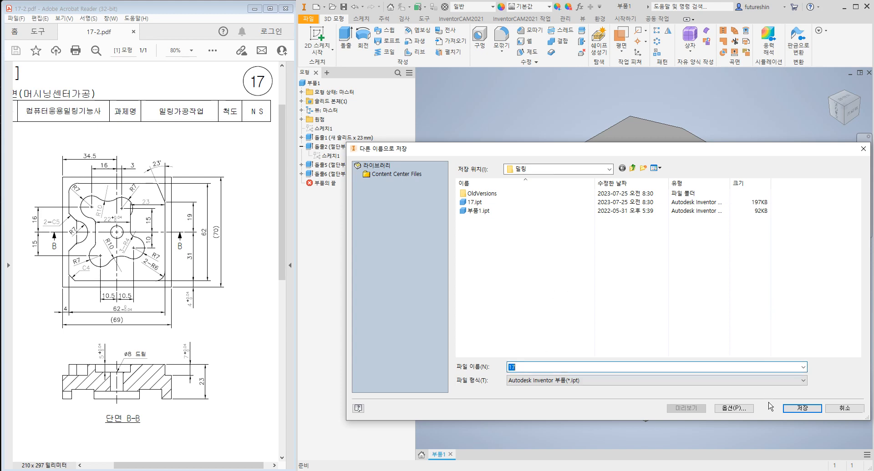
click(845, 408)
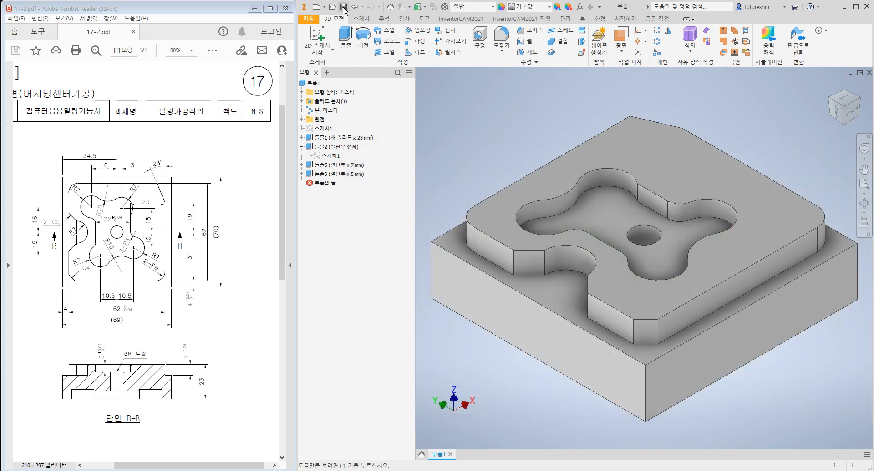